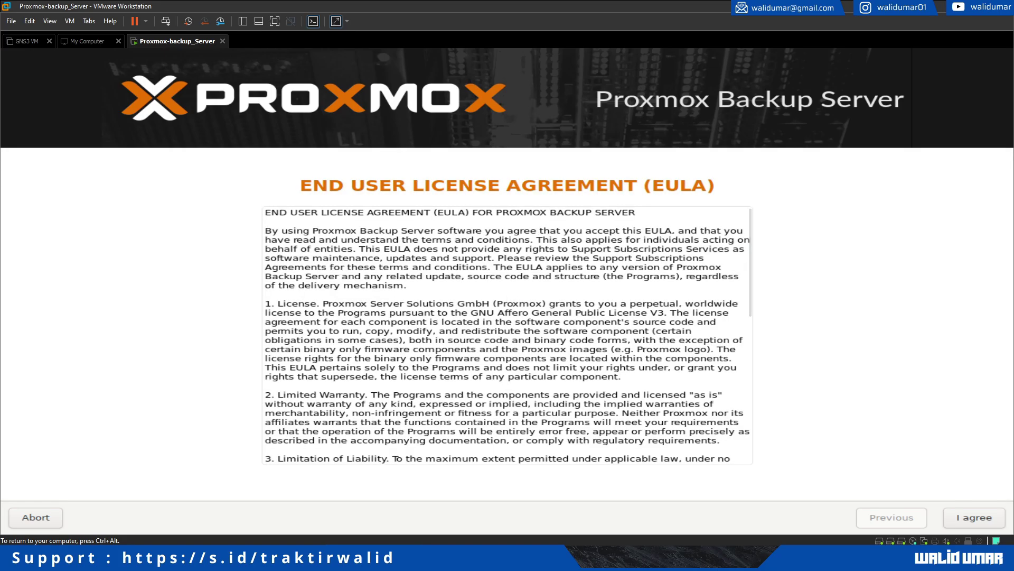
Accept the licence agreement and keep /dev/sda as the target hard disk.
click(973, 517)
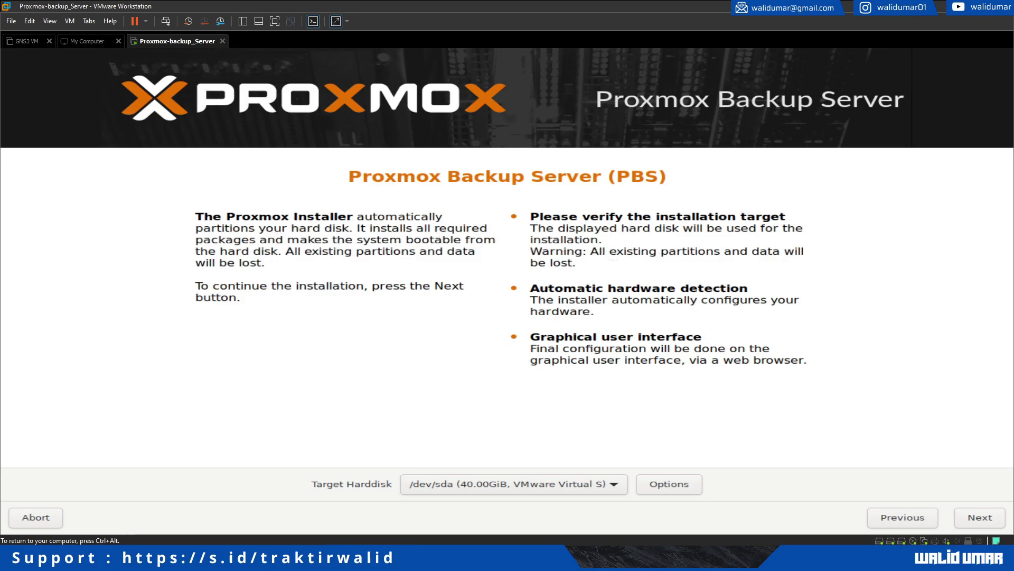
click(514, 485)
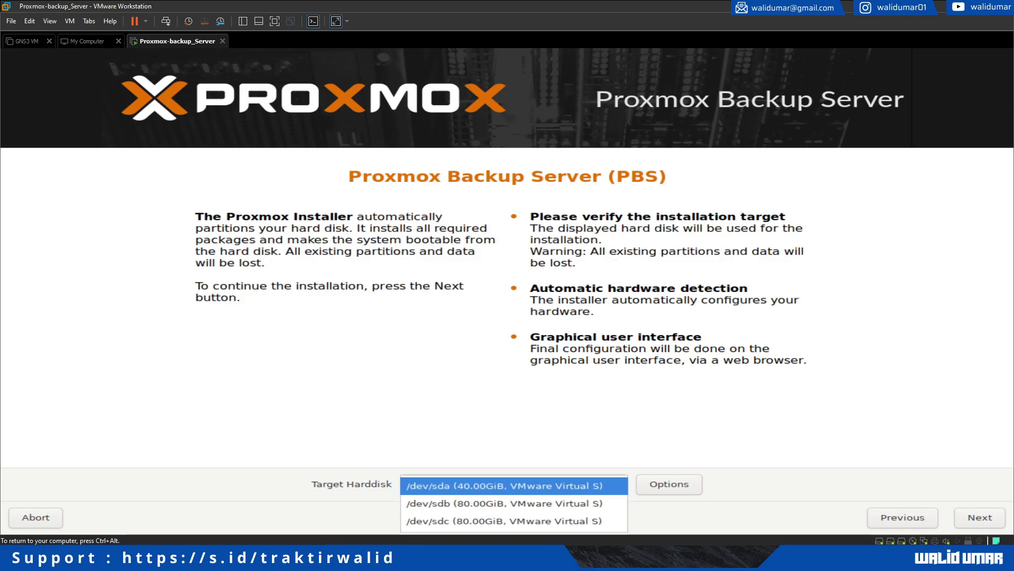
click(514, 485)
click(514, 485)
click(504, 485)
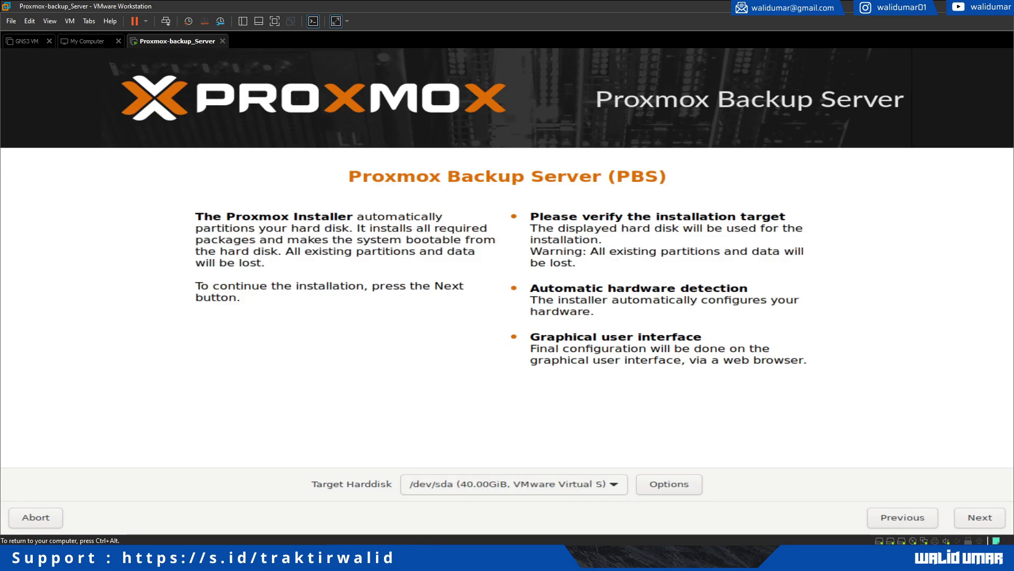
Set the time zone to Asia/Makassar.
click(980, 517)
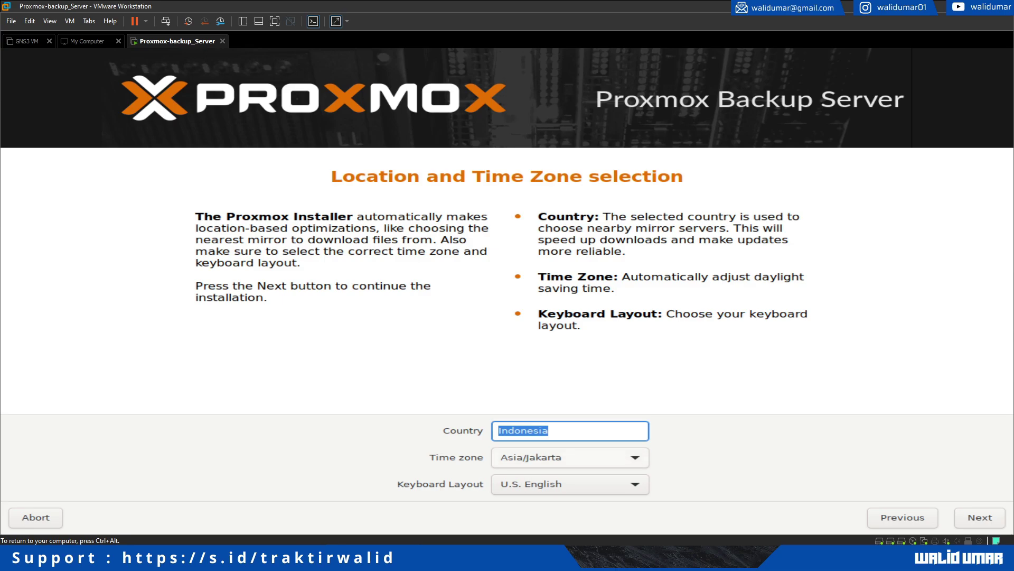
click(570, 458)
click(565, 492)
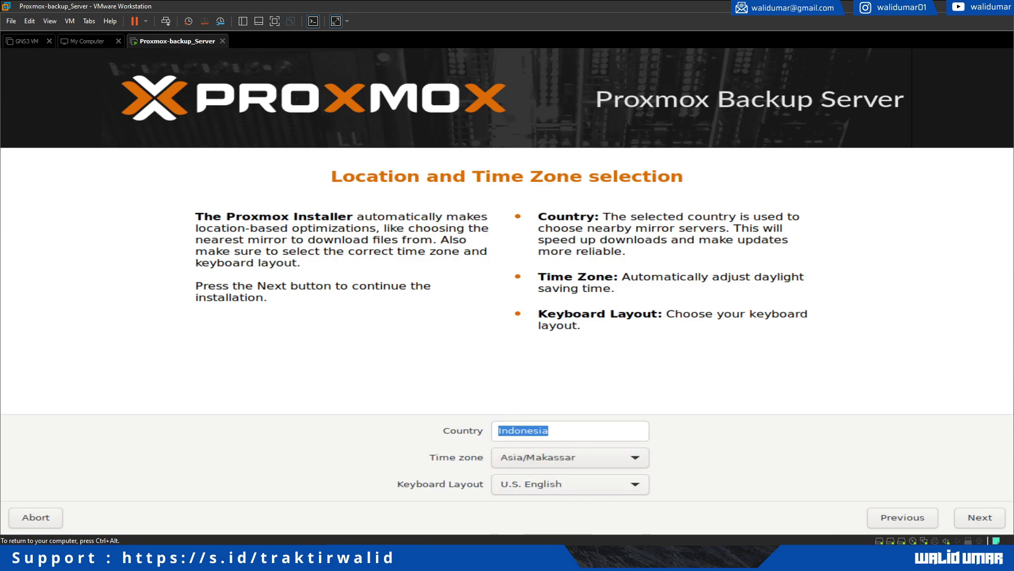
Enter and confirm the root password, then fill in the administrator's e-mail address.
click(980, 517)
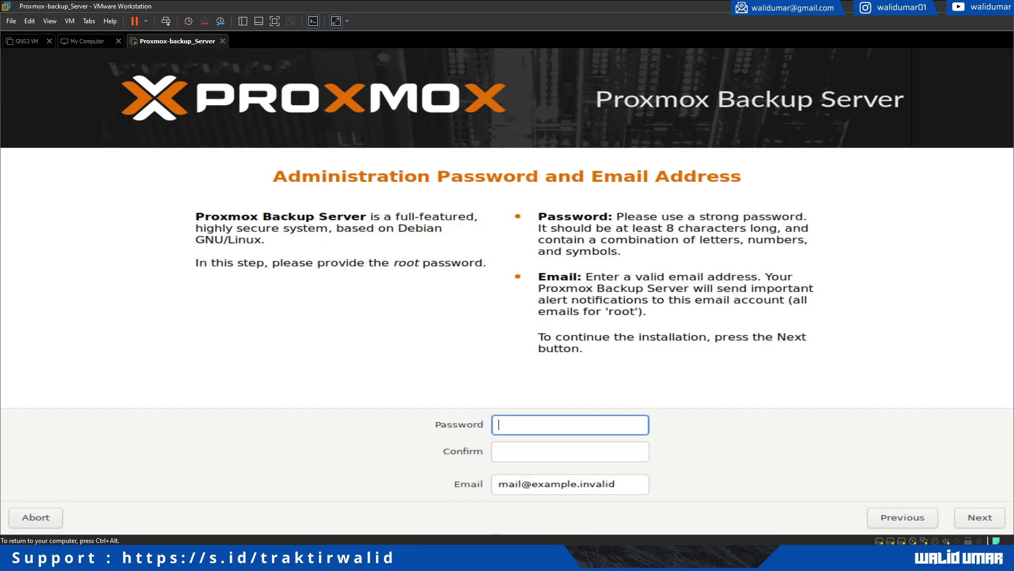
text(●●●●●●●●●●)
key(Tab)
text(●●●●●●●●●●)
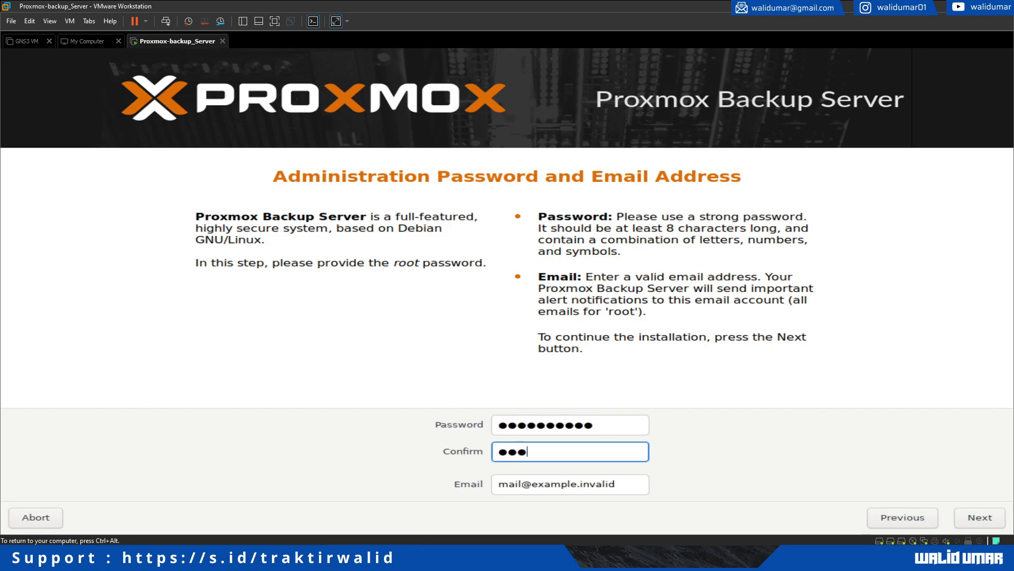
key(Tab)
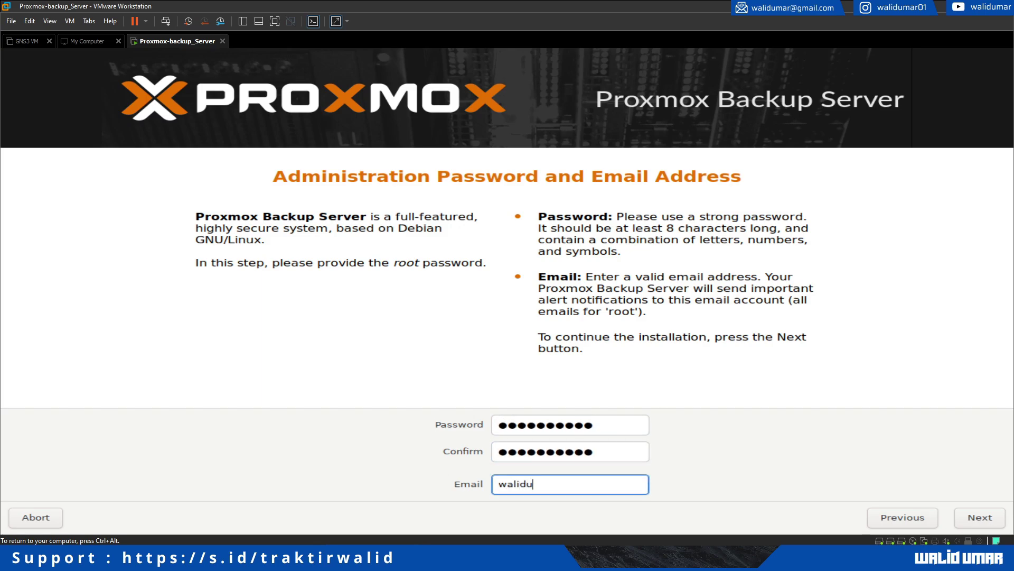
Replace the default hostname with a custom .local name, keeping 192.168.120.11/25 and gateway 192.168.120.126.
click(980, 517)
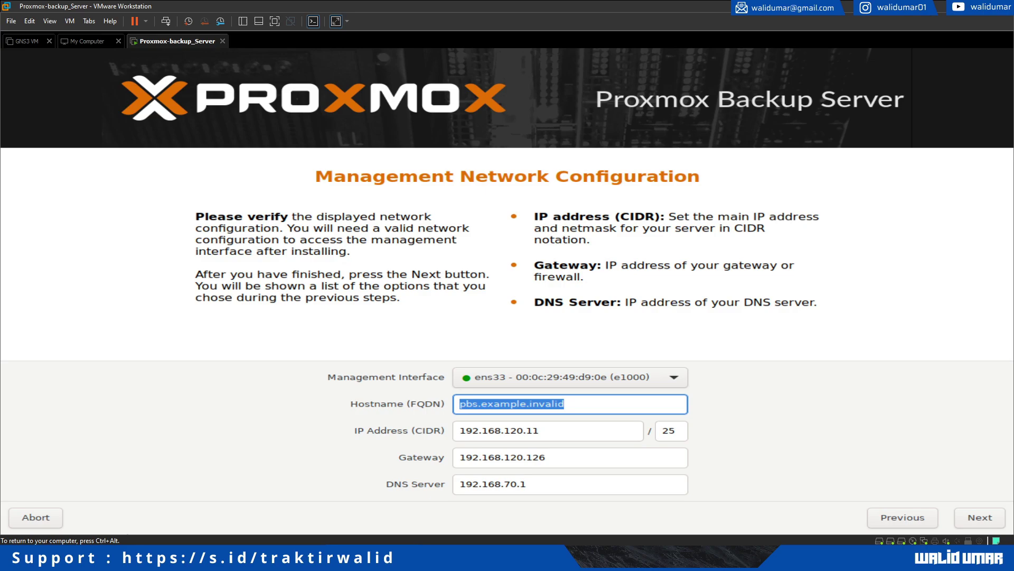
key(End)
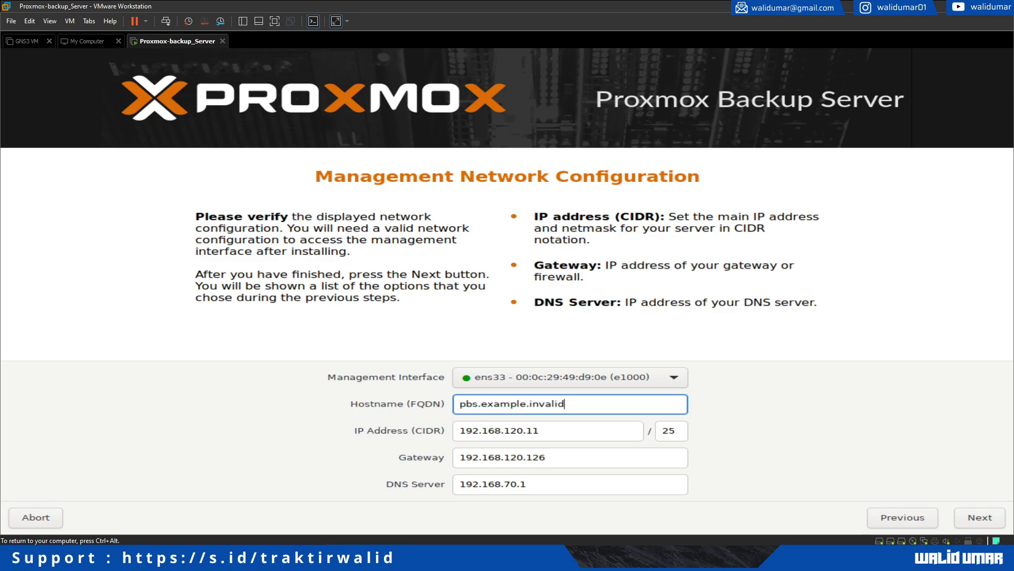
key(BackSpace)
key(BackSpace)
key(BackSpace)
key(BackSpace)
key(BackSpace)
key(BackSpace)
key(BackSpace)
key(BackSpace)
key(BackSpace)
key(BackSpace)
key(BackSpace)
key(BackSpace)
key(BackSpace)
key(BackSpace)
key(BackSpace)
text(walidumar.local)
click(546, 456)
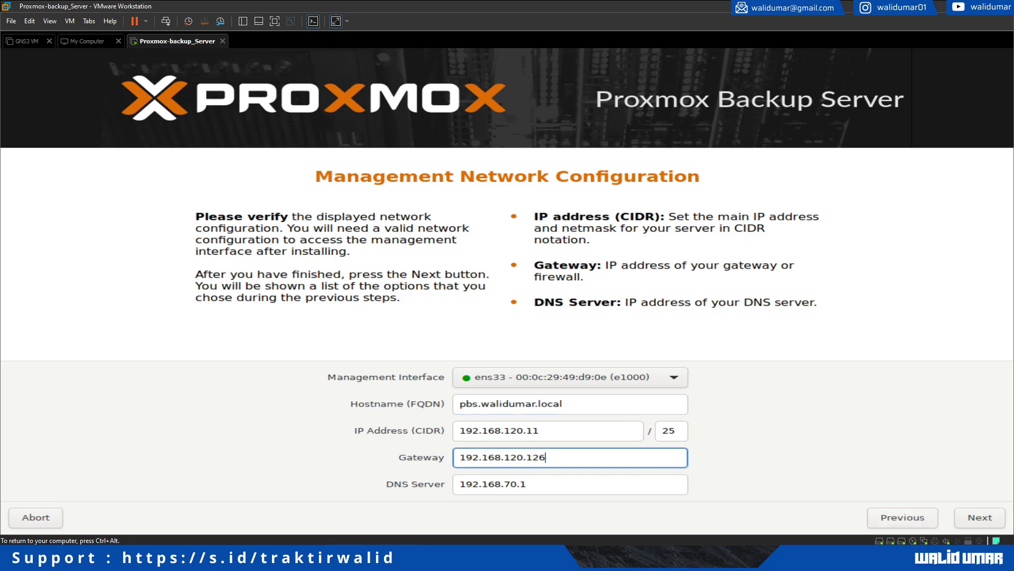
click(980, 517)
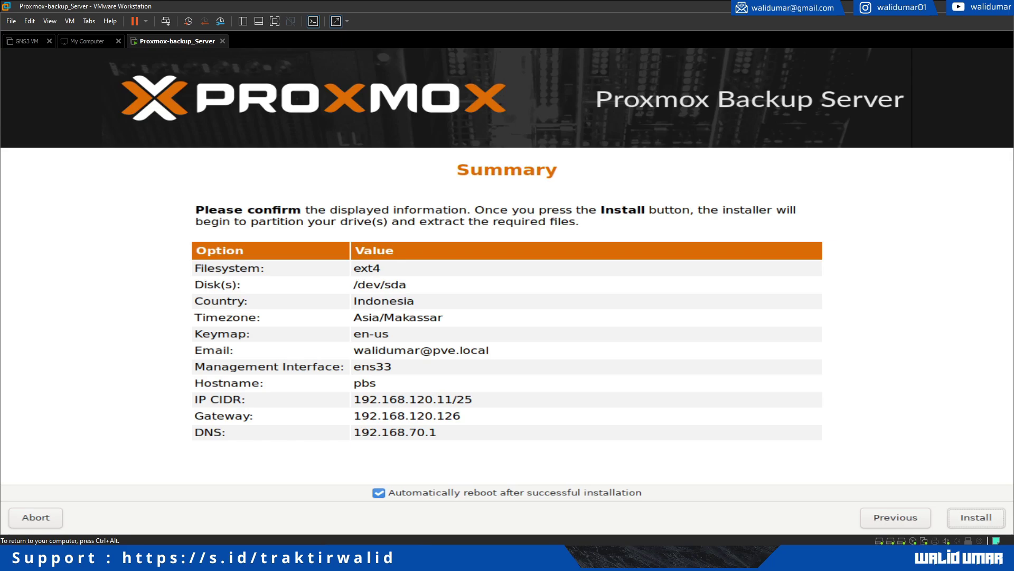
Start the Proxmox Backup Server installation from the Summary page and wait for the reboot to GRUB.
click(976, 517)
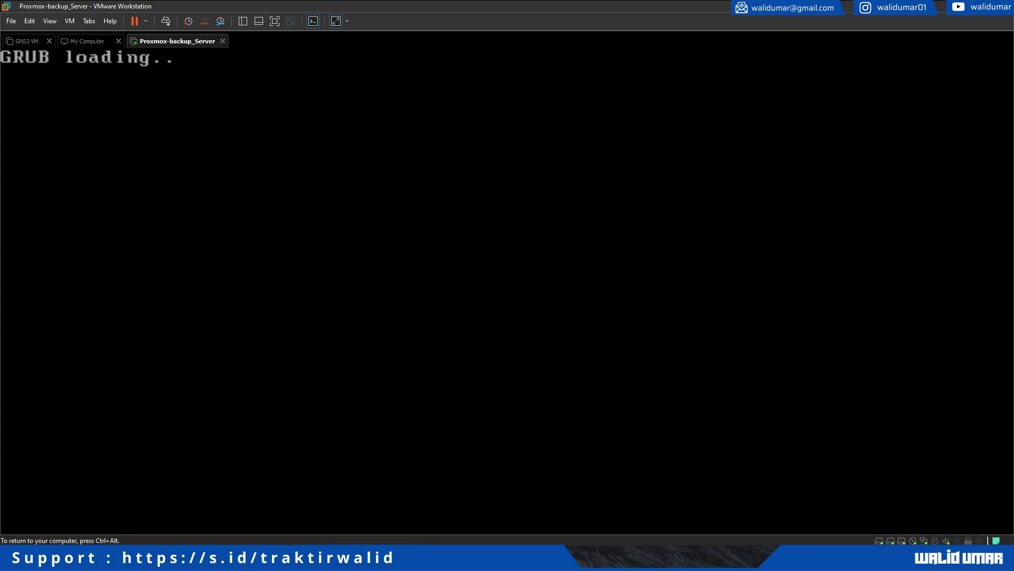
Boot the default GRUB entry to the pbs login prompt, release input, and switch to Firefox.
key(Return)
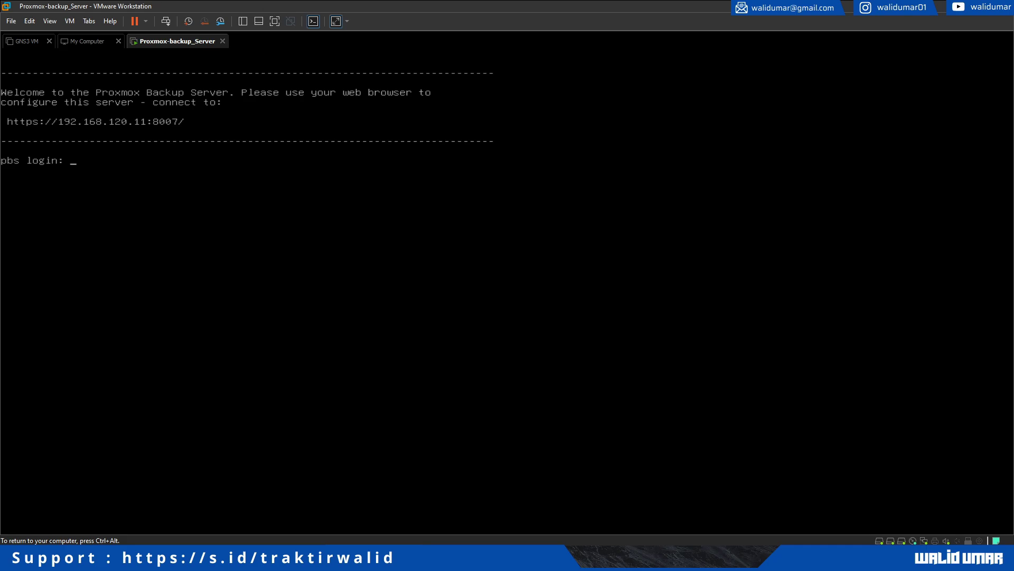
key(ctrl+alt)
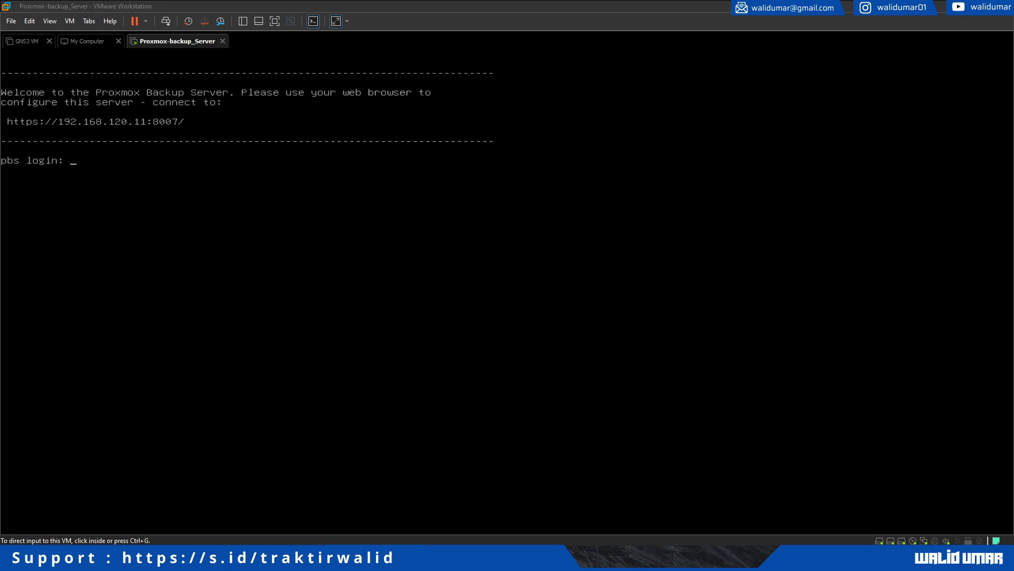
key(alt+Tab)
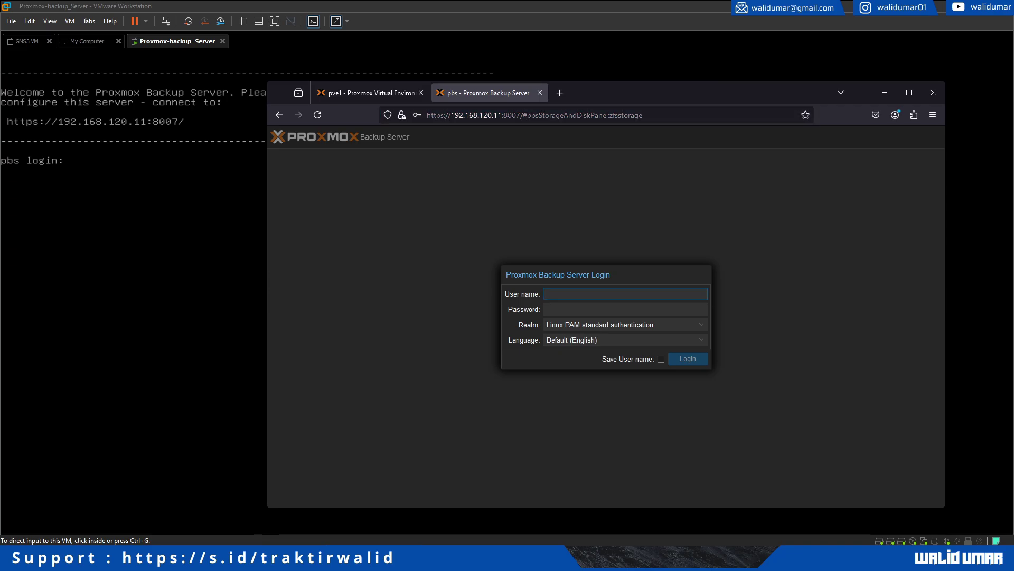
Load 192.168.120.11:8007 and log in as root with its password.
key(ctrl+l)
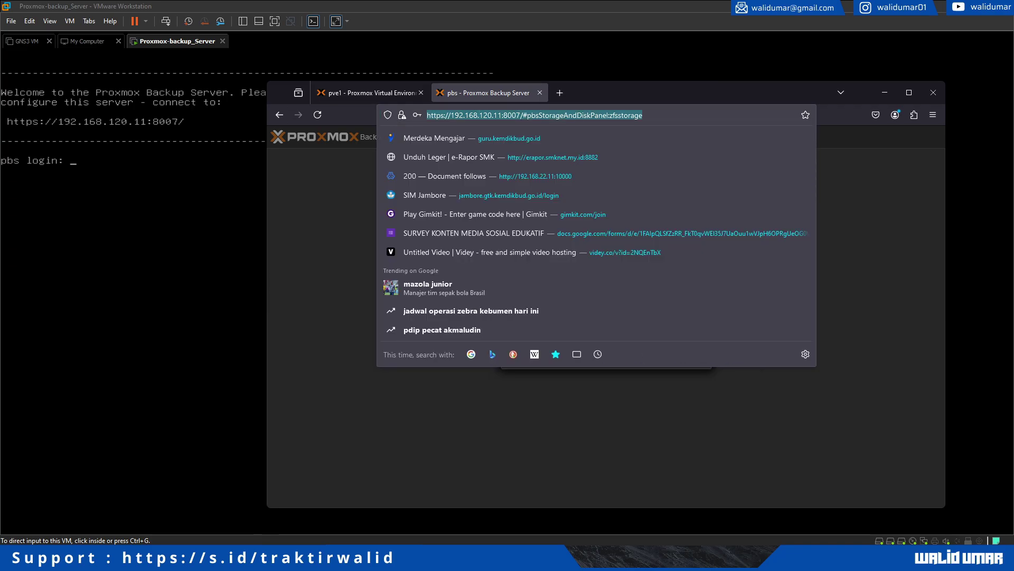
text(192.168.120.)
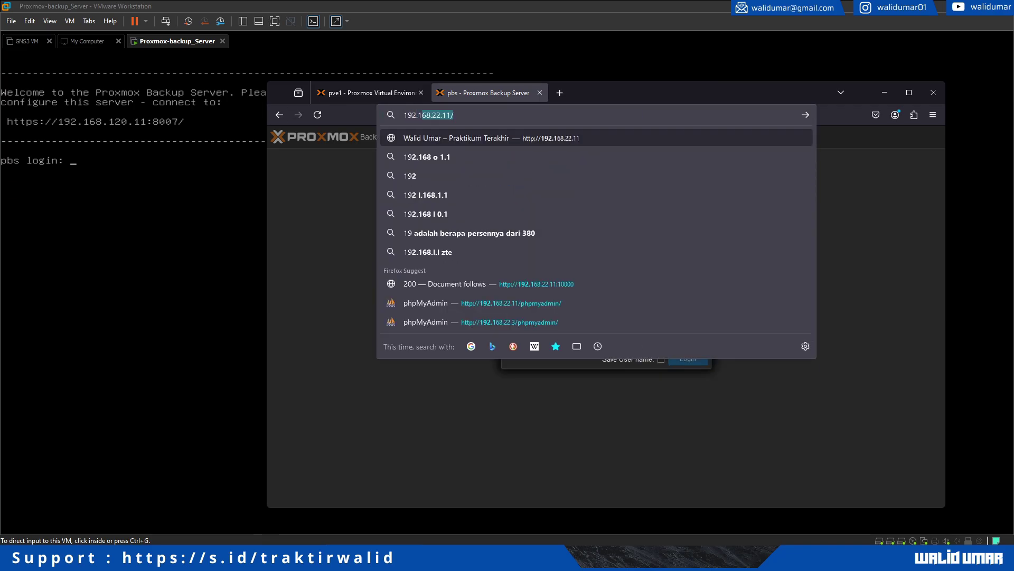
text(11:8007)
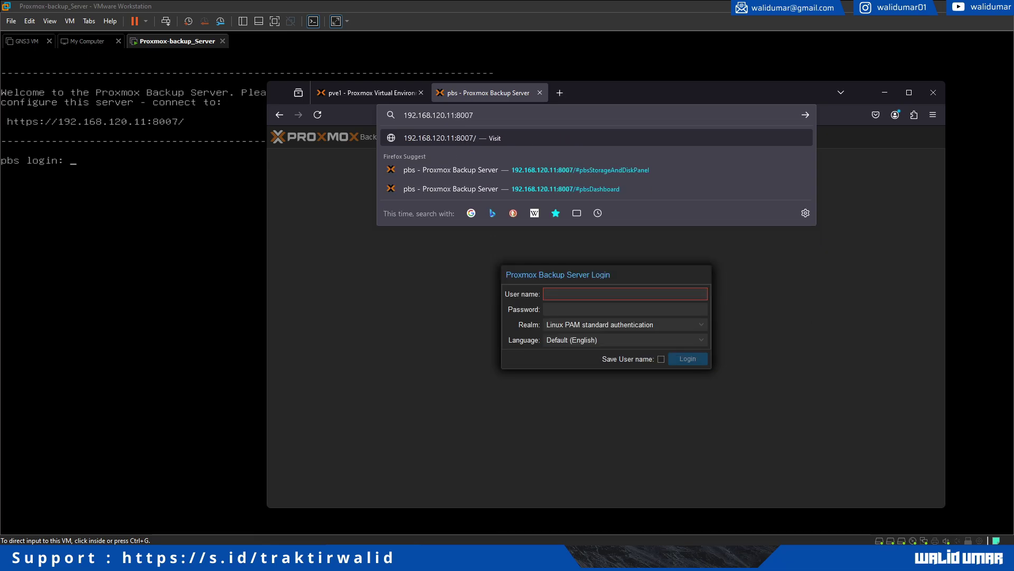
key(Return)
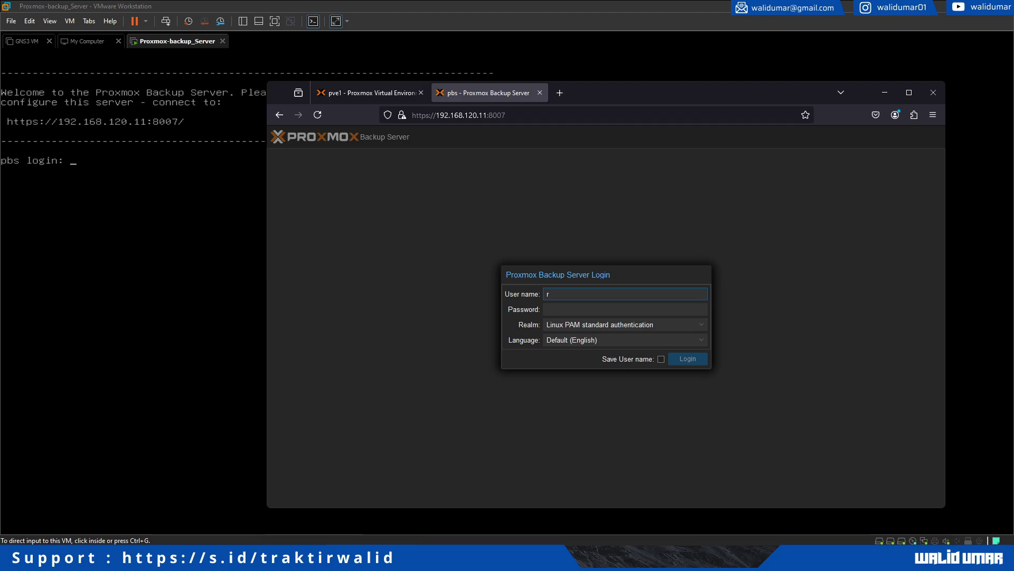
text(root)
key(Tab)
text(•••••••••••)
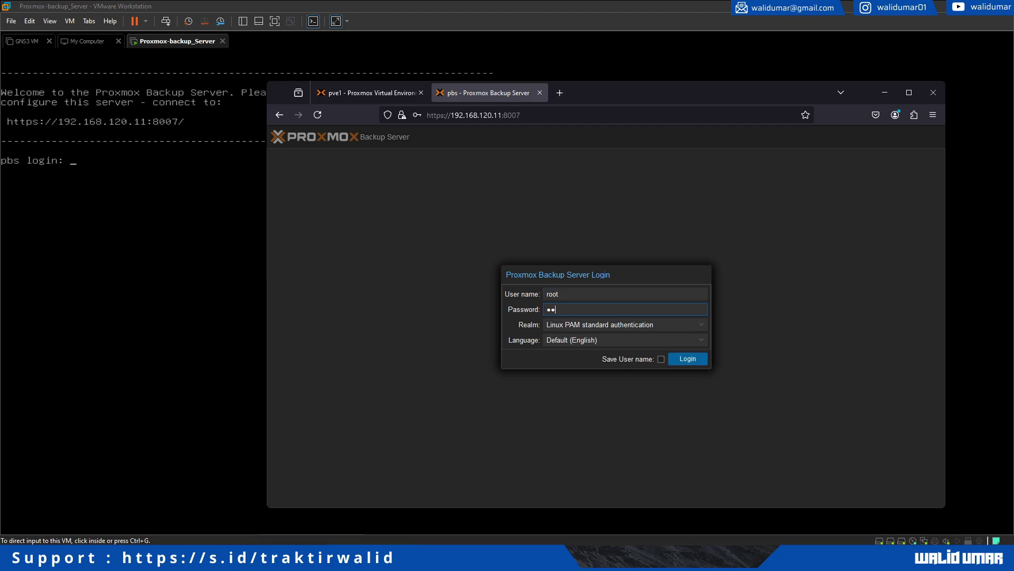
key(Return)
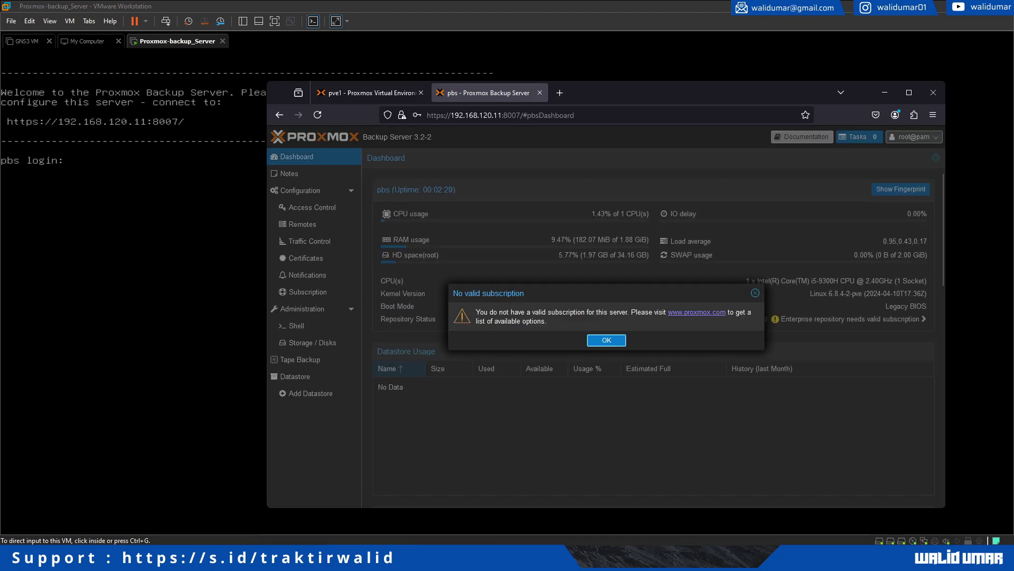
Dismiss the no-subscription notice, maximize the browser and zoom the page to 130%.
key(Return)
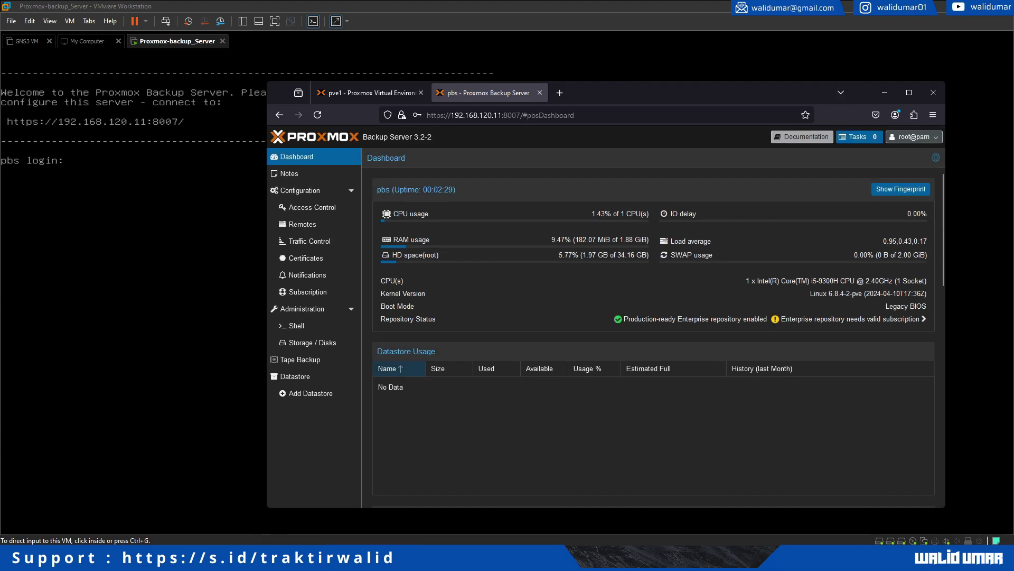
click(909, 92)
key(ctrl+plus)
key(ctrl+plus)
key(ctrl+plus)
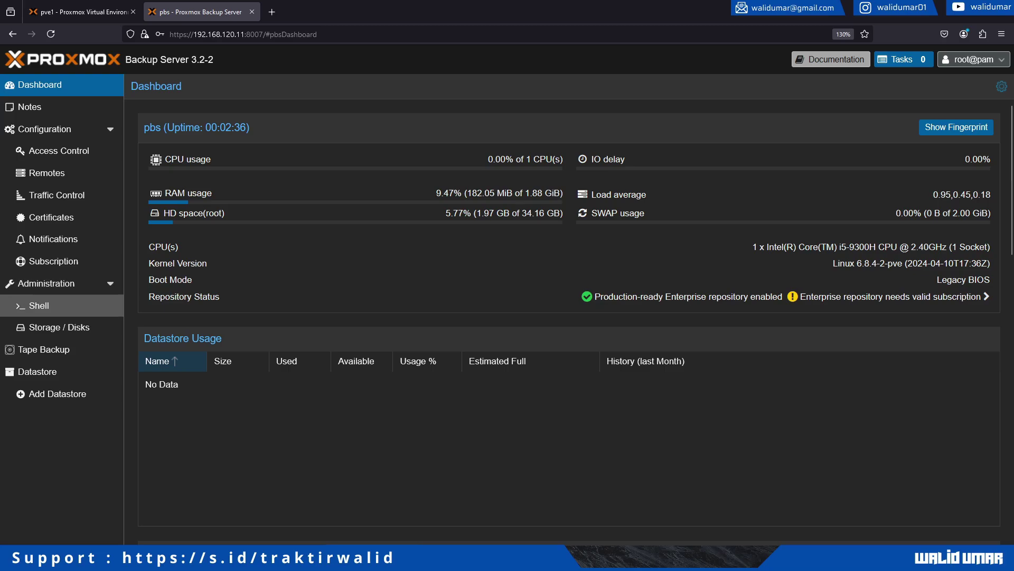
Inspect the /dev/sda disk and its partitions sda1, sda2 and sda3.
click(59, 327)
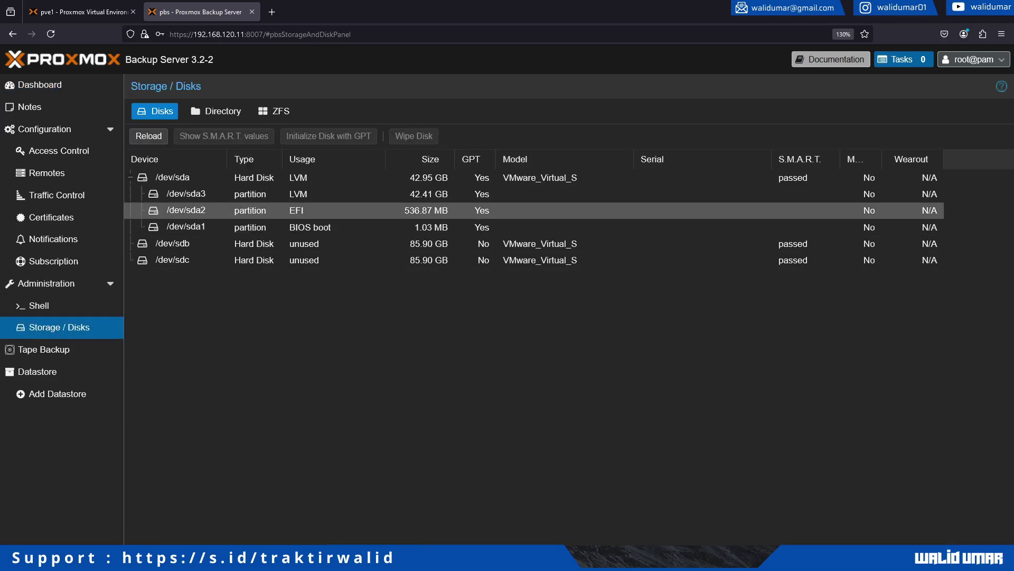
click(190, 306)
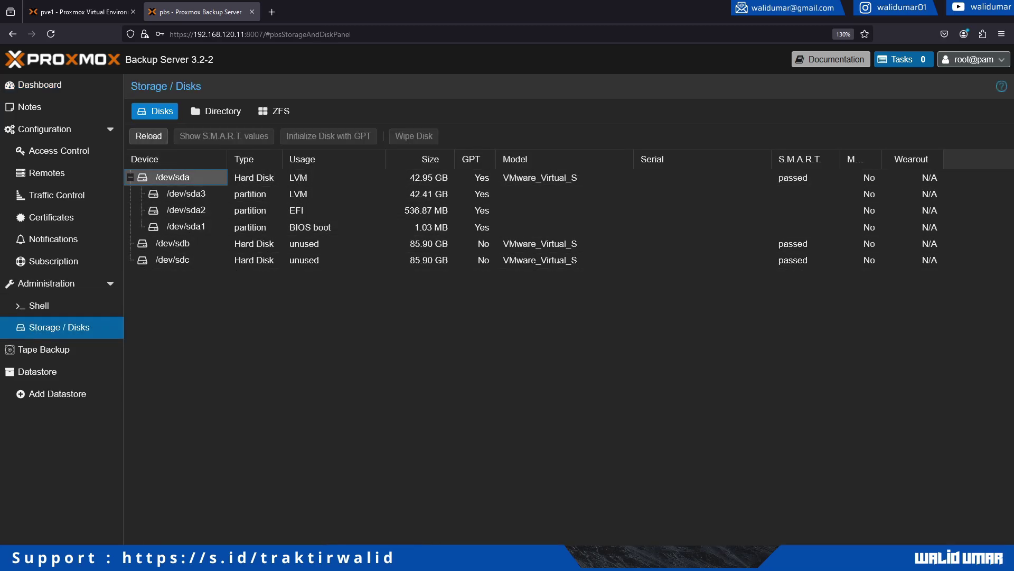
click(186, 193)
click(186, 211)
click(186, 227)
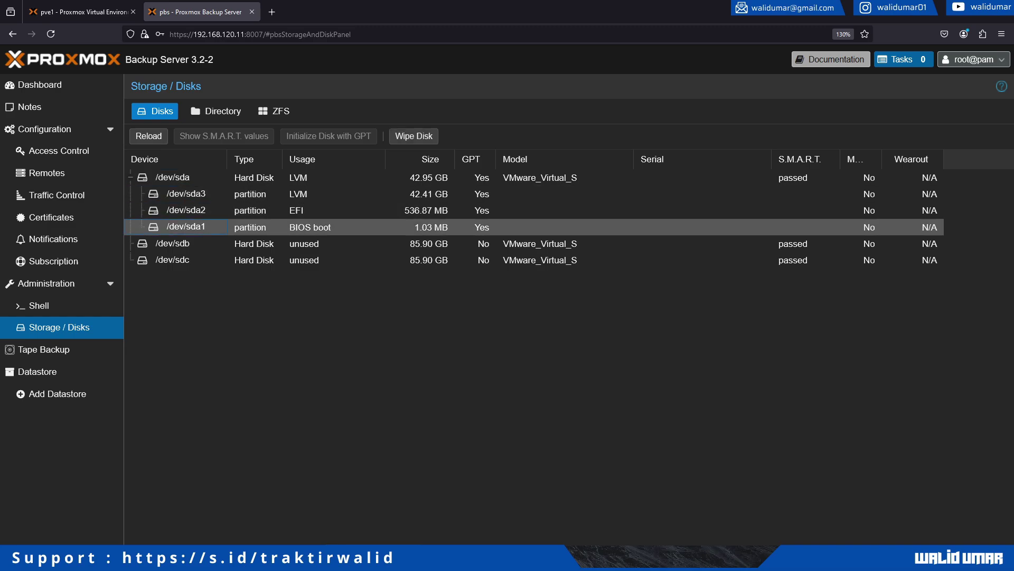
click(186, 194)
Create a Mirror ZFS pool named backup-server from both 85.90 GB disks.
click(274, 111)
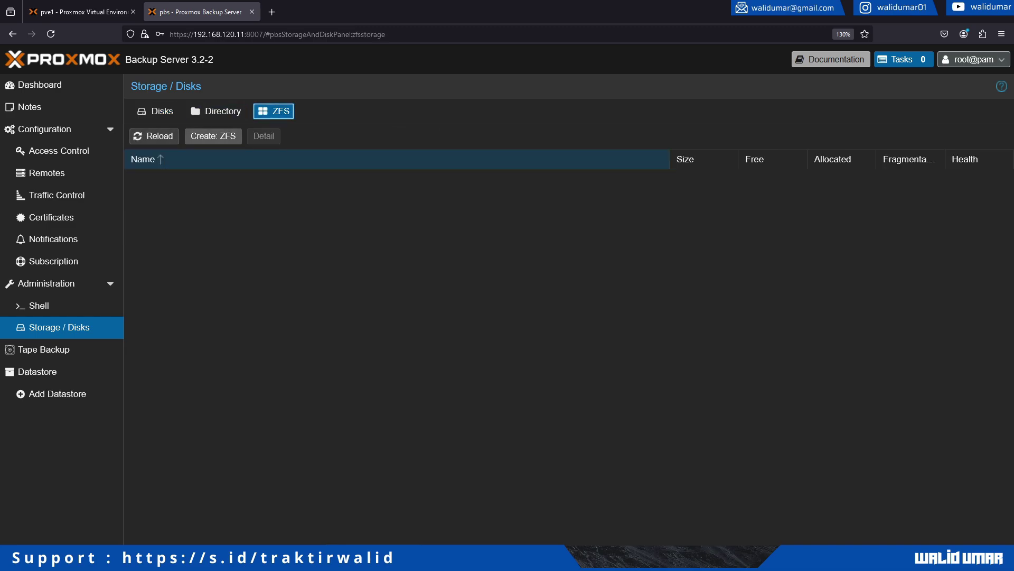
click(213, 136)
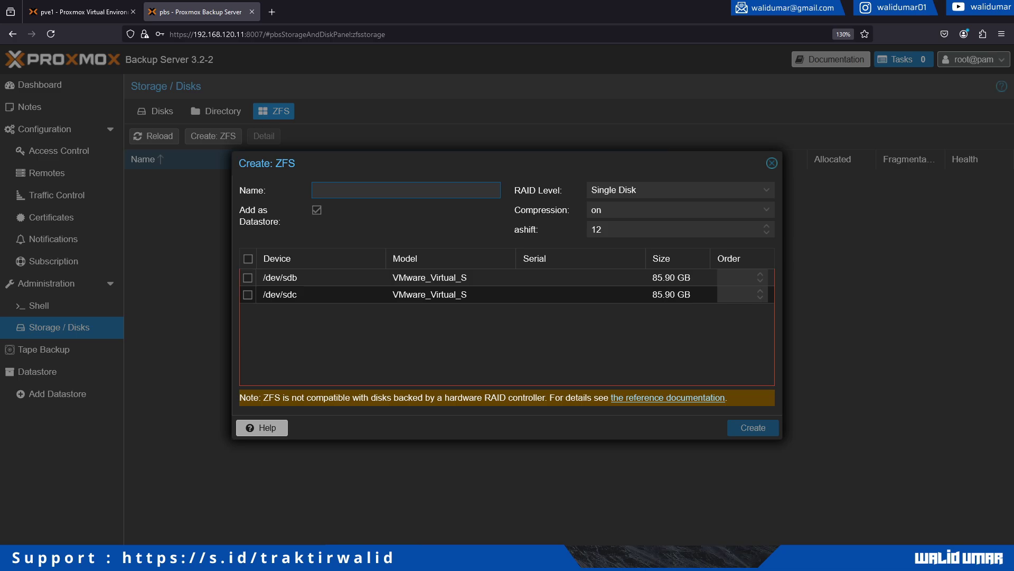
text(backup-server)
click(681, 189)
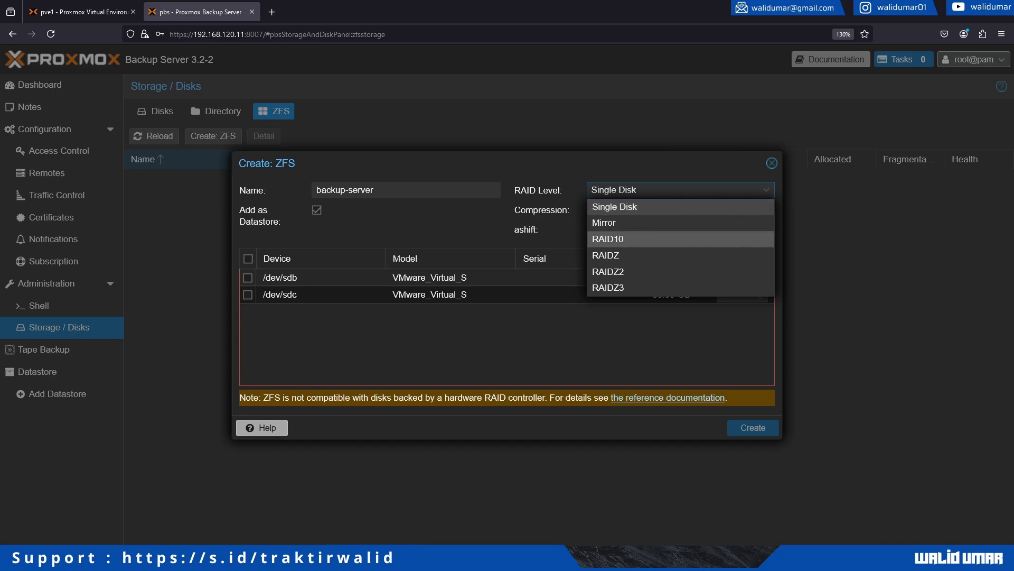
click(607, 222)
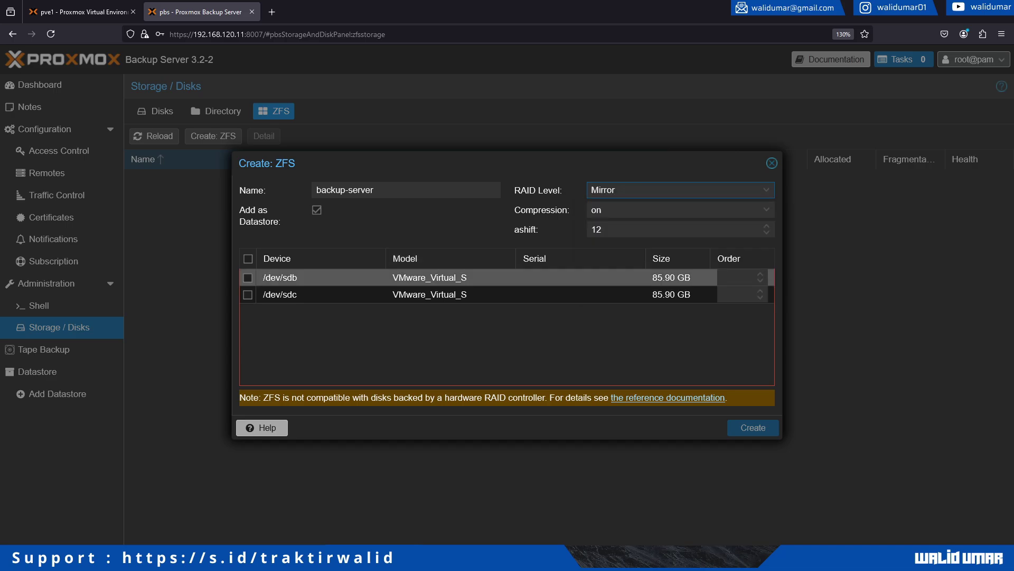
click(248, 259)
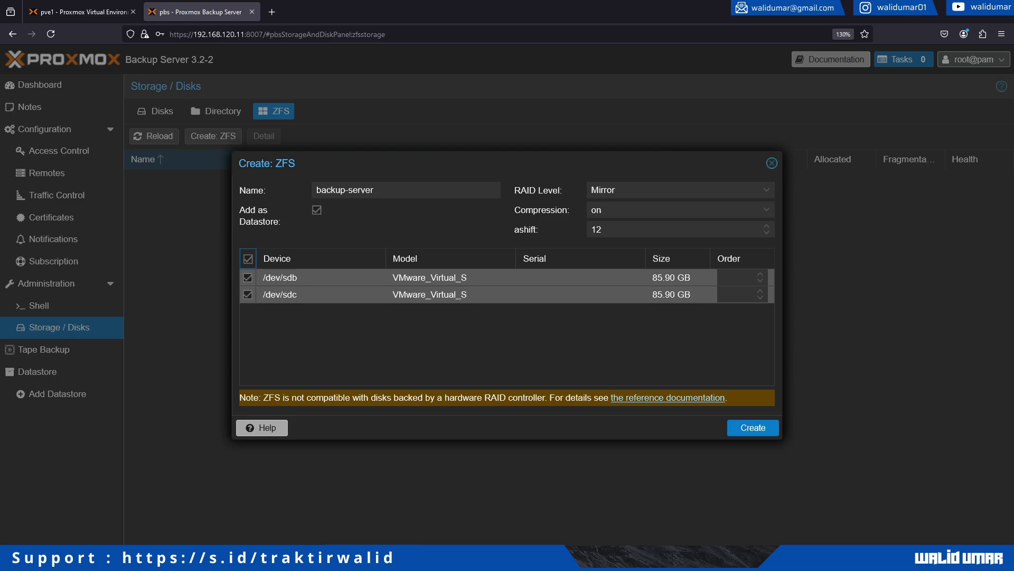
click(753, 427)
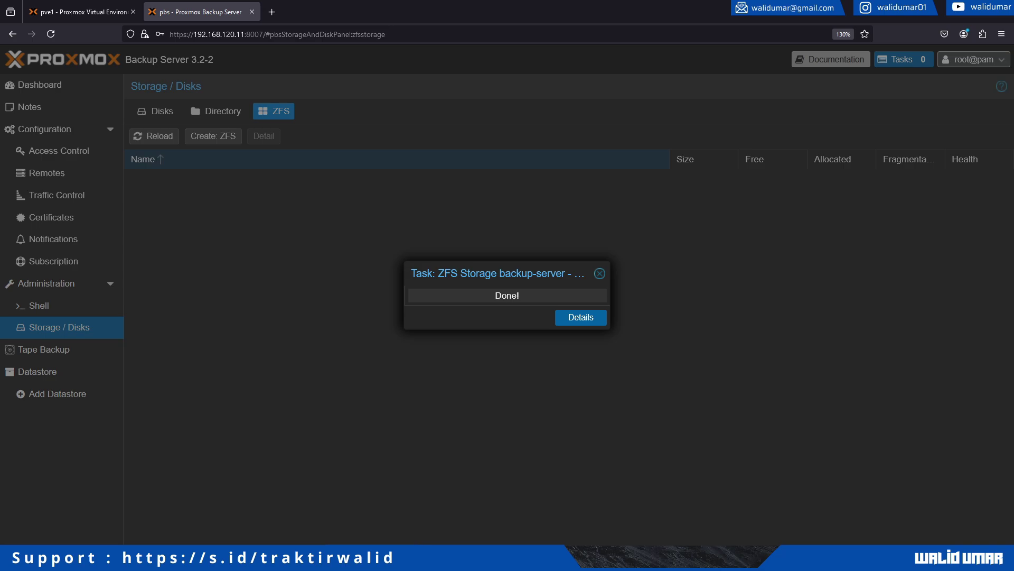
click(143, 160)
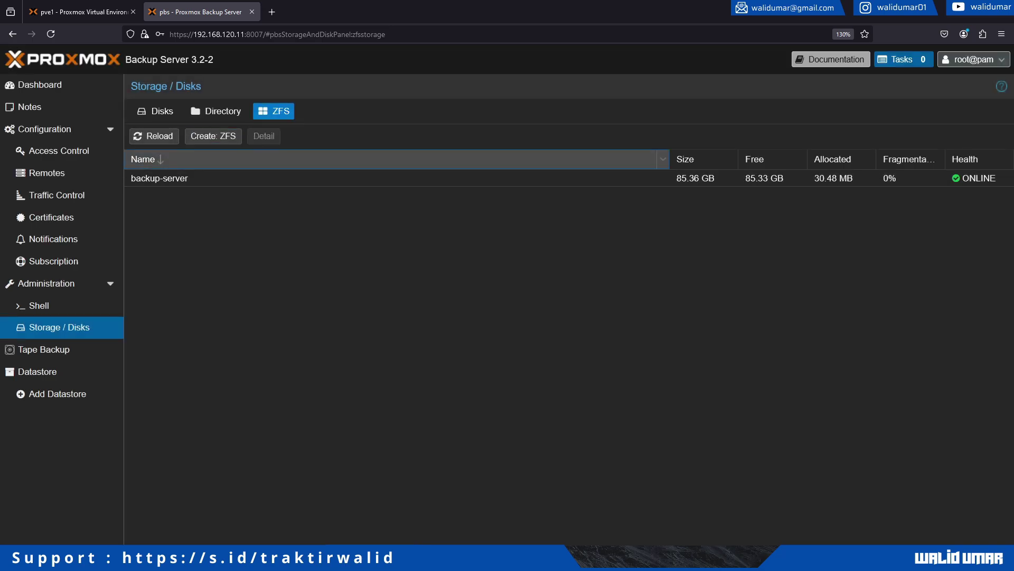
Review the backup-server datastore's content, prune/GC, sync, verify and options tabs.
click(160, 178)
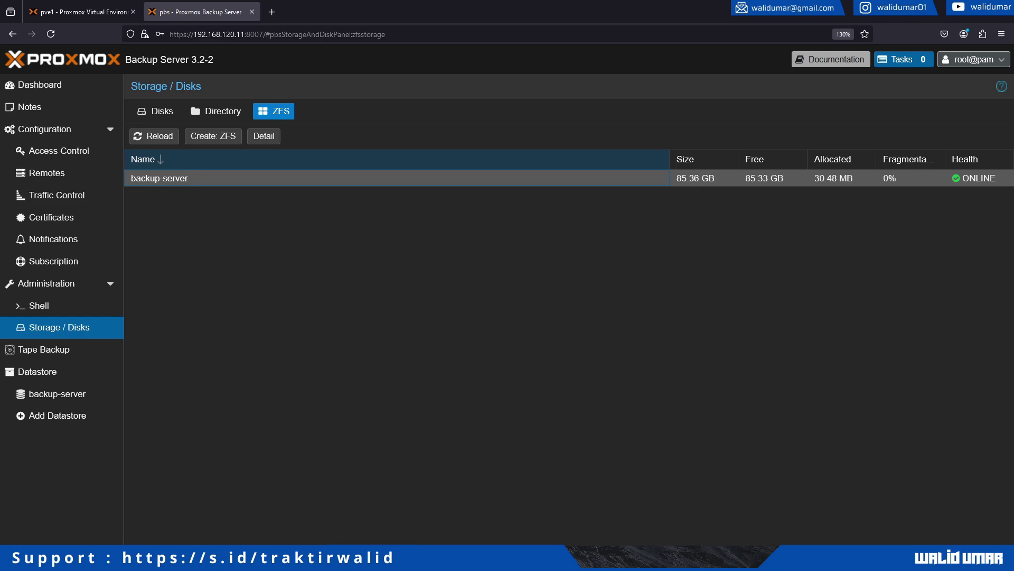
click(57, 394)
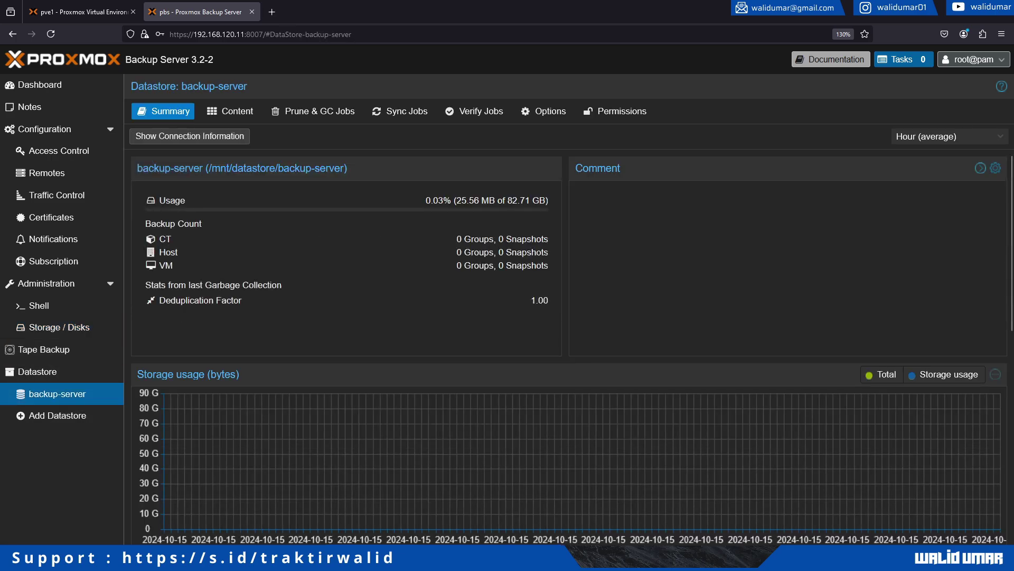
click(230, 111)
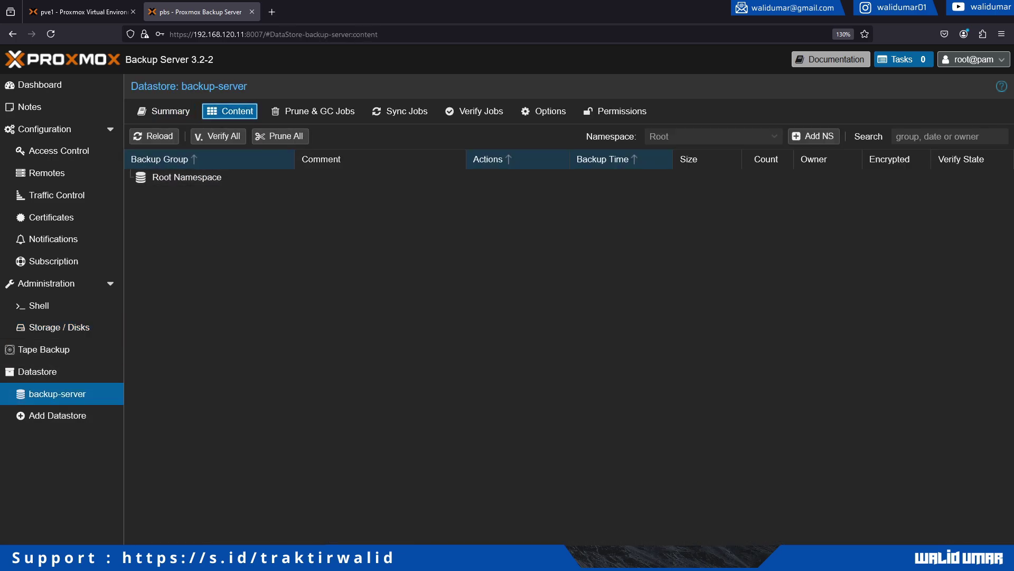
click(313, 111)
click(399, 111)
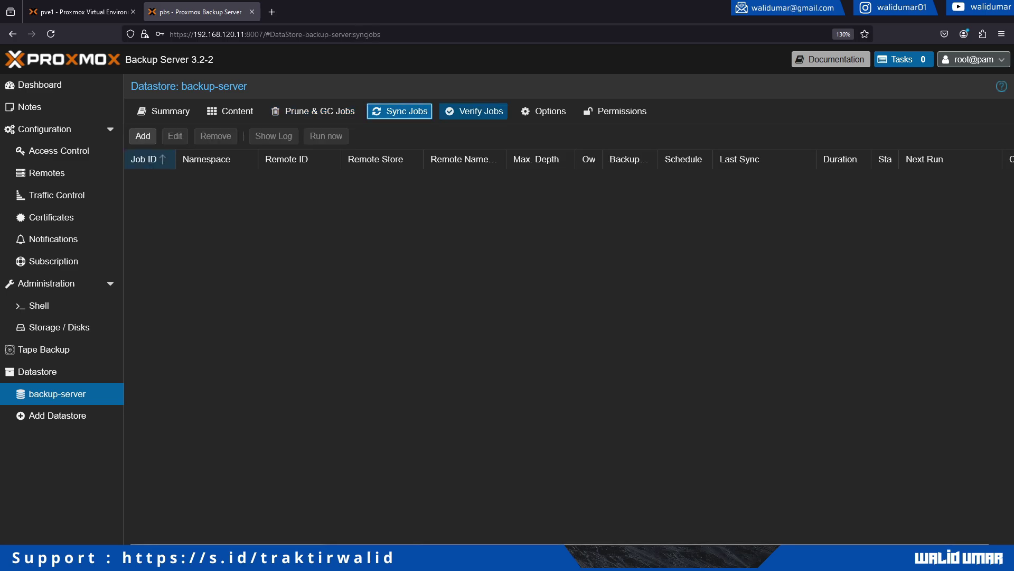
click(473, 110)
click(544, 111)
click(164, 111)
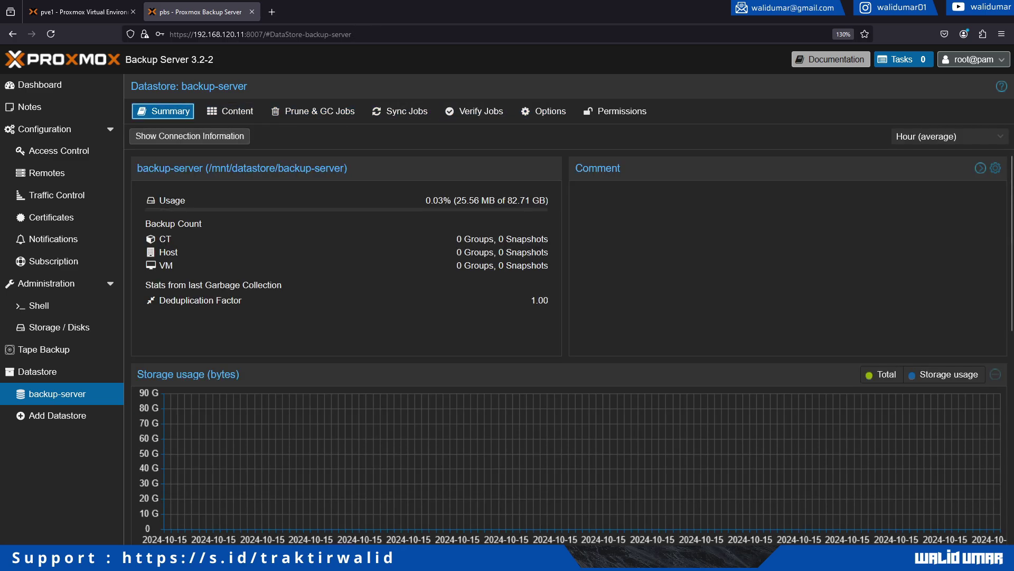
click(79, 12)
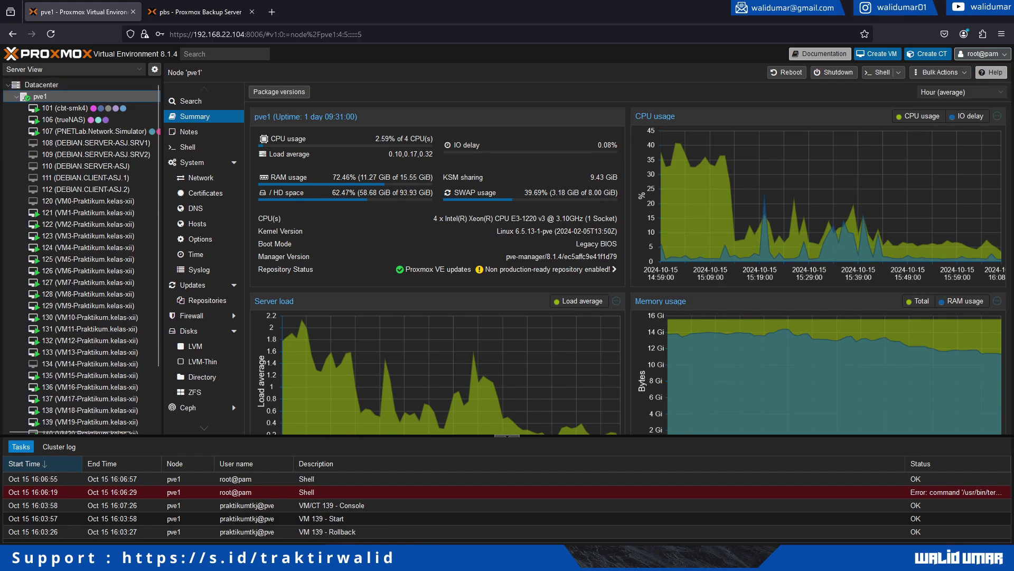
Check the Proxmox VE node's physical disks.
scroll(82, 254, down, 2)
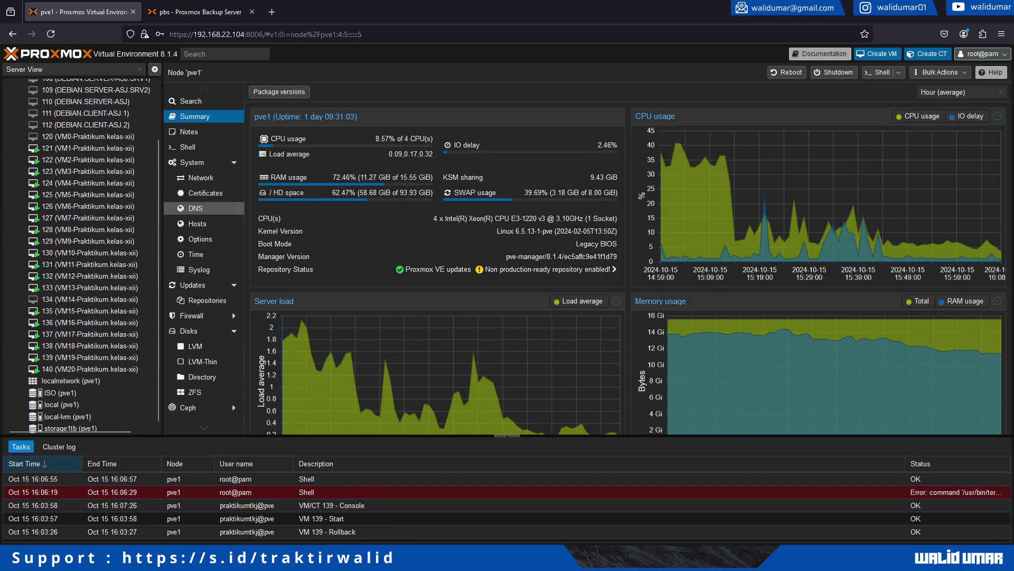
scroll(206, 285, down, 1)
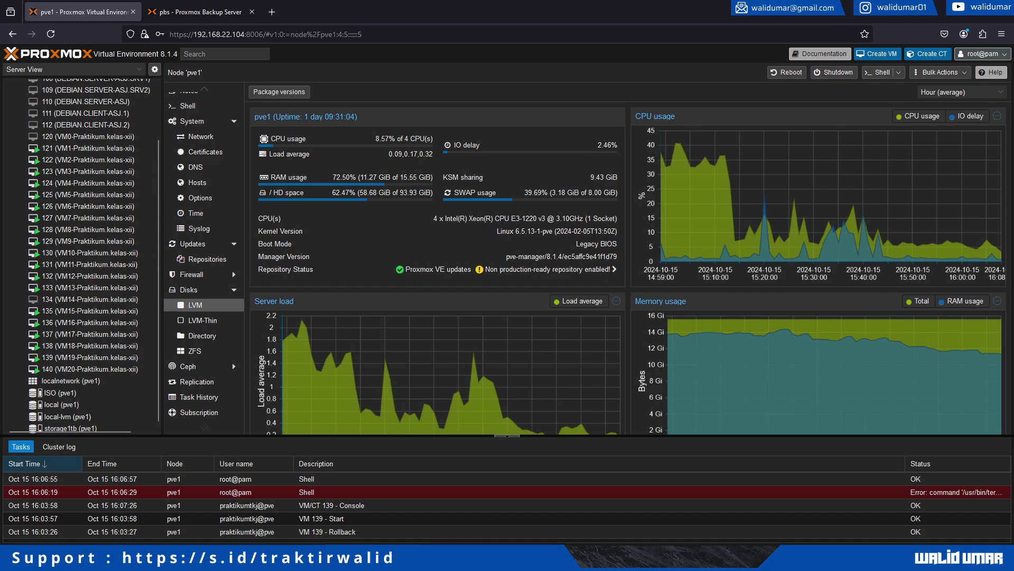
click(192, 289)
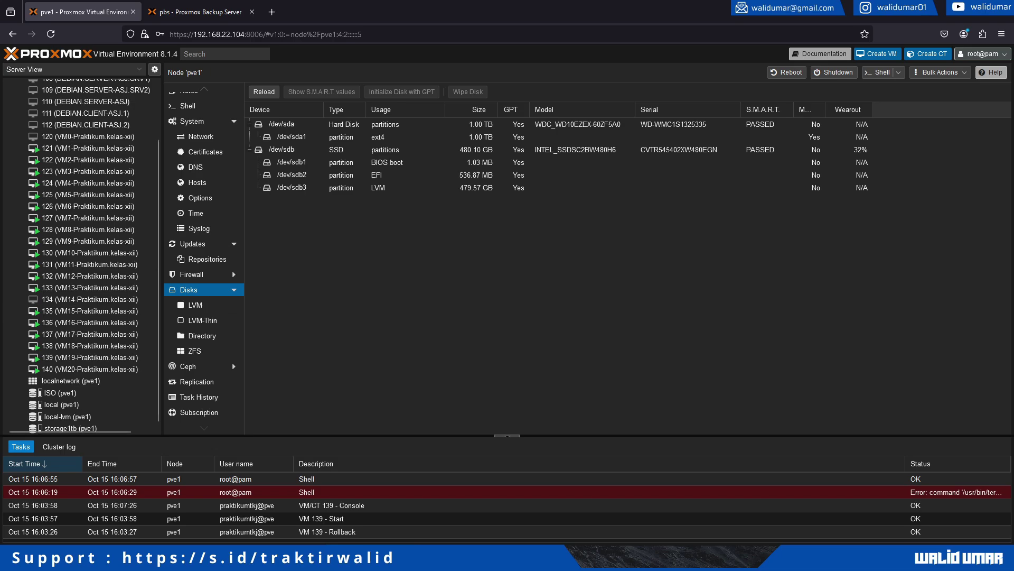
scroll(80, 254, up, 3)
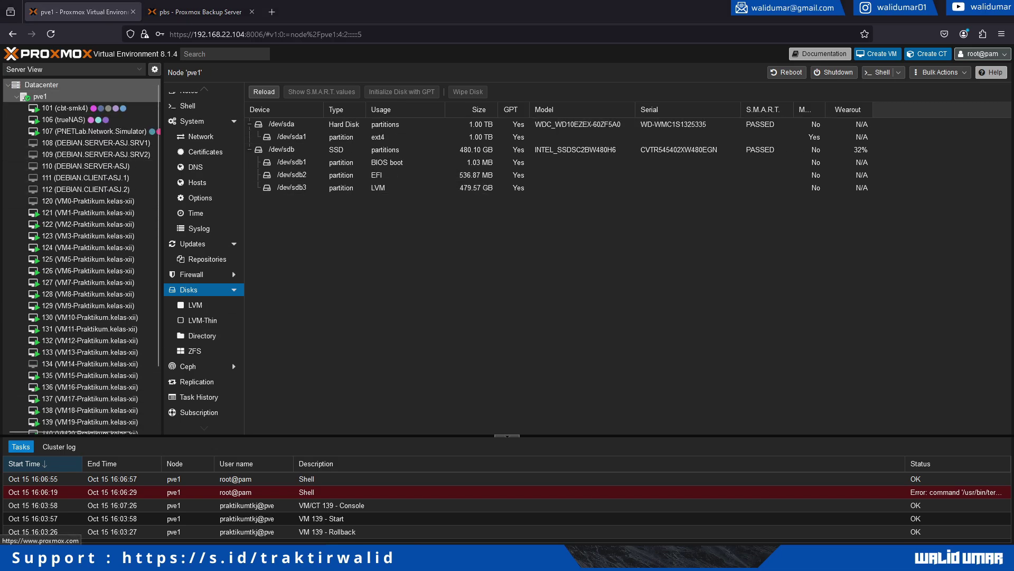
In Datacenter storage, zoom to 120% and choose to add a Proxmox Backup Server storage.
click(41, 84)
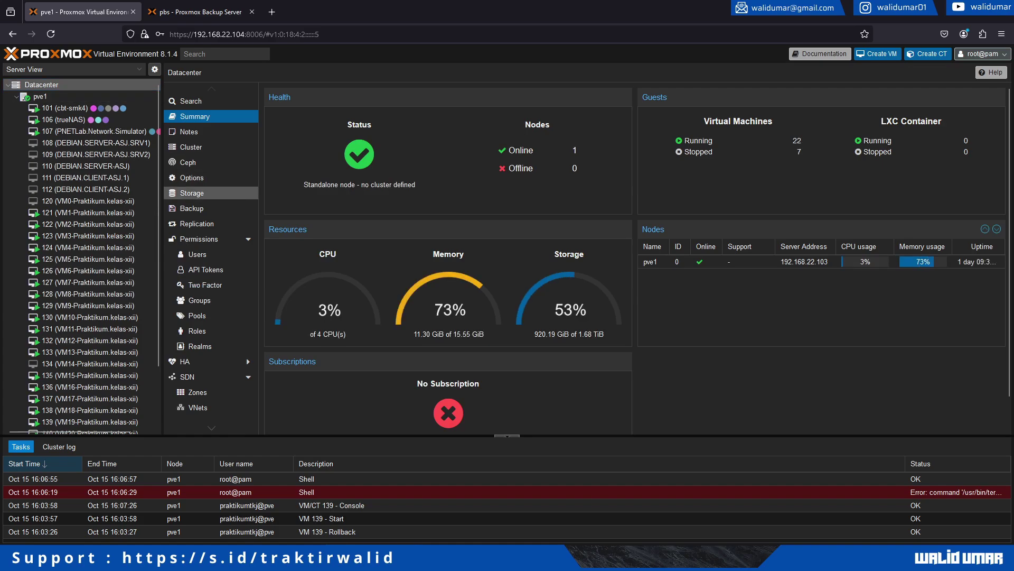
click(192, 193)
click(275, 92)
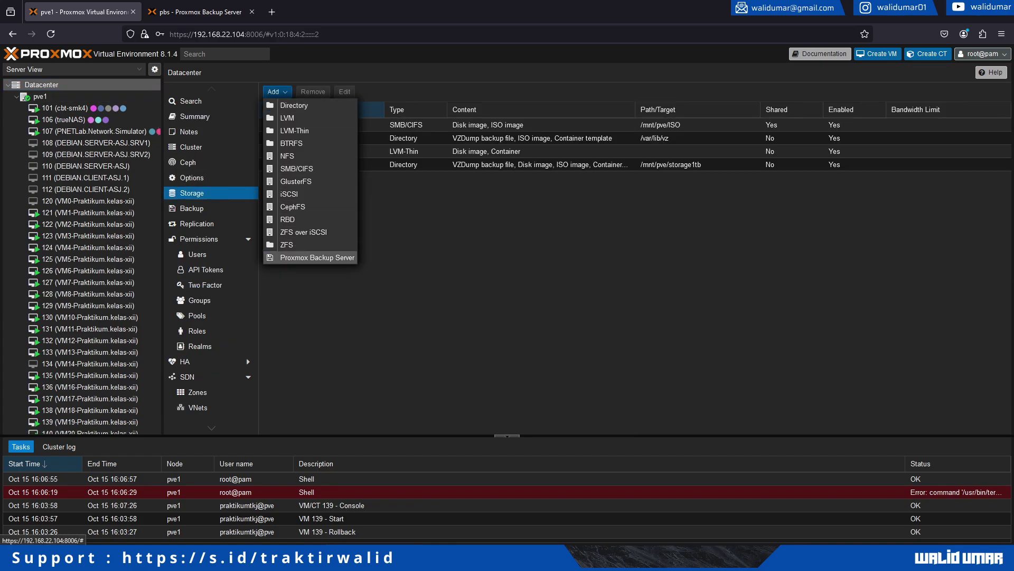
click(1001, 34)
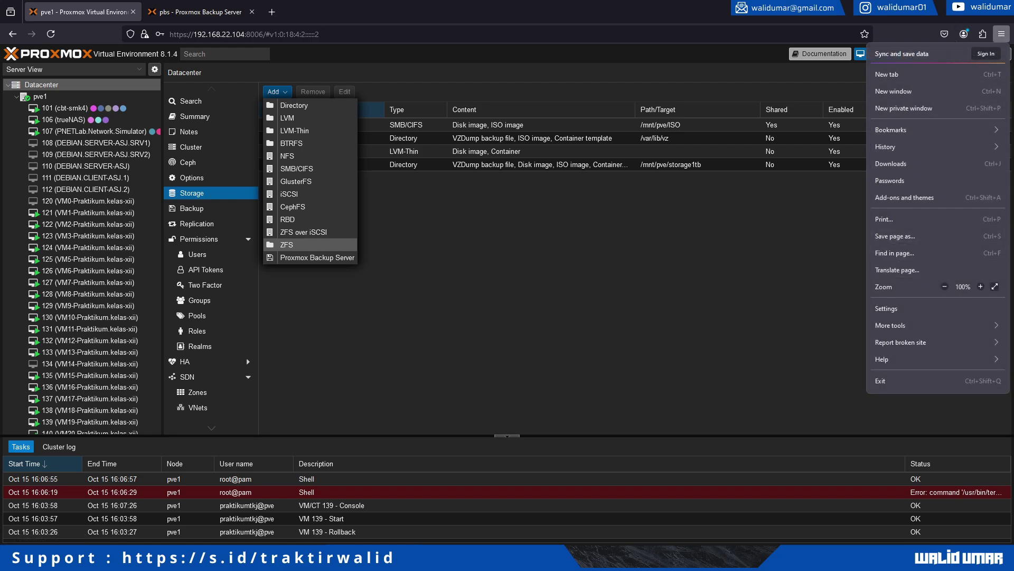
click(980, 287)
click(980, 286)
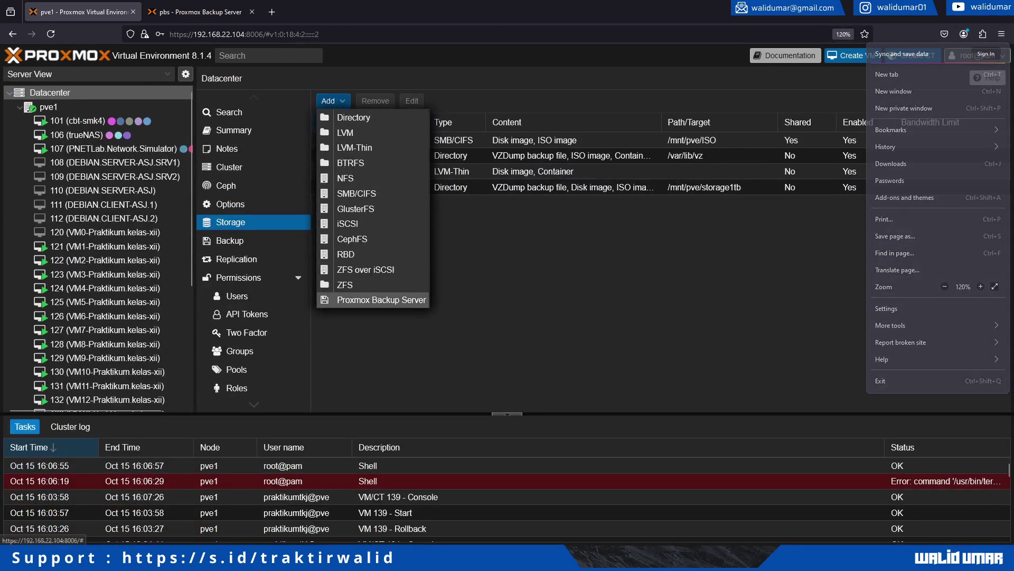
click(381, 300)
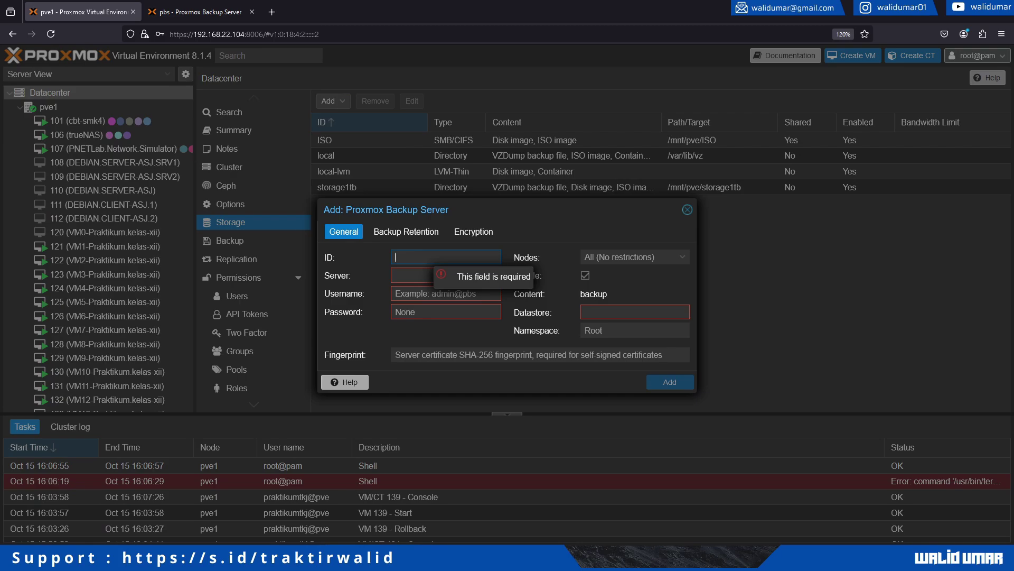
Enter ID proxmox_backup_server and server 192.168.120.11, copied from the PBS address bar.
text(proxmox_backup_server)
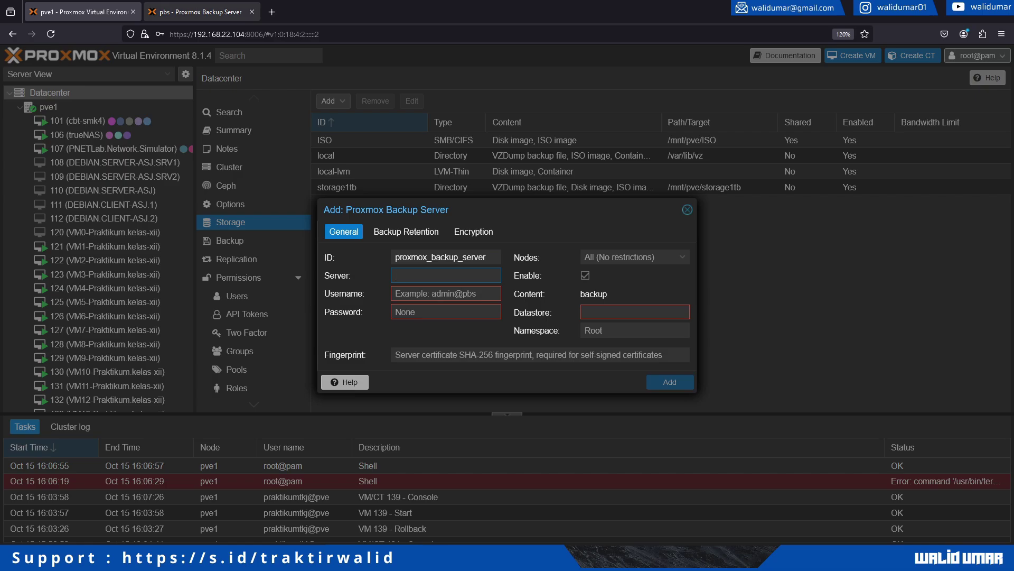
click(195, 12)
click(203, 33)
click(202, 34)
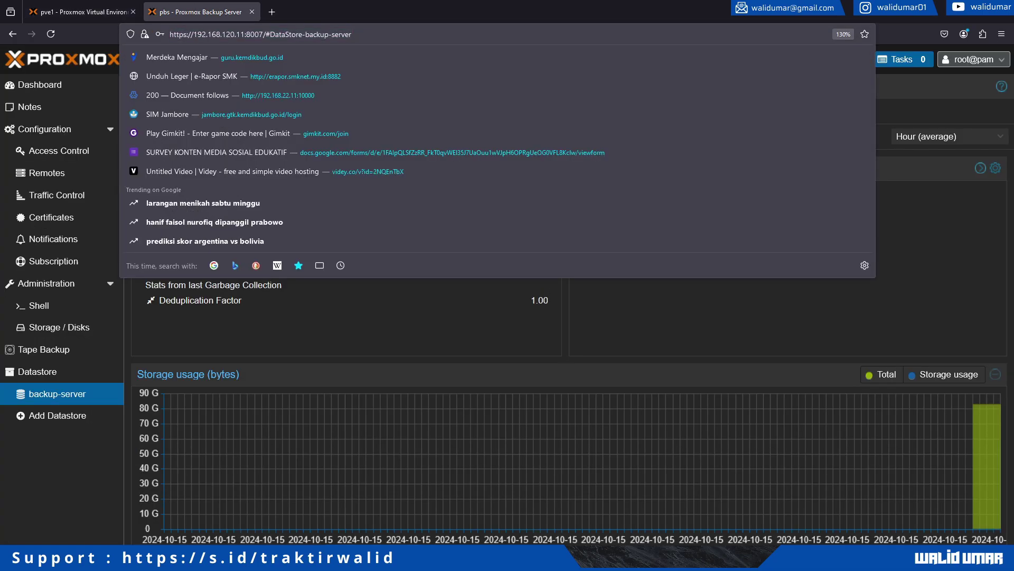
drag(193, 33, 246, 34)
key(ctrl+c)
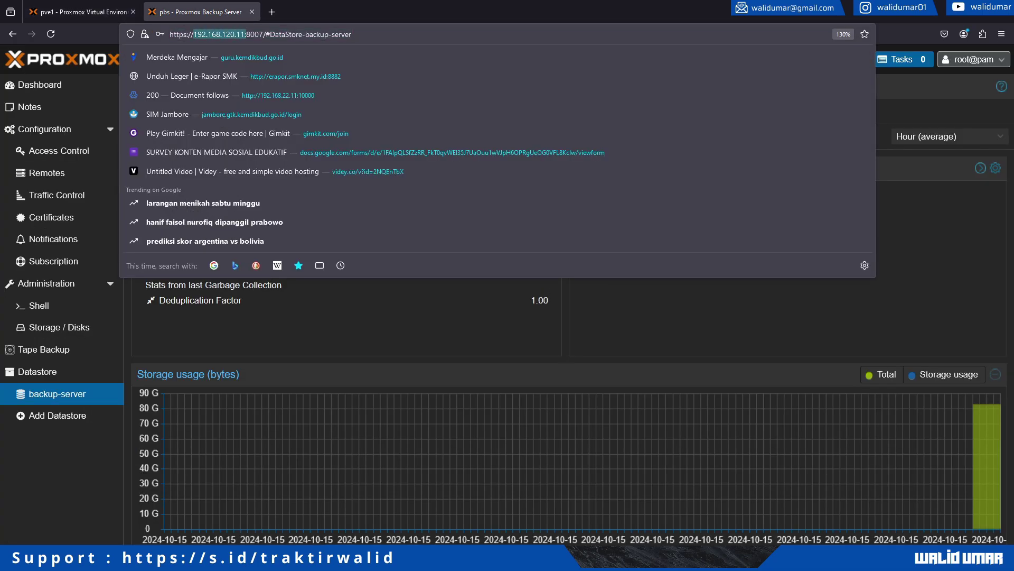
click(82, 11)
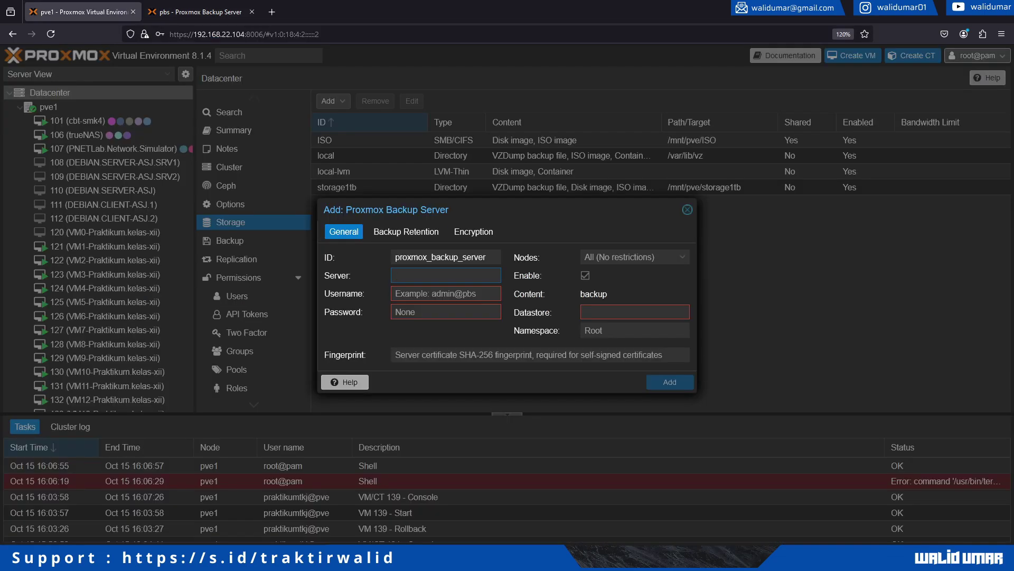
key(ctrl+v)
Enter username root and the root password.
key(Tab)
text(root)
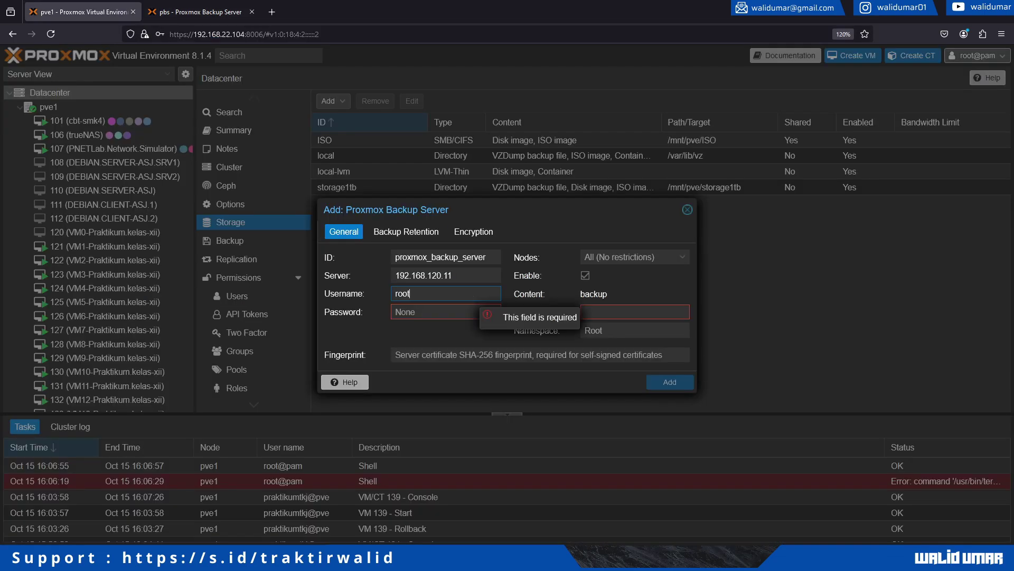
key(Tab)
text(**********)
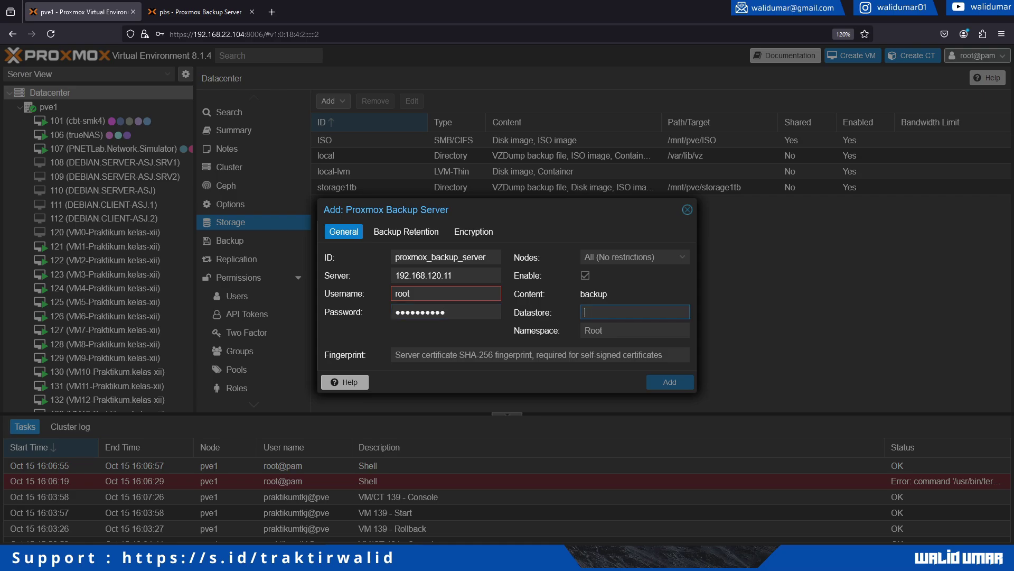
Enter datastore backup-server, as named on the backup server.
click(196, 12)
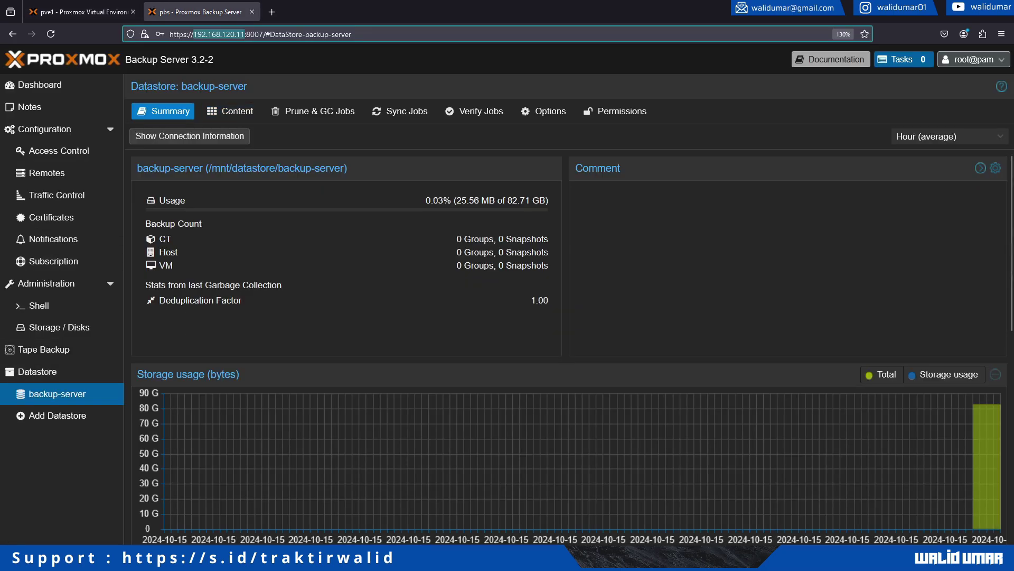
click(81, 12)
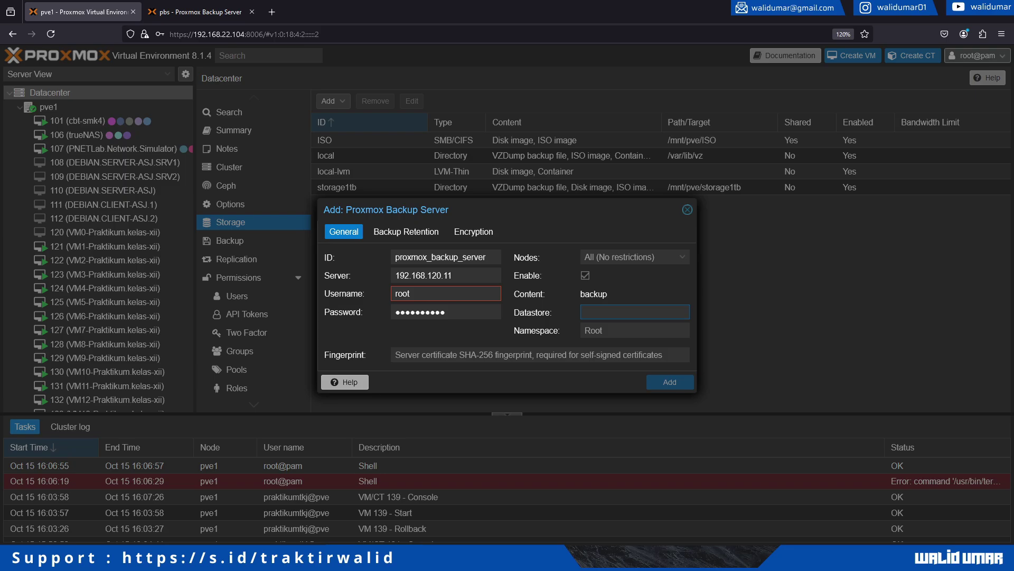
text(backup)
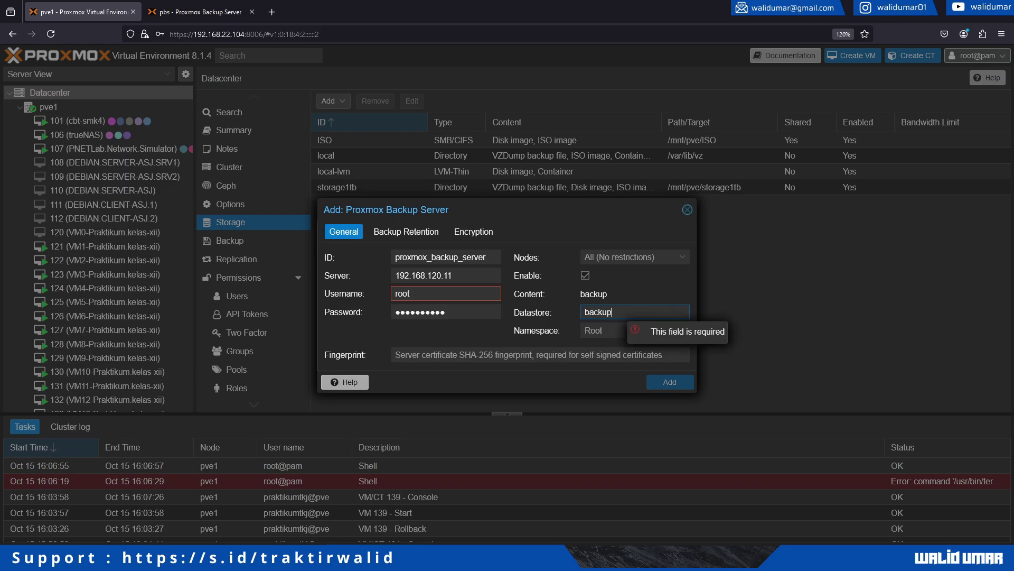
text(-server)
key(Tab)
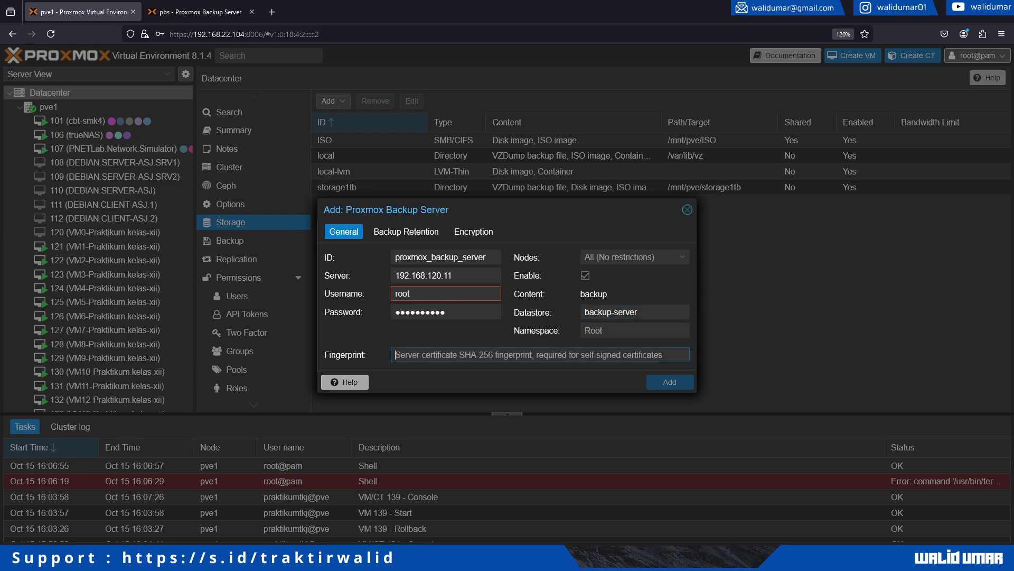
click(198, 12)
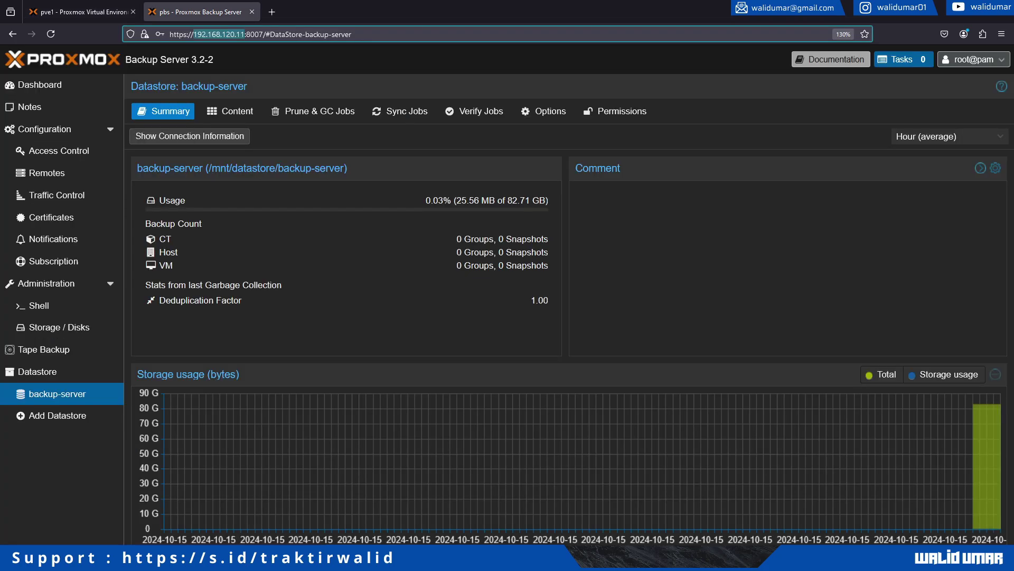
Copy the PBS certificate fingerprint from its dashboard into the Fingerprint field.
click(39, 84)
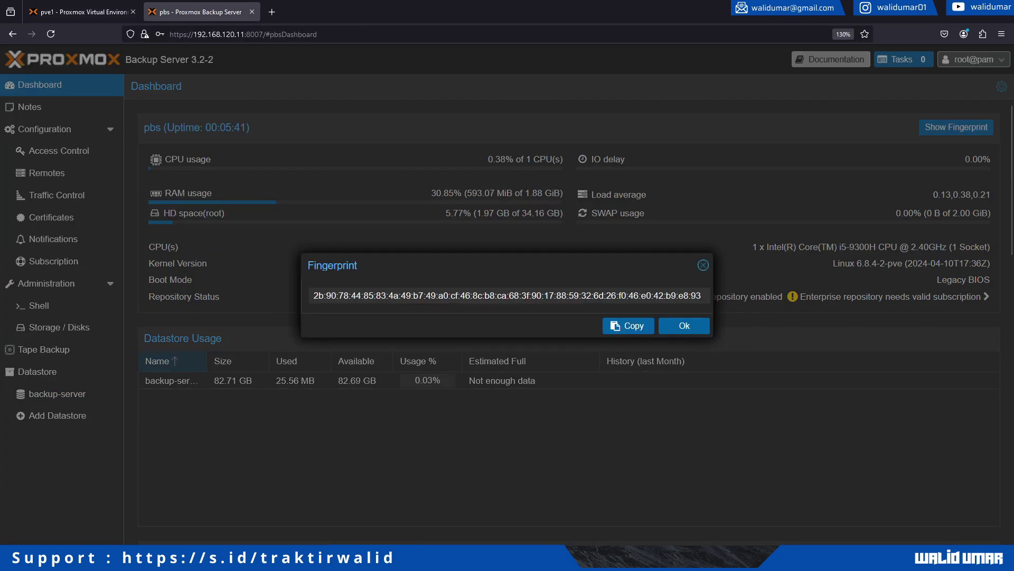
drag(350, 295, 556, 295)
click(628, 325)
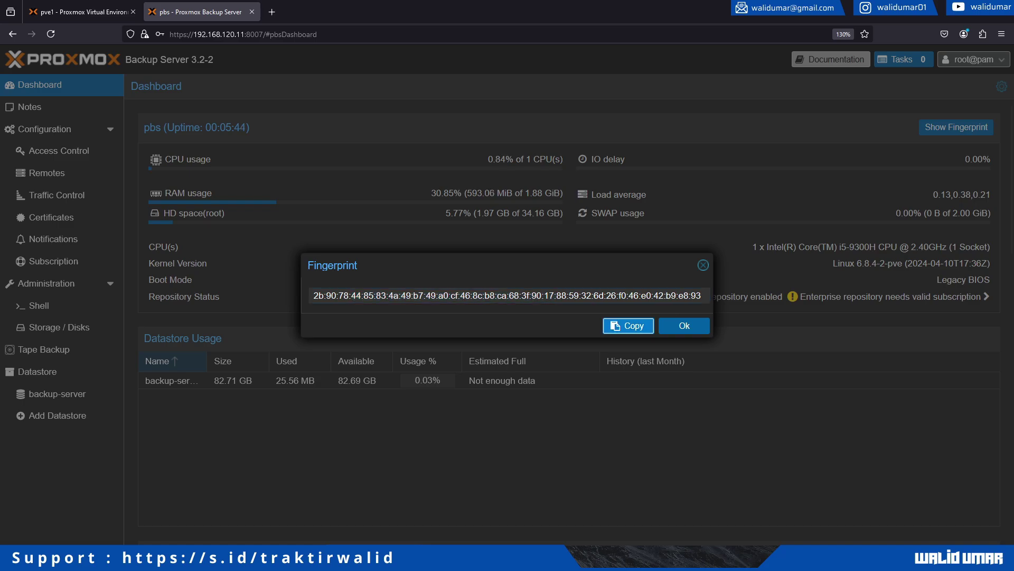
click(79, 12)
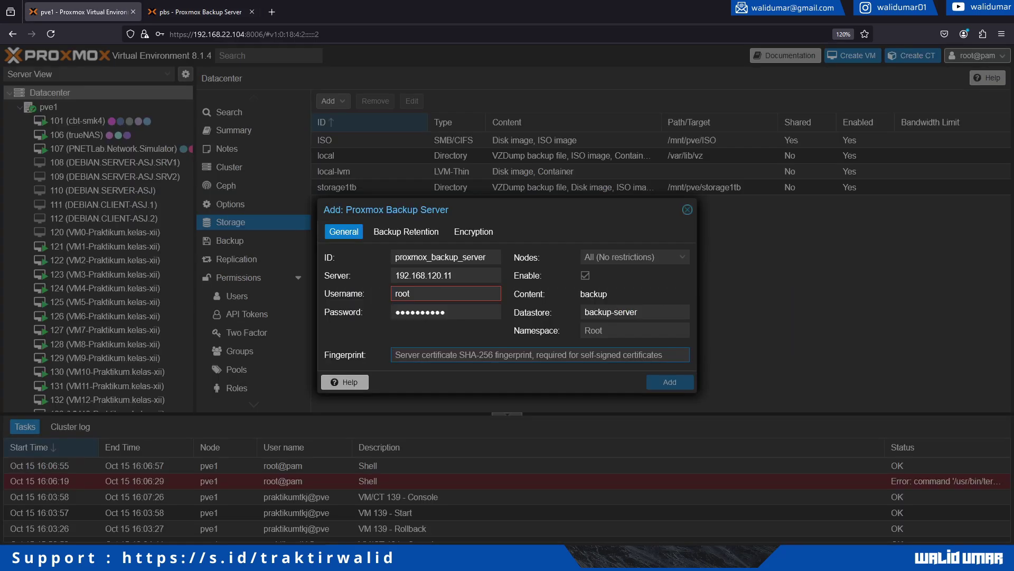
key(ctrl+v)
Change the username to root@pam and add the proxmox_backup_server storage.
click(446, 293)
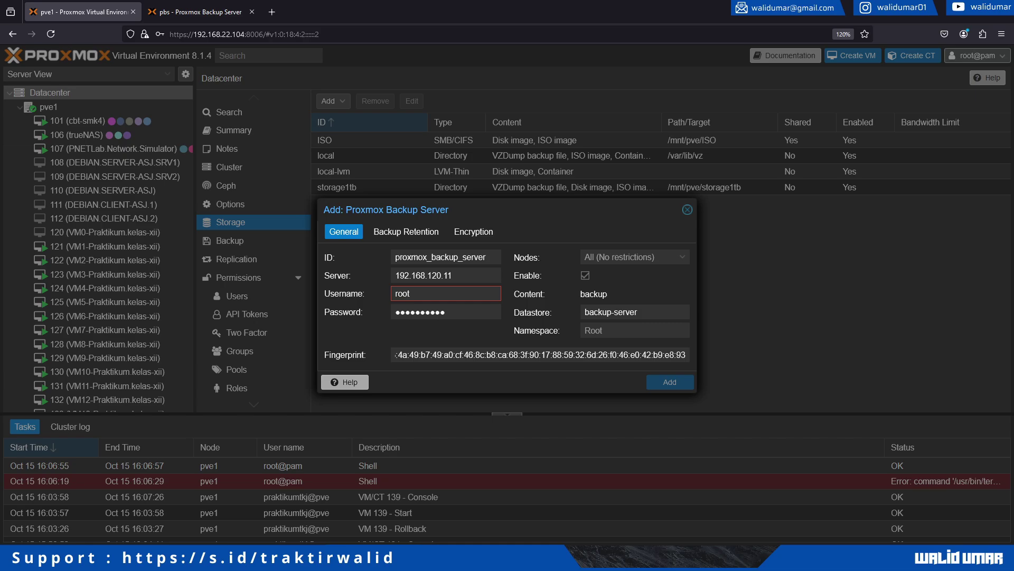
click(445, 293)
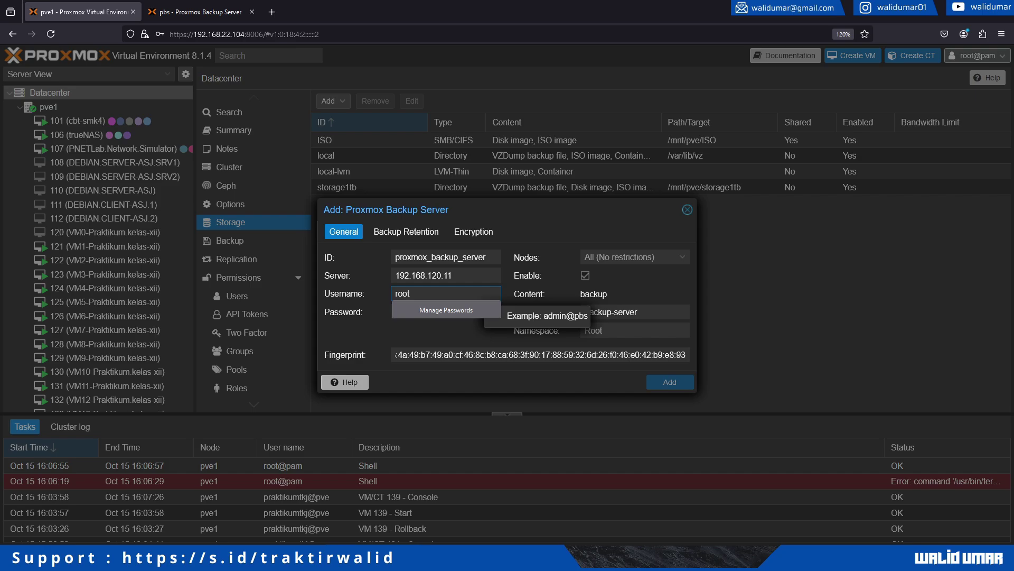
text(@pam)
key(Tab)
key(ctrl+v)
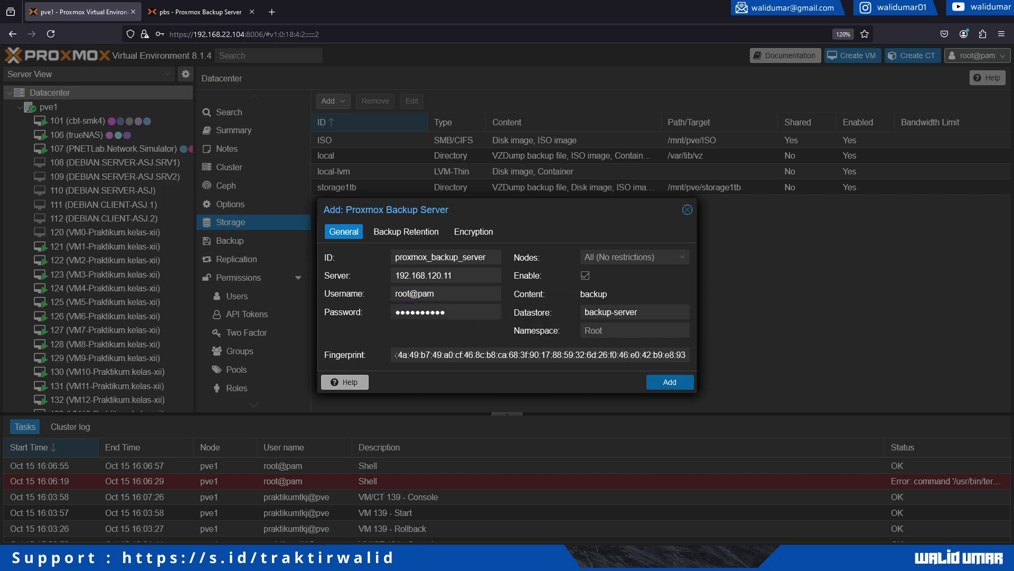
click(670, 381)
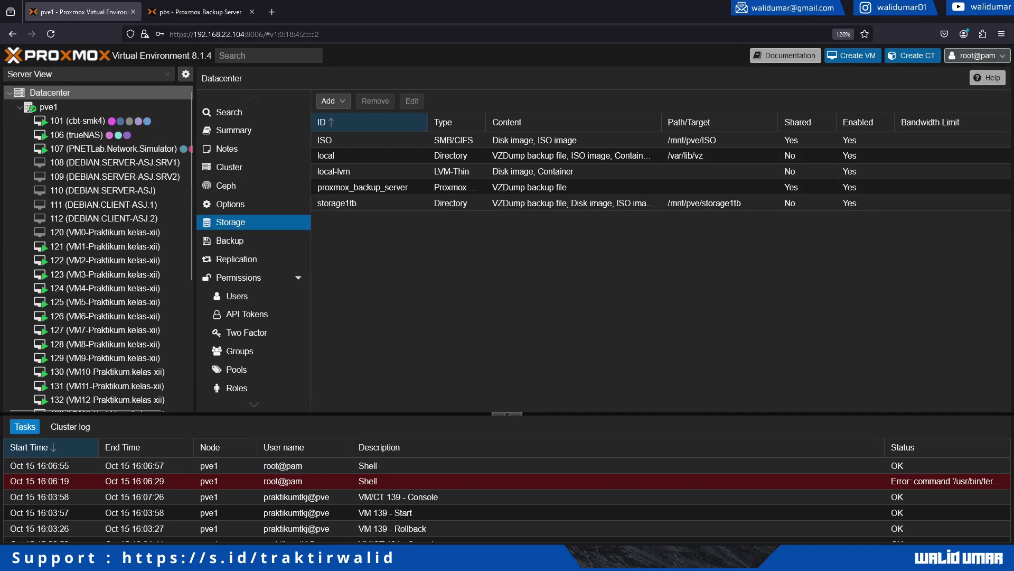
Check proxmox_backup_server's backups, permissions and usage, then show VM 108's summary.
click(337, 203)
scroll(106, 335, down, 5)
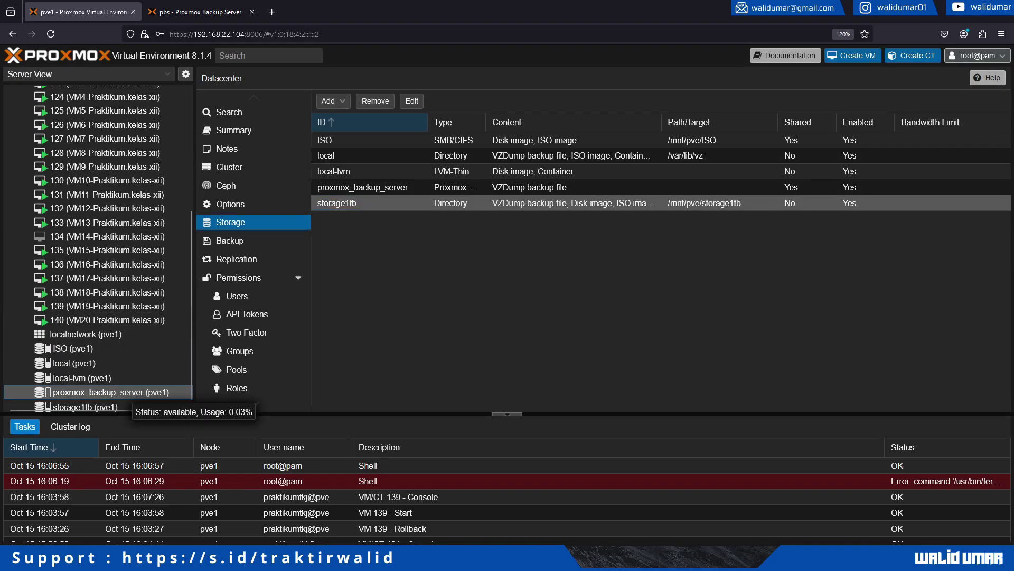
click(106, 392)
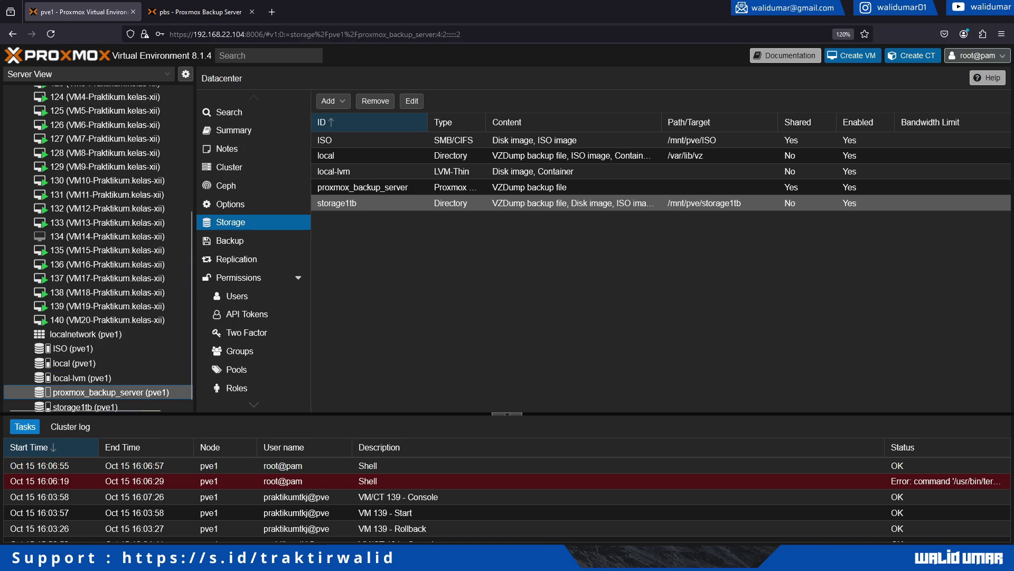
click(231, 119)
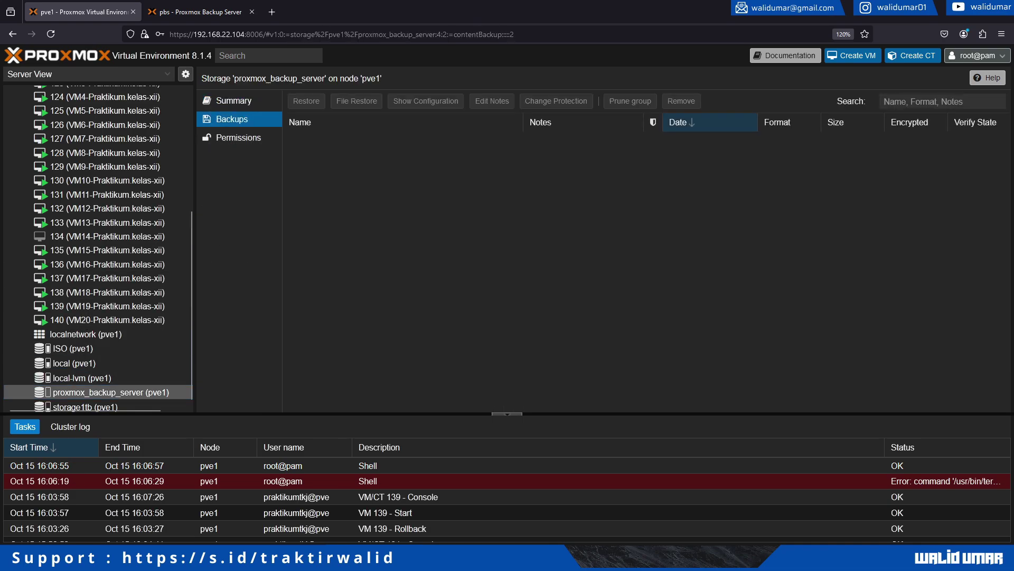
click(239, 137)
click(233, 100)
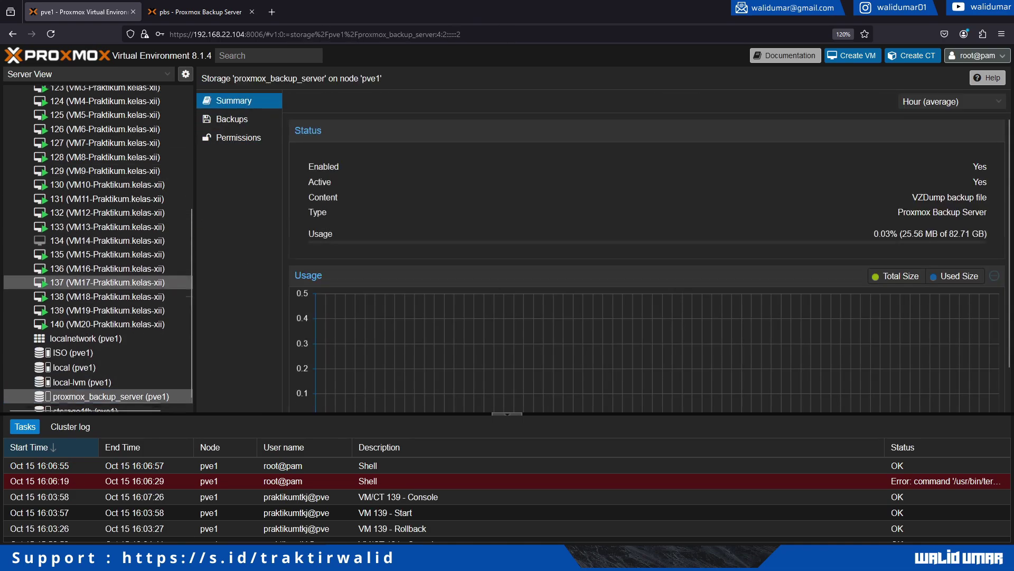
scroll(132, 282, up, 5)
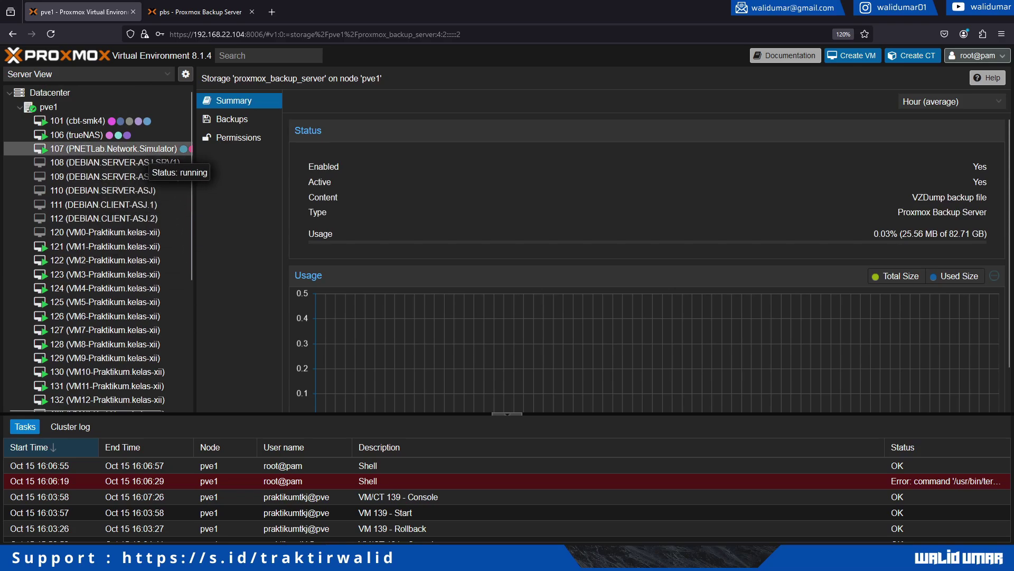
click(169, 162)
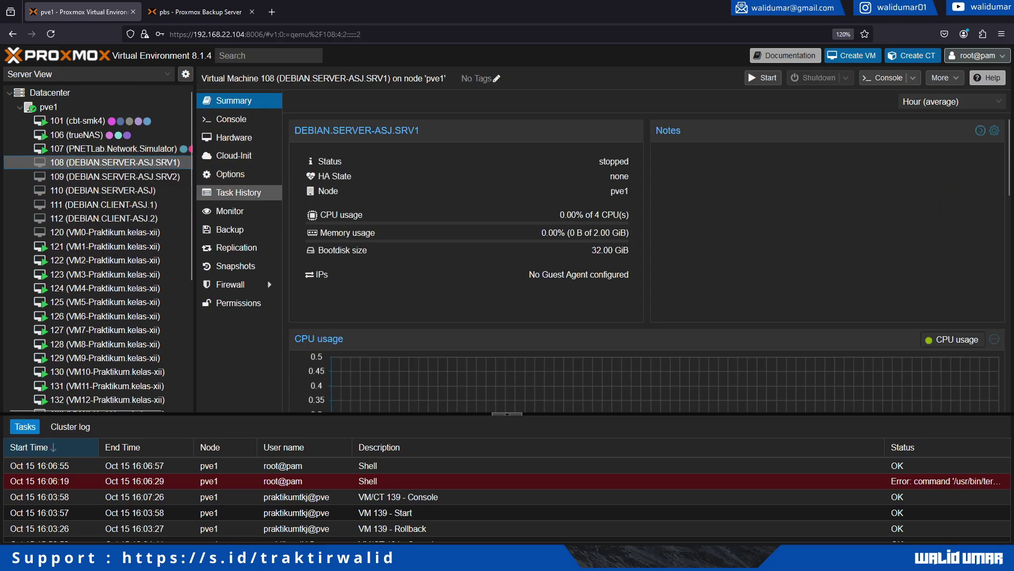
Back up VM 108 to proxmox_backup_server in Stop mode, keeping notification mode Auto.
click(230, 230)
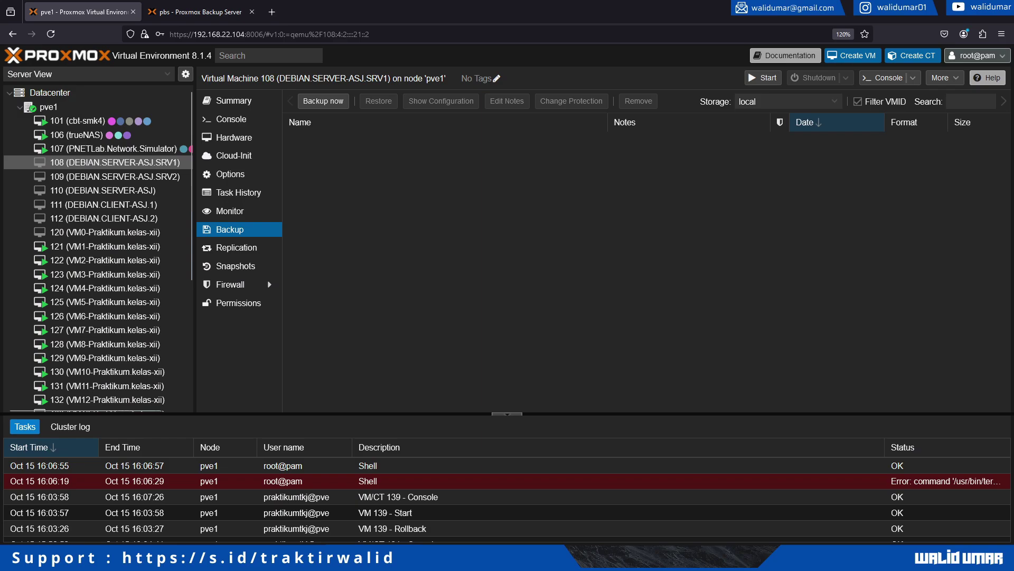
click(323, 101)
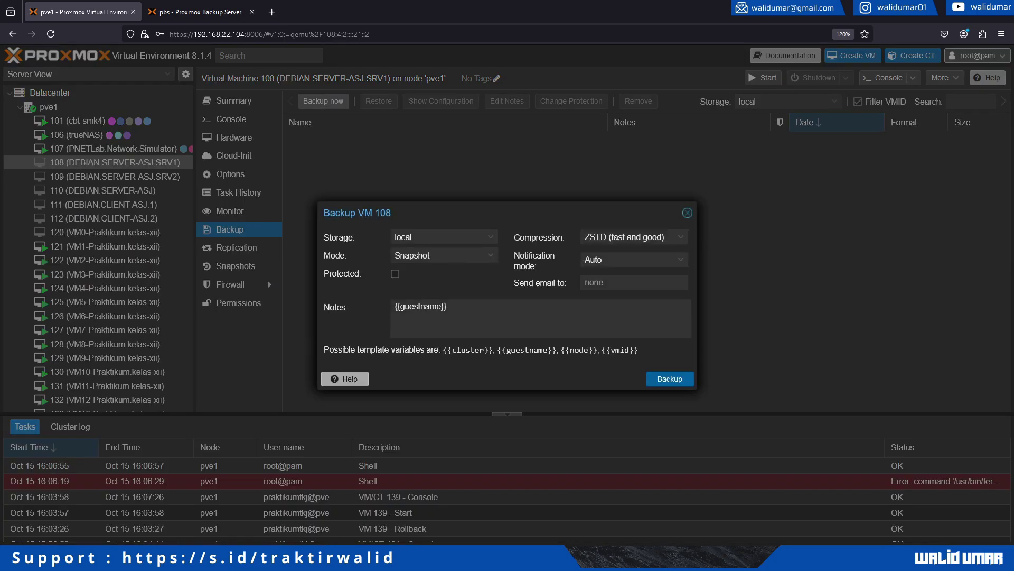
click(444, 237)
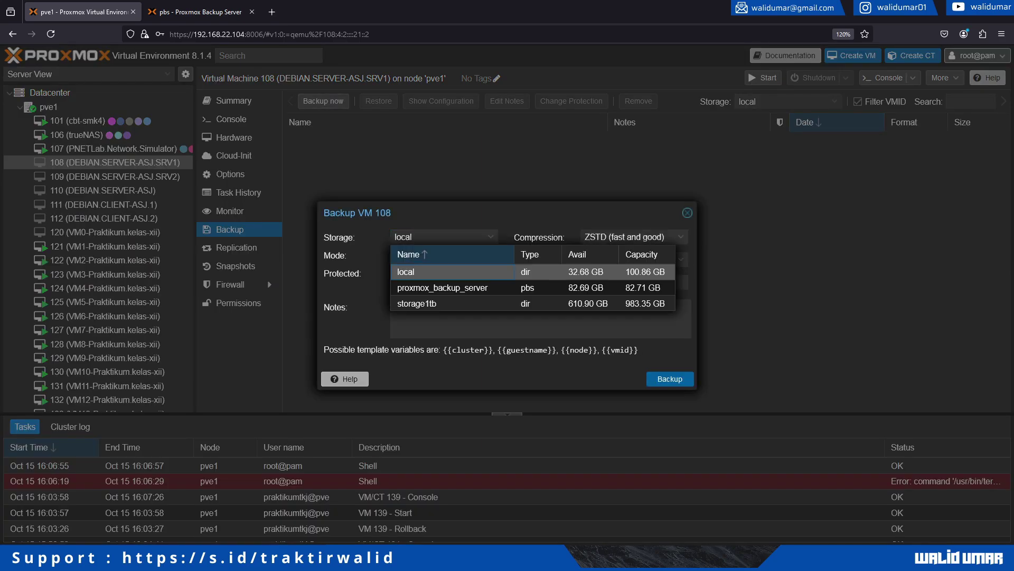
click(443, 288)
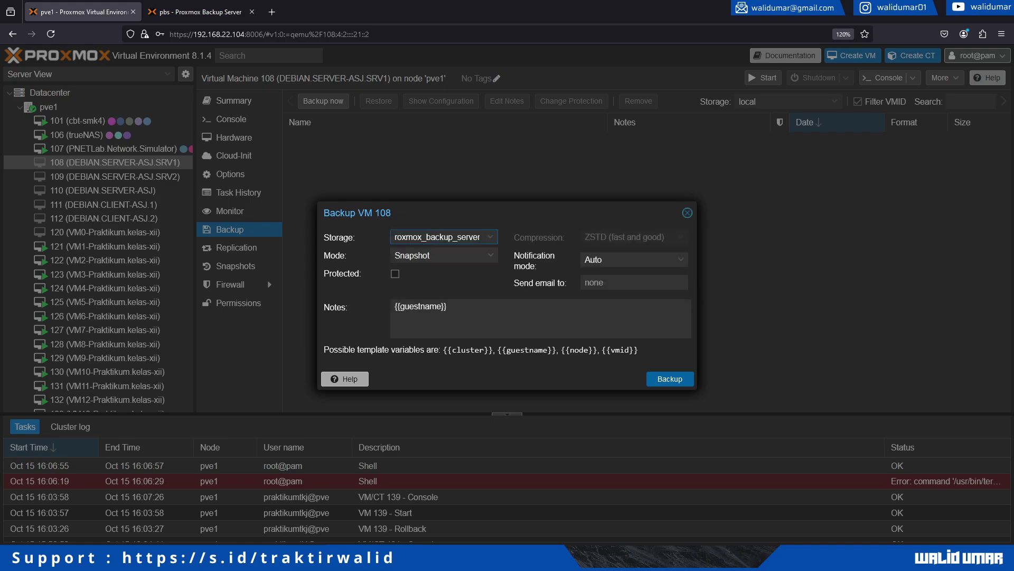
click(443, 256)
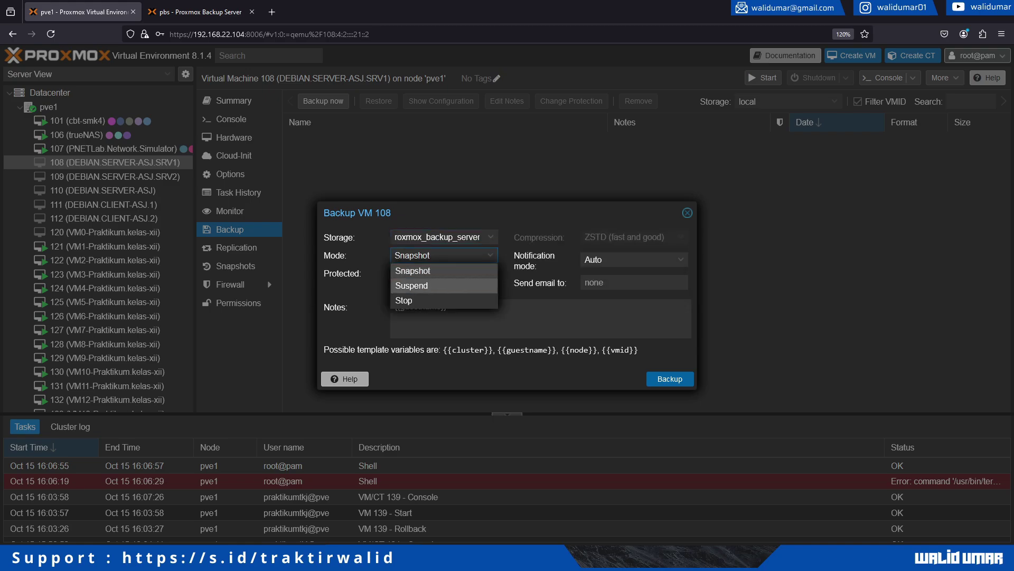
click(404, 300)
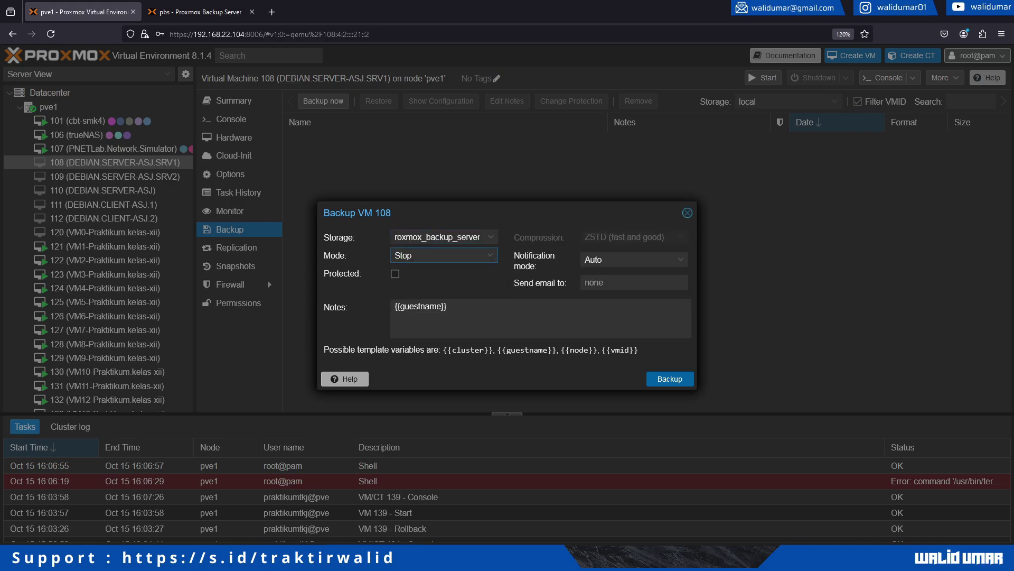
click(634, 260)
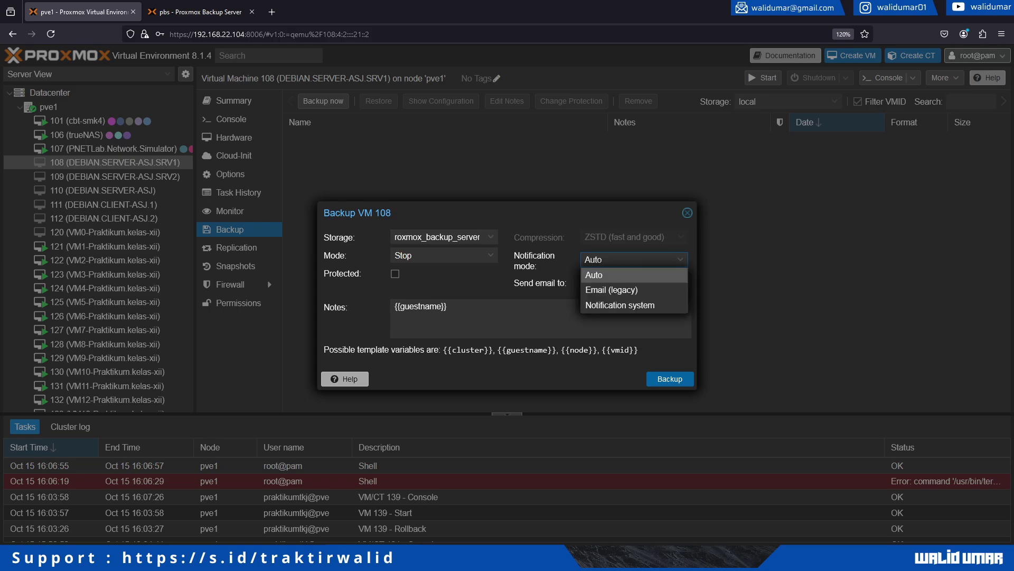
click(634, 282)
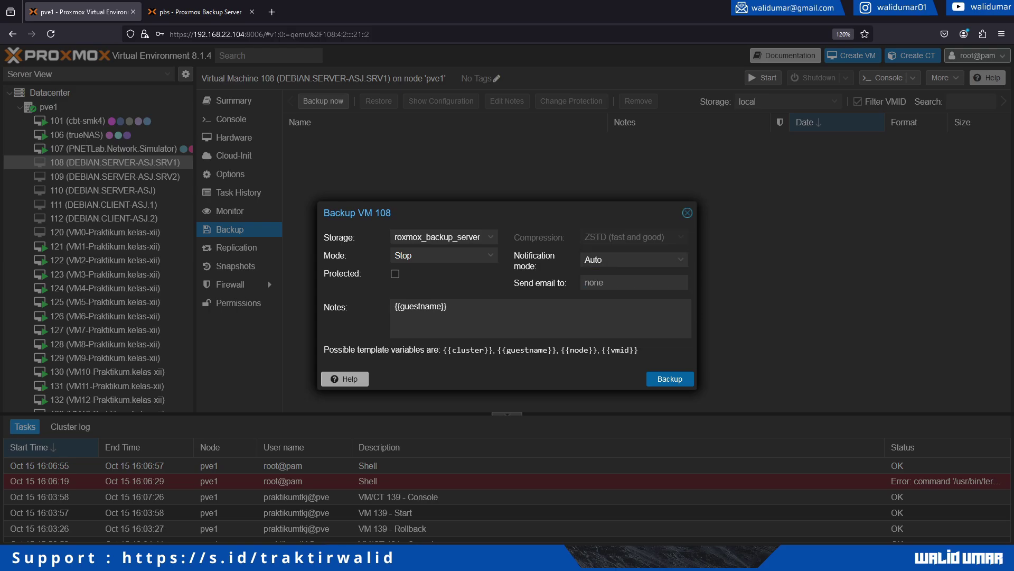
click(669, 378)
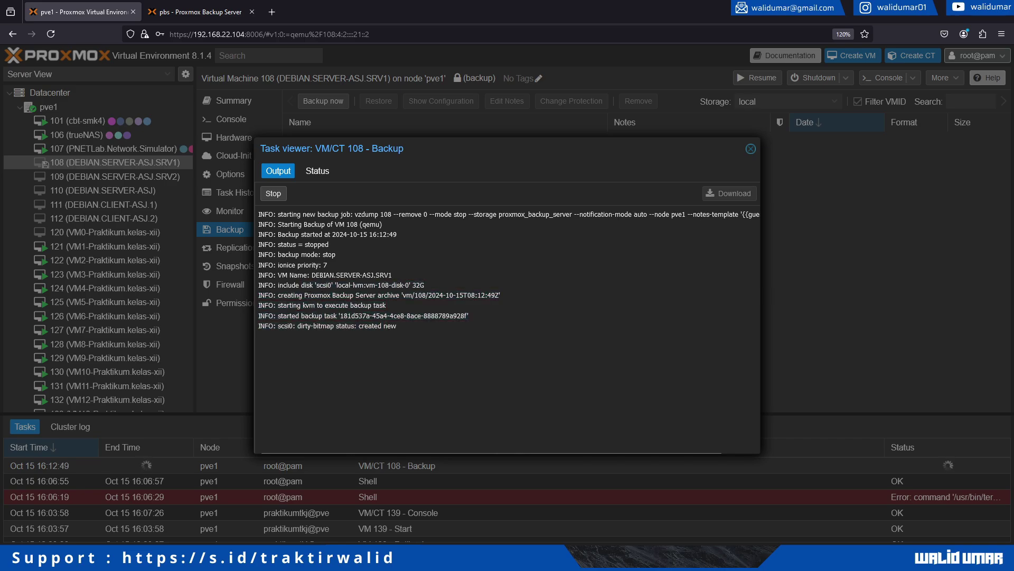
Open the backup-server datastore in Proxmox Backup Server and expand the vm/108 snapshot.
key(ctrl+Tab)
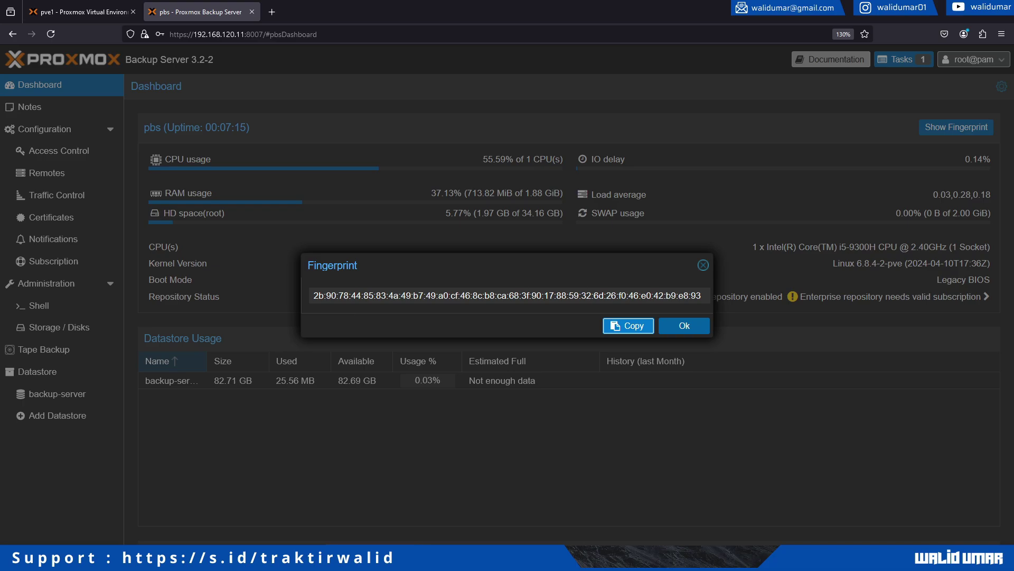
key(Escape)
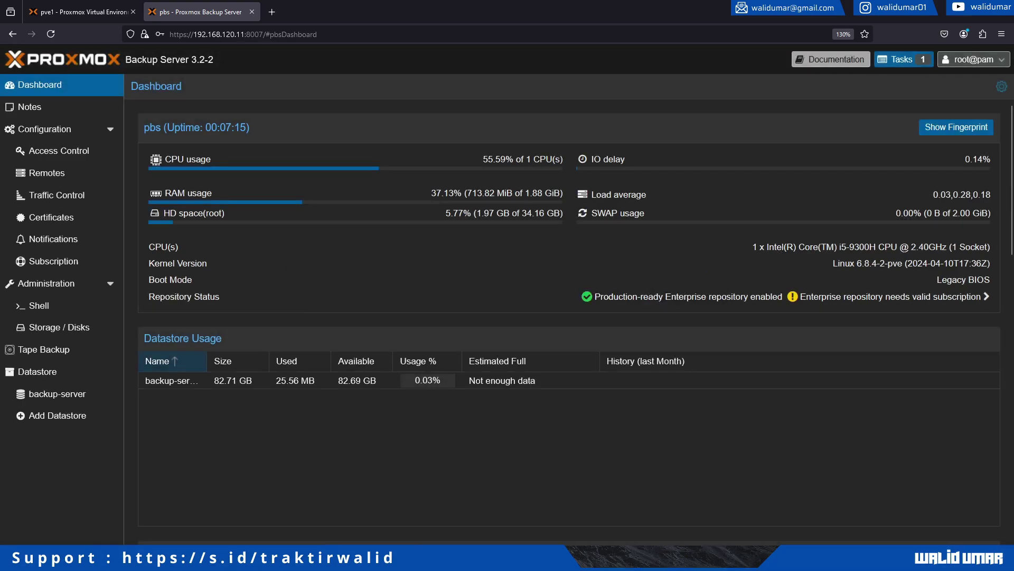
click(37, 372)
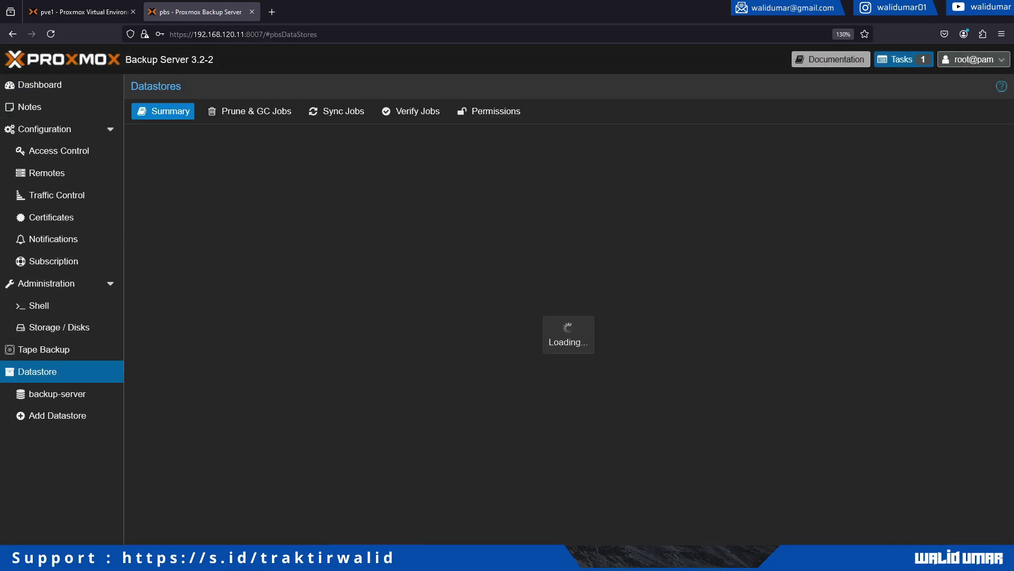
click(57, 393)
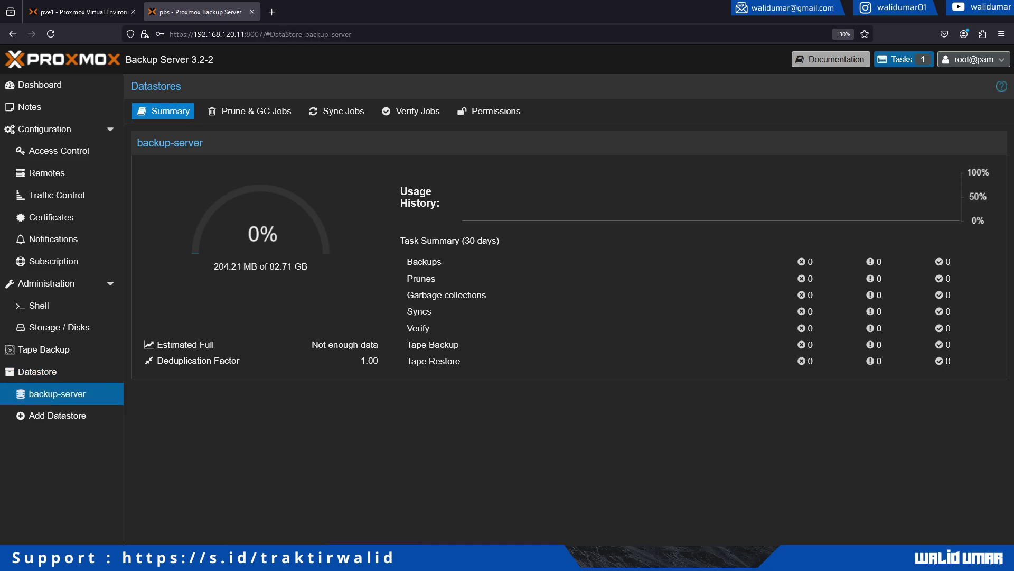
click(230, 111)
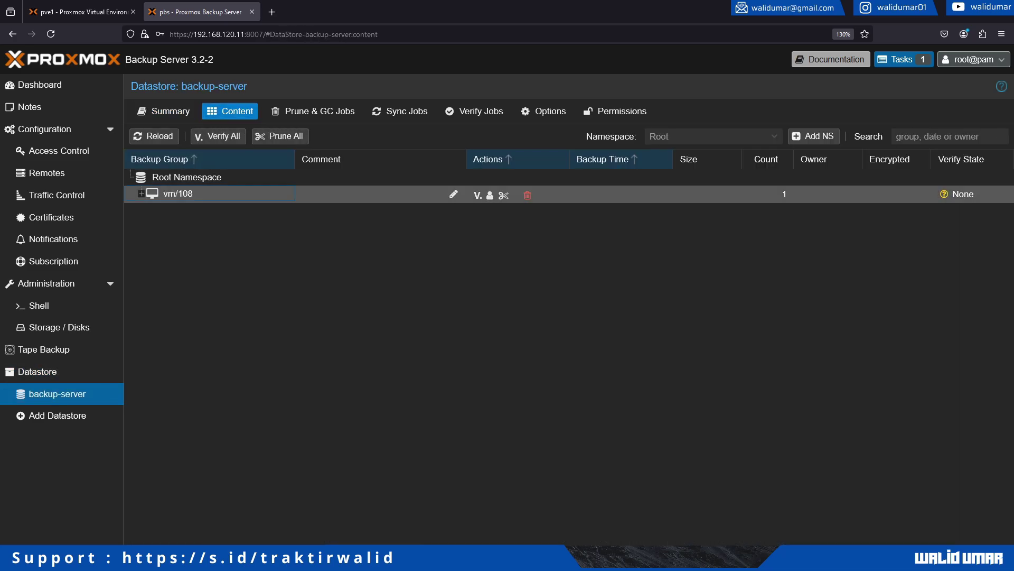
key(Right)
key(Down)
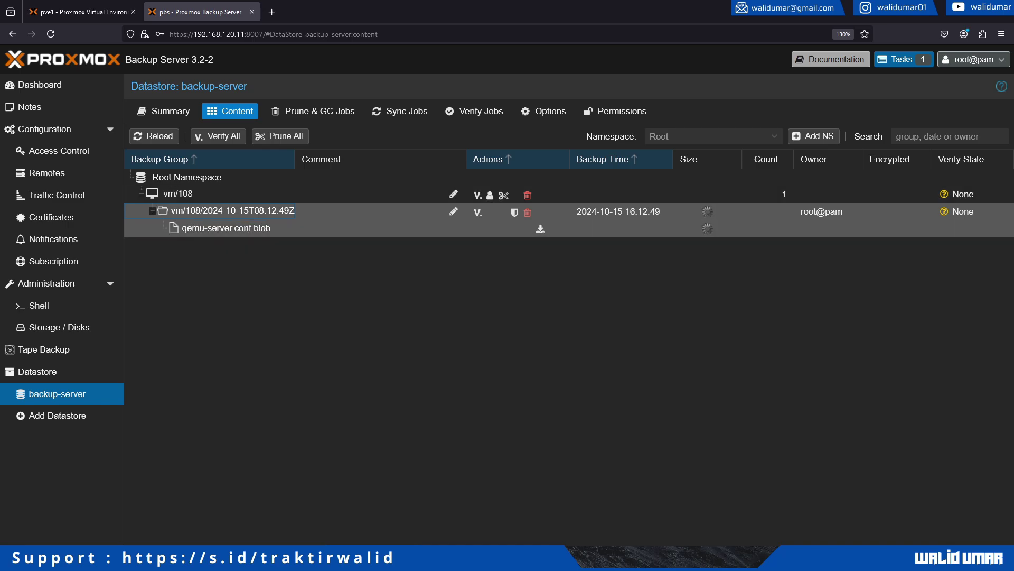
click(708, 212)
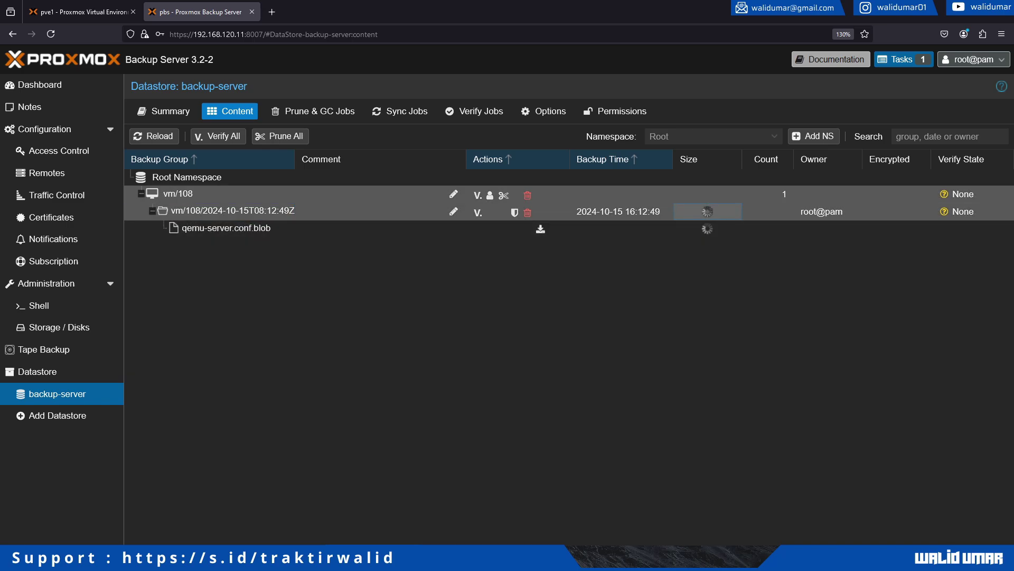
click(708, 194)
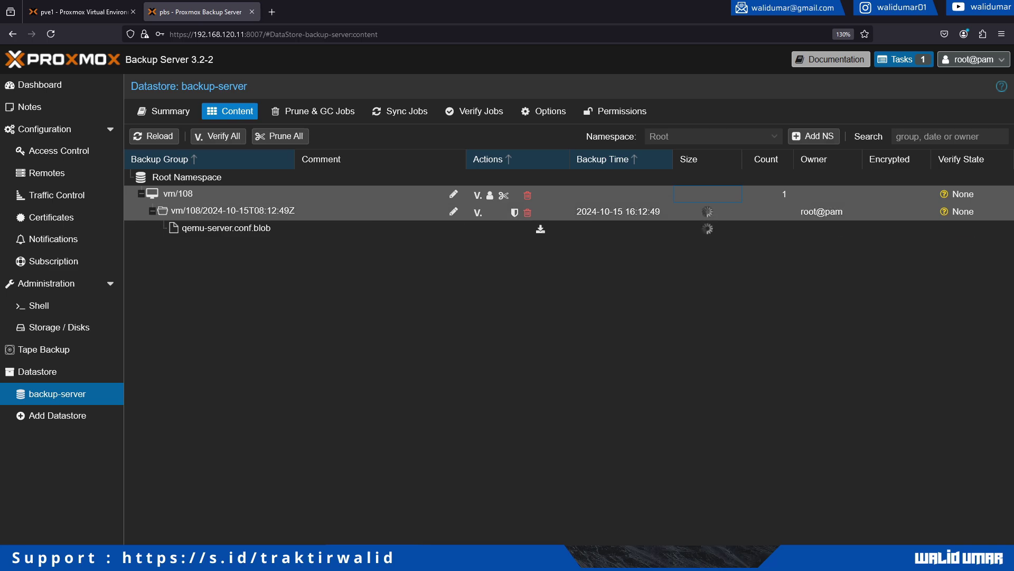
Check the VM 108 backup task's progress in Proxmox VE, then open the backup server dashboard.
click(79, 12)
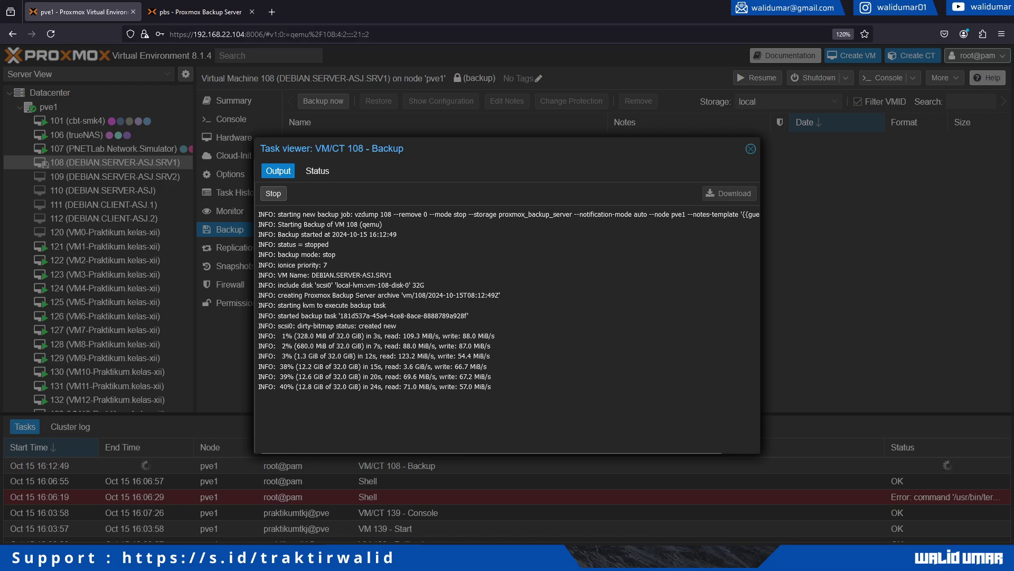
key(ctrl+Tab)
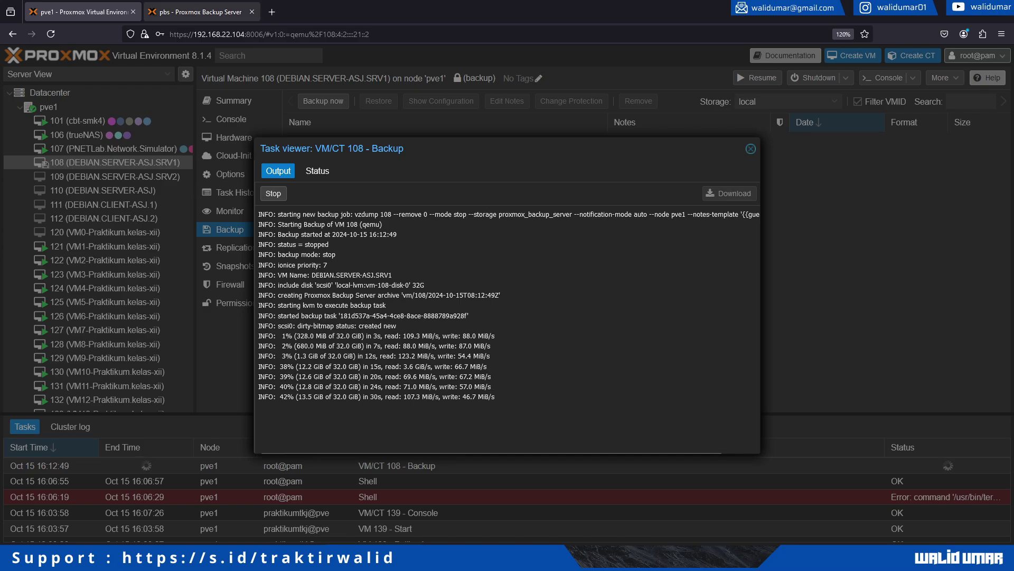
click(39, 84)
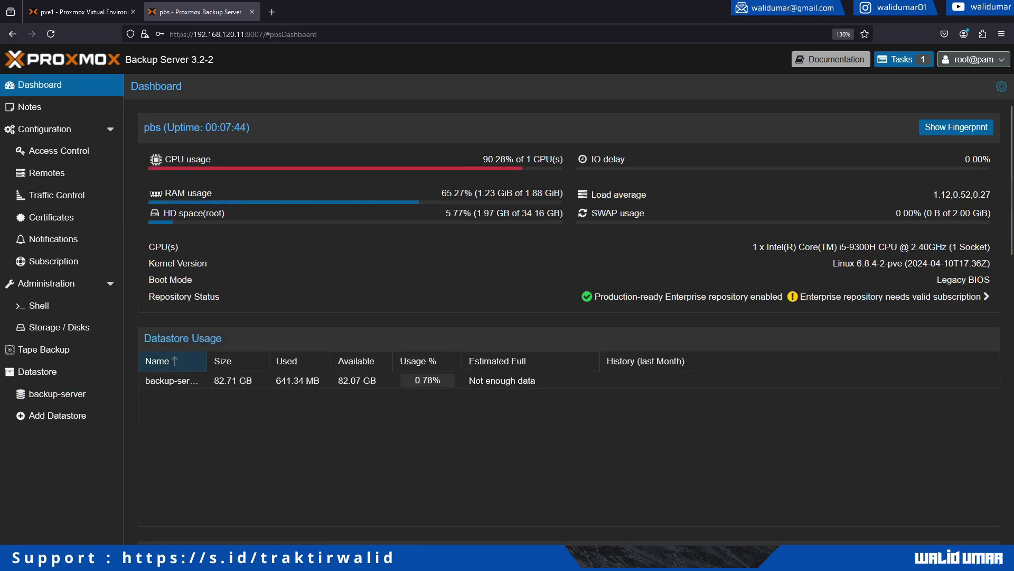
Browse the dashboard, then open Datastore > backup-server, now listing vm/108 at 745.14 MB.
scroll(569, 321, down, 15)
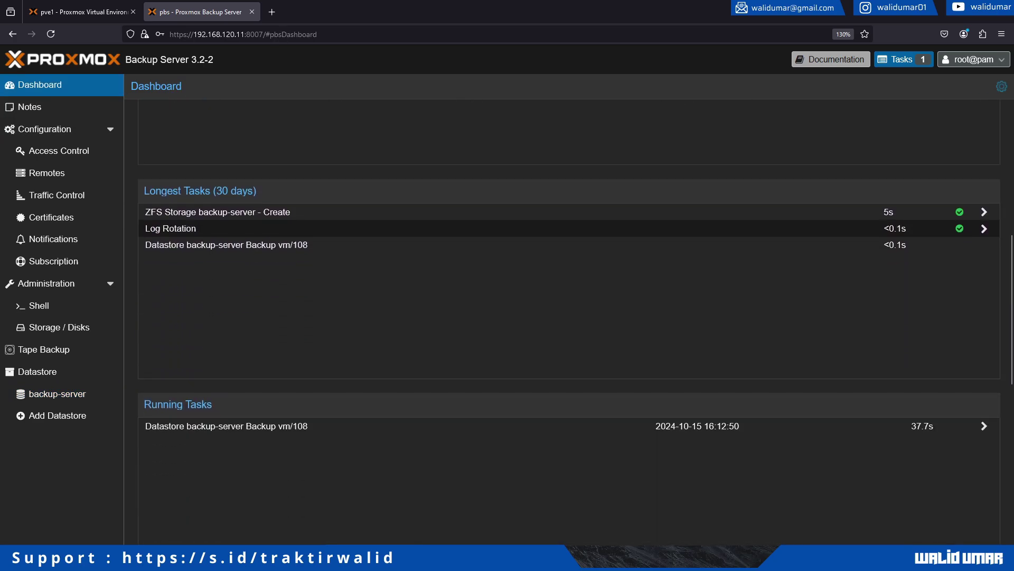
scroll(569, 322, down, 5)
scroll(569, 322, up, 20)
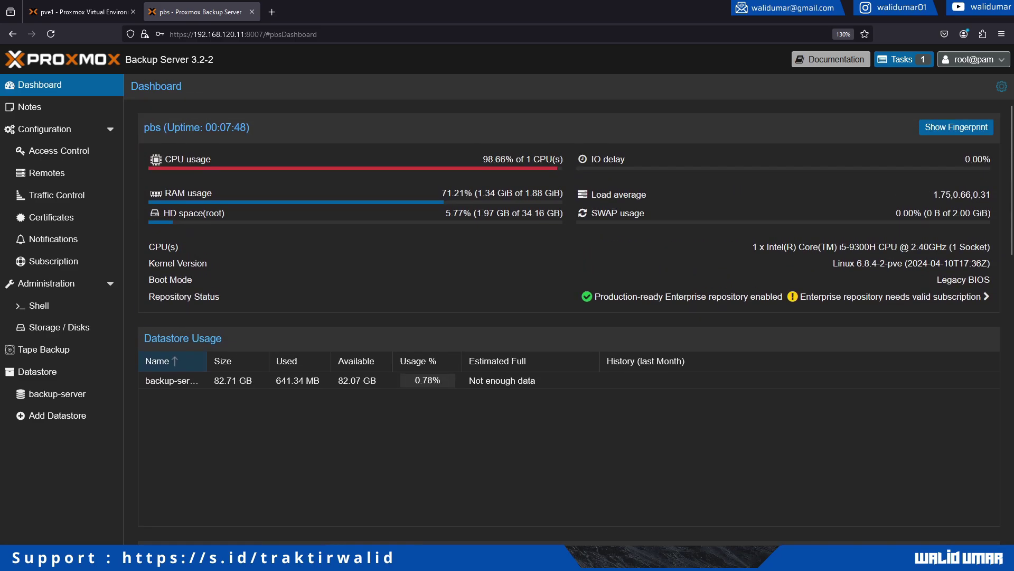
scroll(569, 322, down, 2)
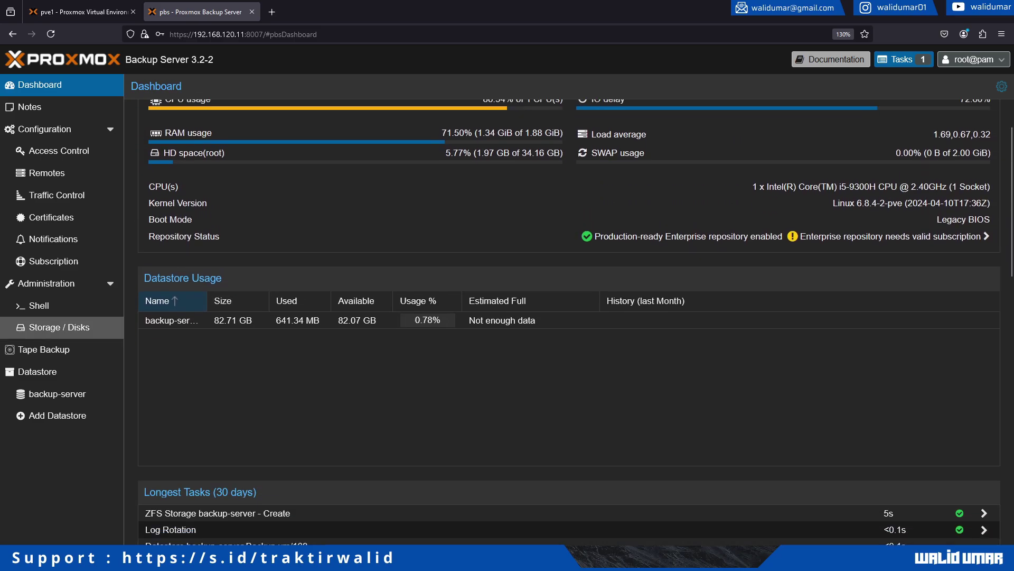
click(59, 327)
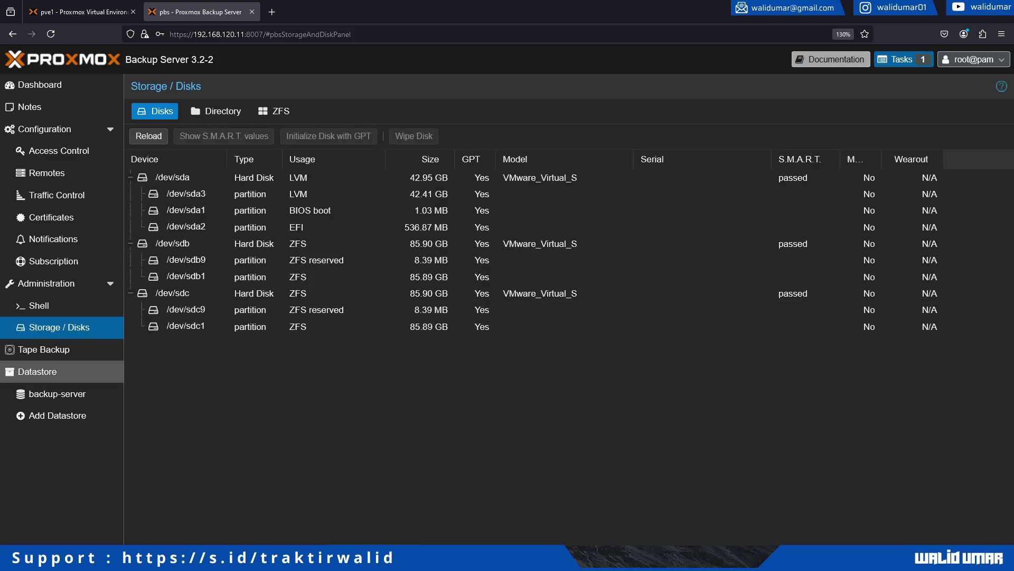
click(37, 371)
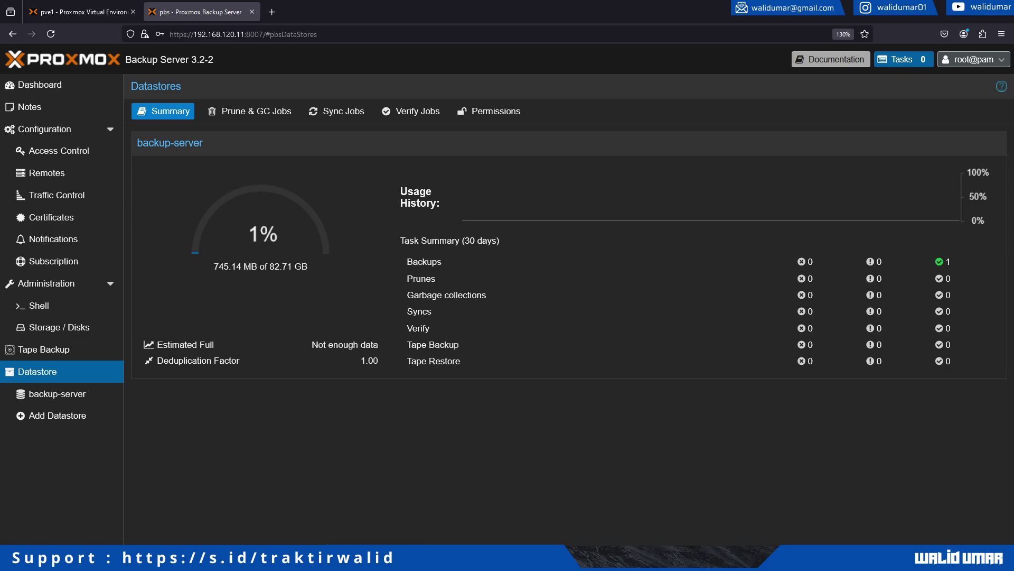
click(57, 393)
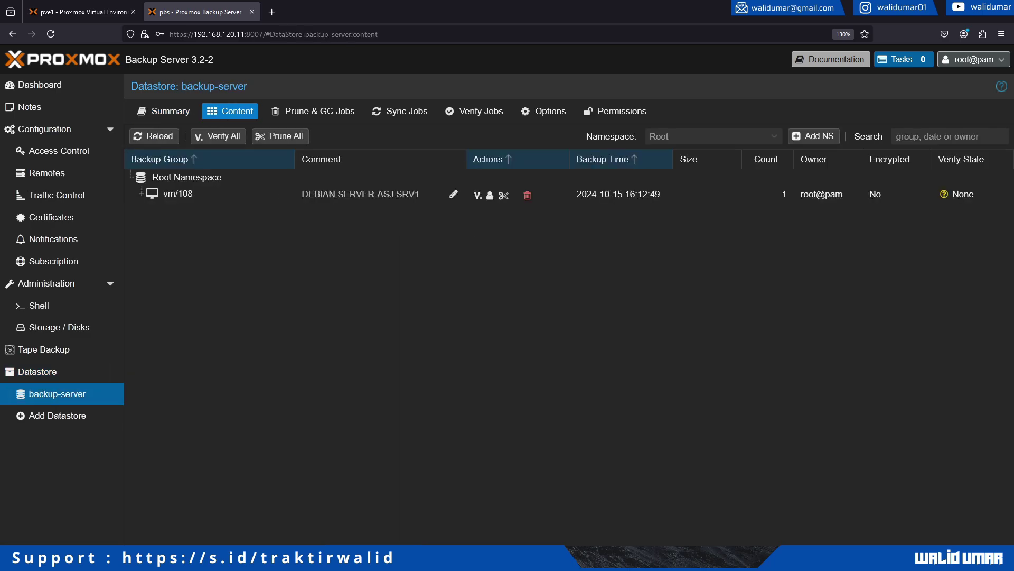
Expand the vm/108 snapshot and read the backup task log's final lines through TASK OK.
click(141, 194)
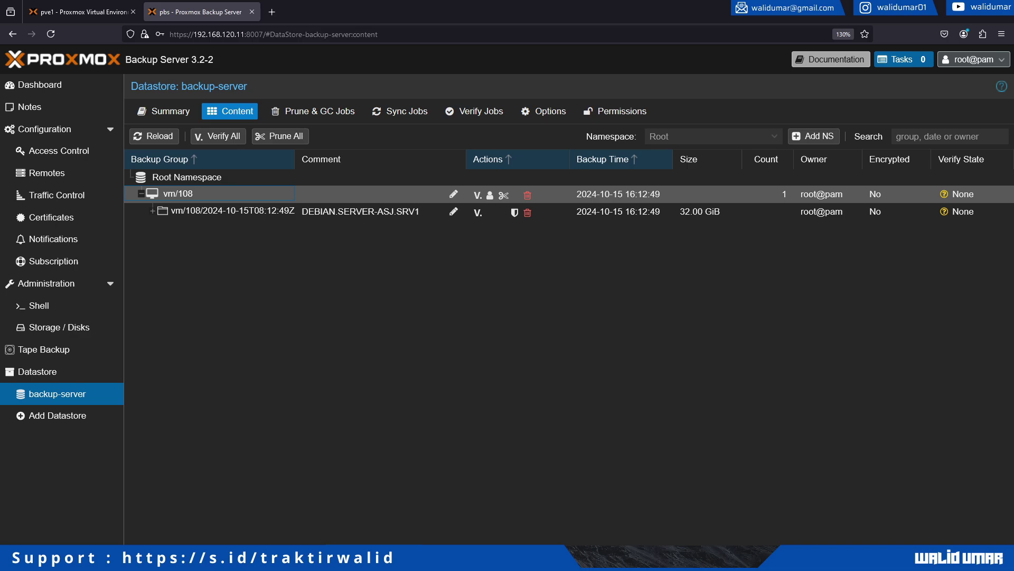
click(152, 211)
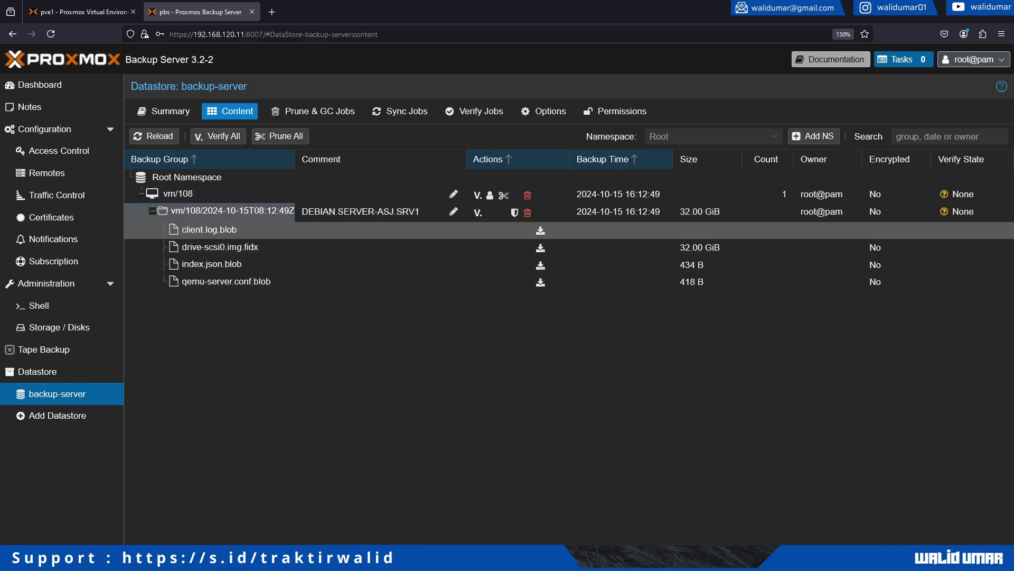
click(79, 12)
drag(294, 305, 316, 365)
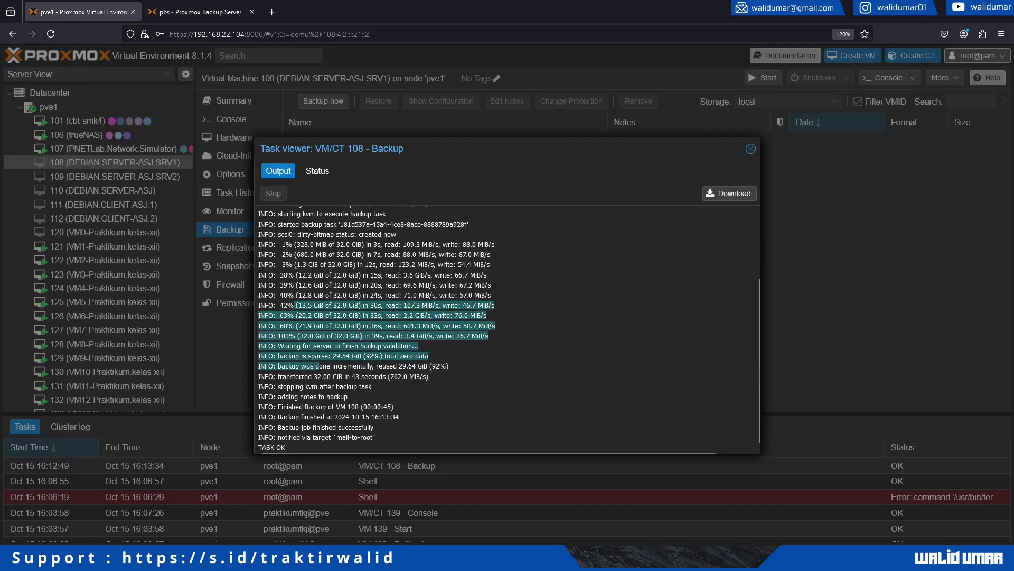
click(315, 365)
drag(258, 333, 288, 448)
click(288, 448)
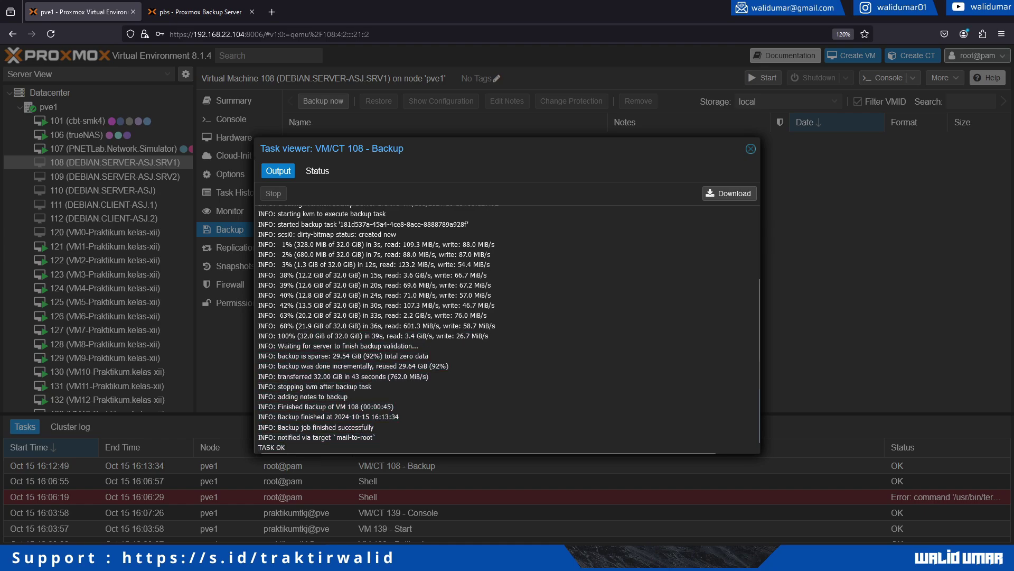
Inspect the snapshot's qemu-server.conf.blob and drive-scsi0.img.fidx files, then close the VM 108 backup log.
click(195, 12)
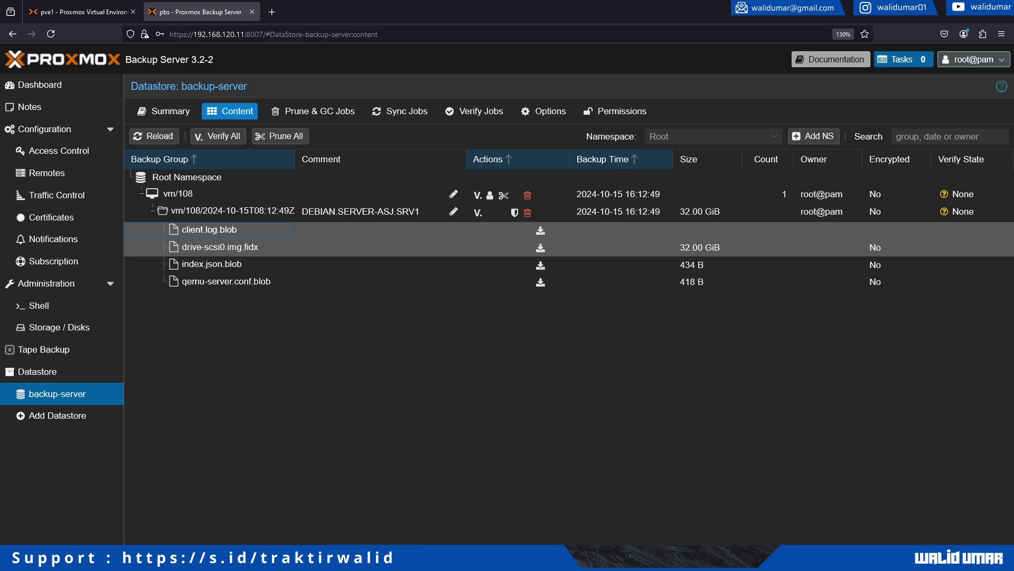
click(226, 281)
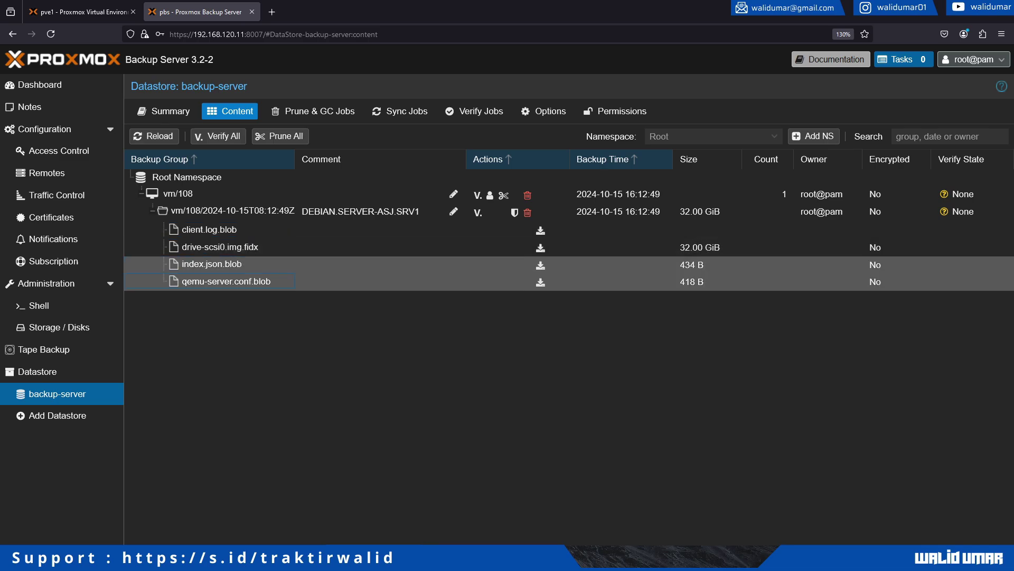
click(700, 247)
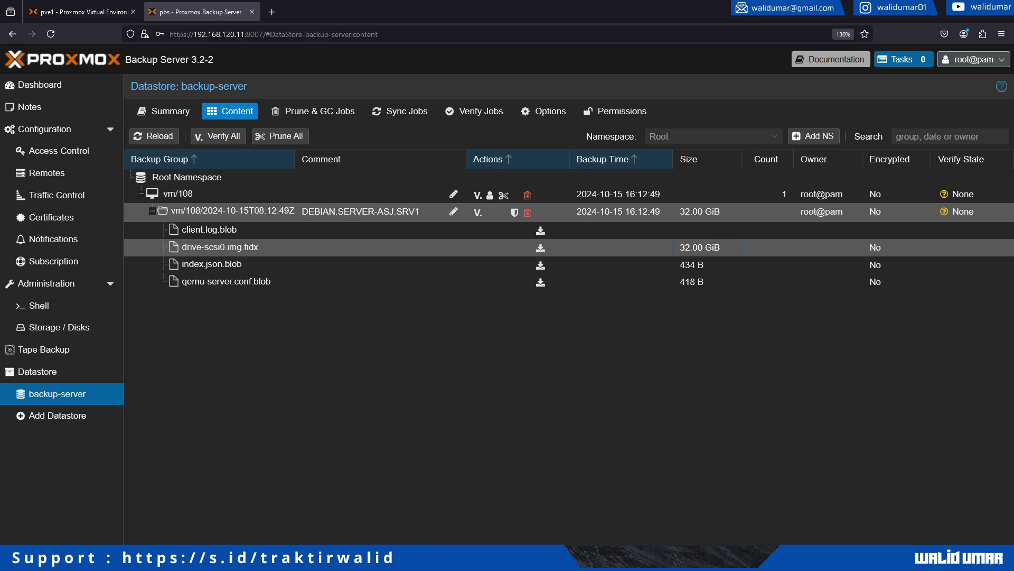
click(360, 212)
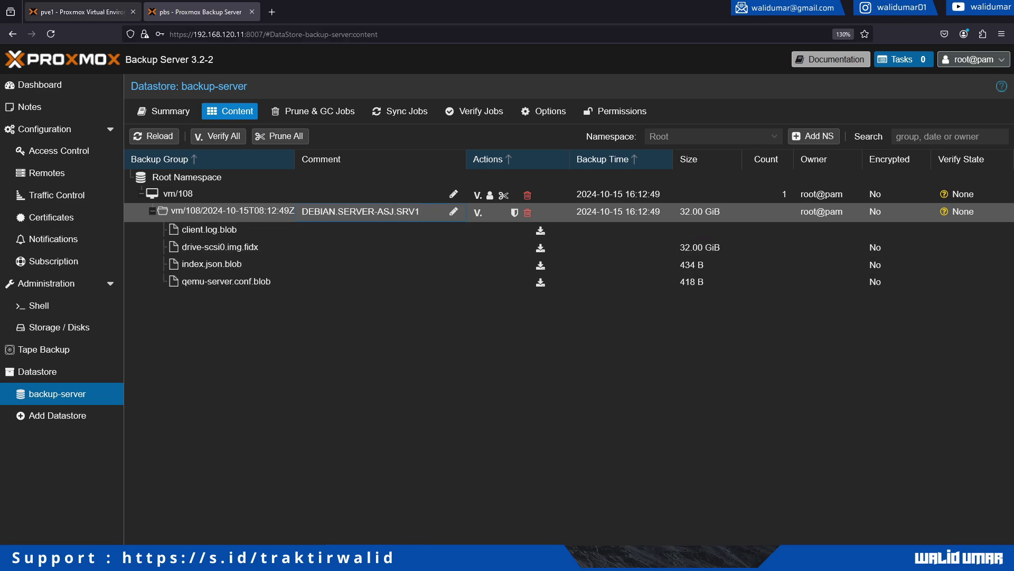
click(79, 11)
key(Escape)
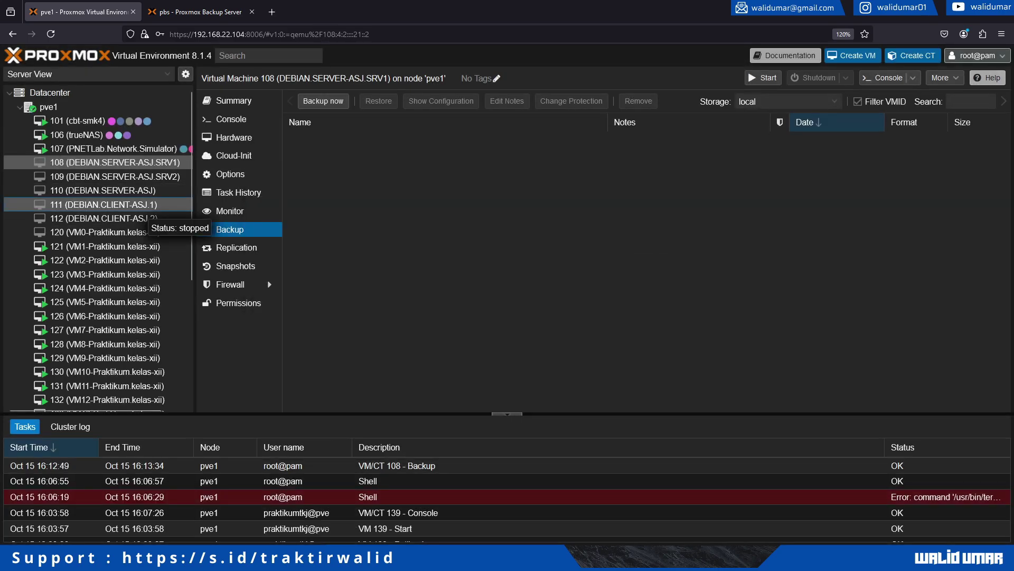
Back up VM 111 to proxmox_backup_server in Stop mode, leaving notification mode on Auto.
click(104, 205)
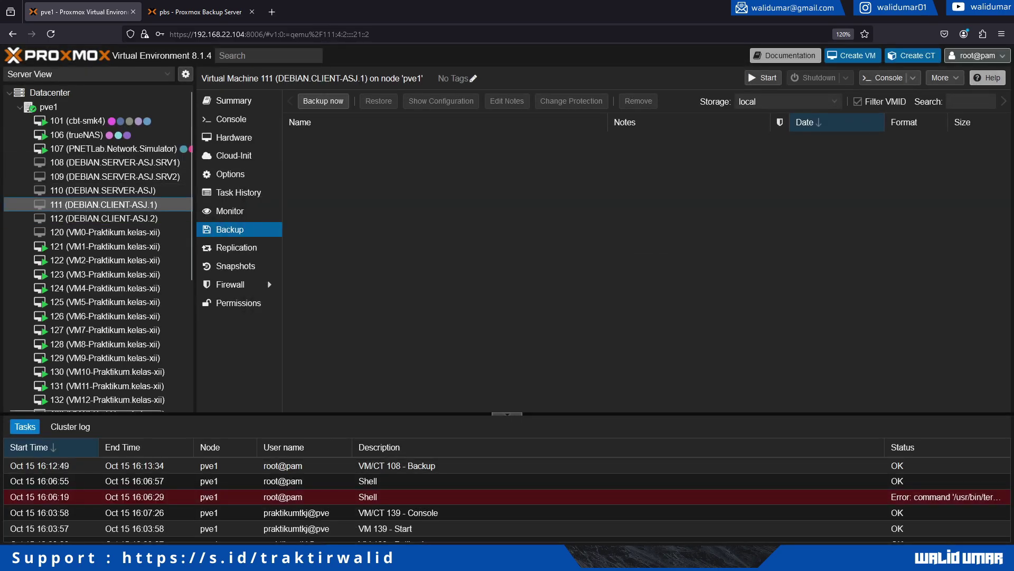
click(322, 101)
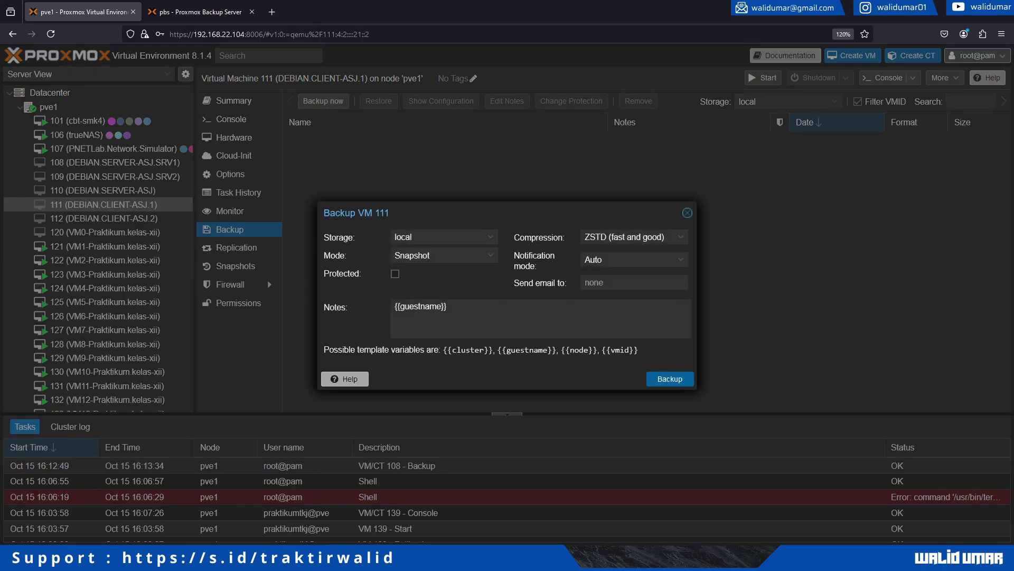
click(442, 237)
click(442, 288)
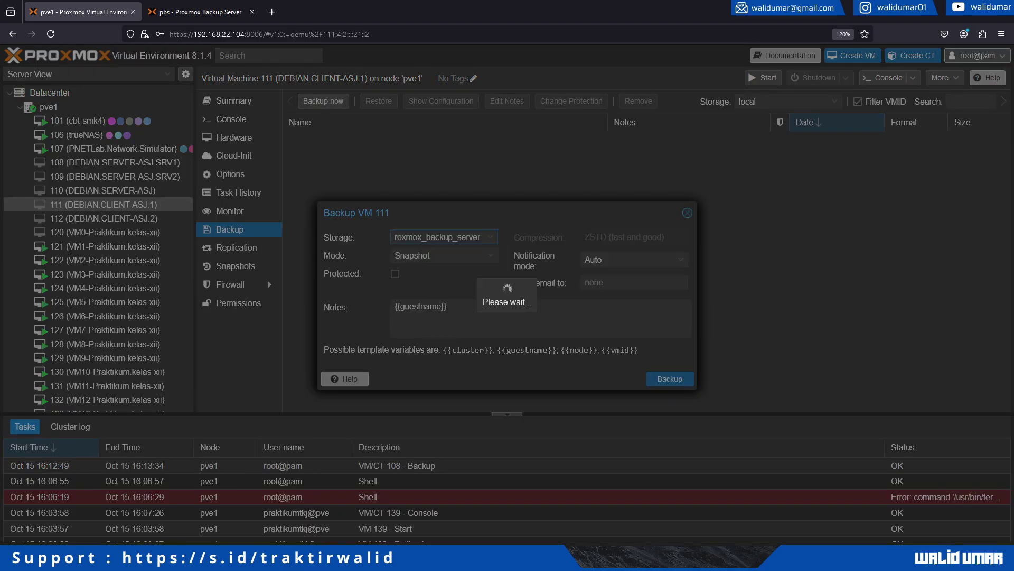
click(443, 255)
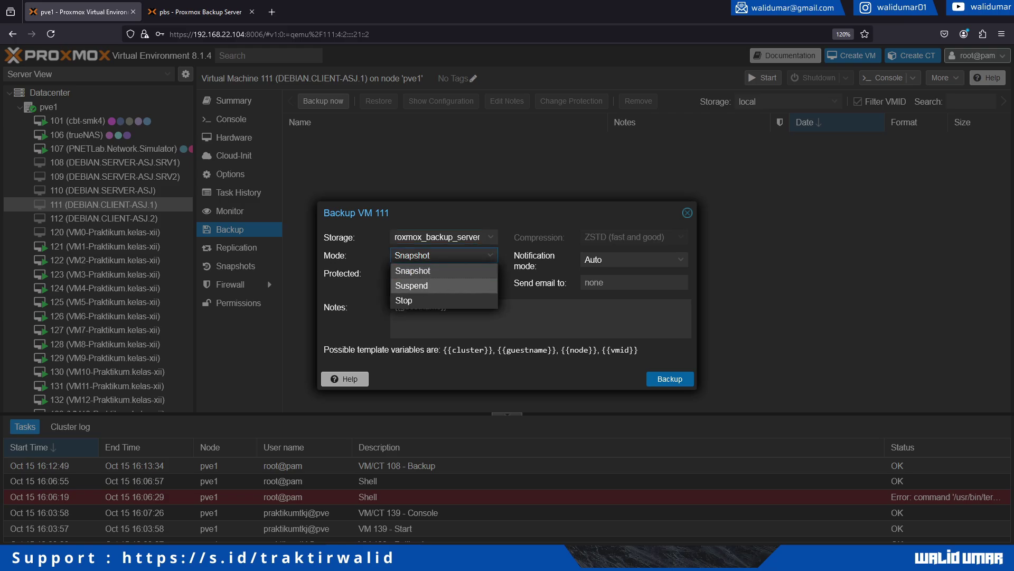
click(417, 296)
click(634, 259)
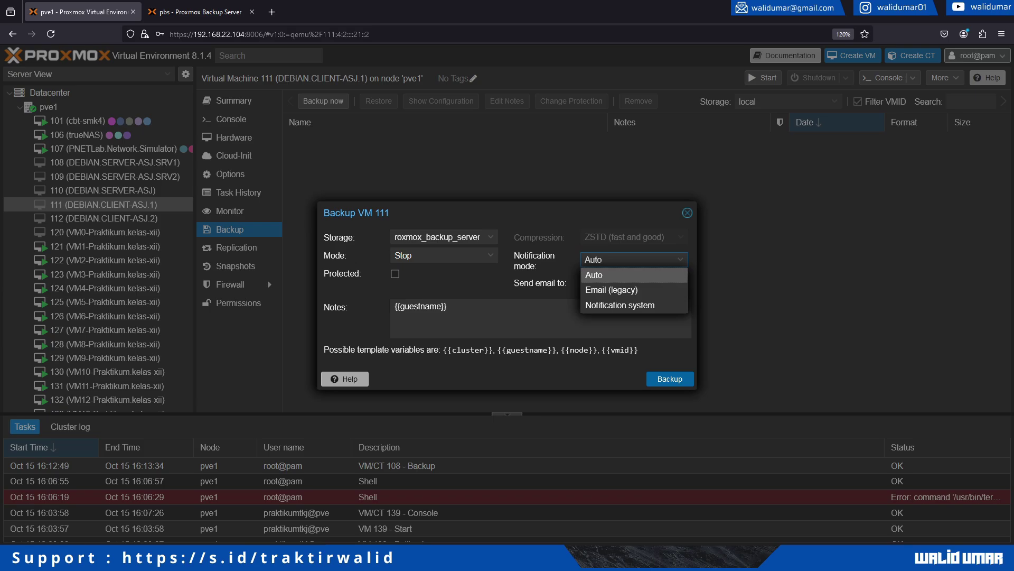
key(Escape)
click(669, 378)
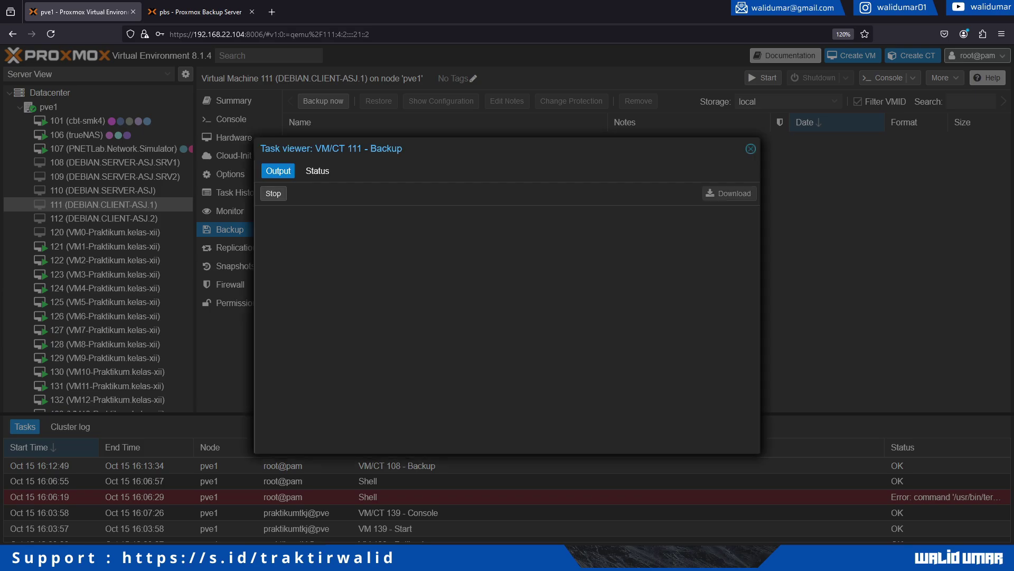
Reload the backup-server datastore to confirm the new vm/111 snapshot, then return to the VM 111 log.
click(198, 12)
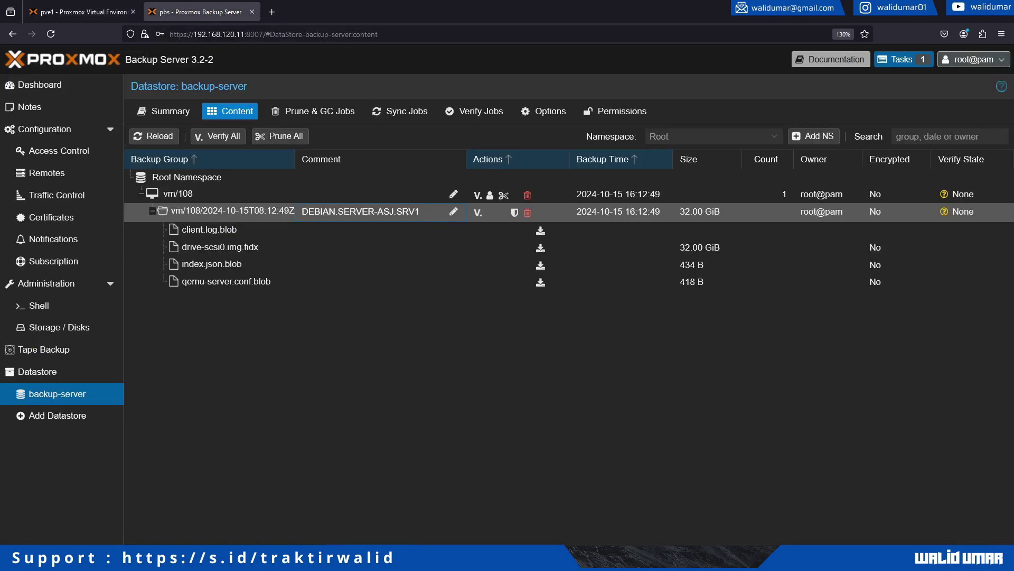
click(154, 135)
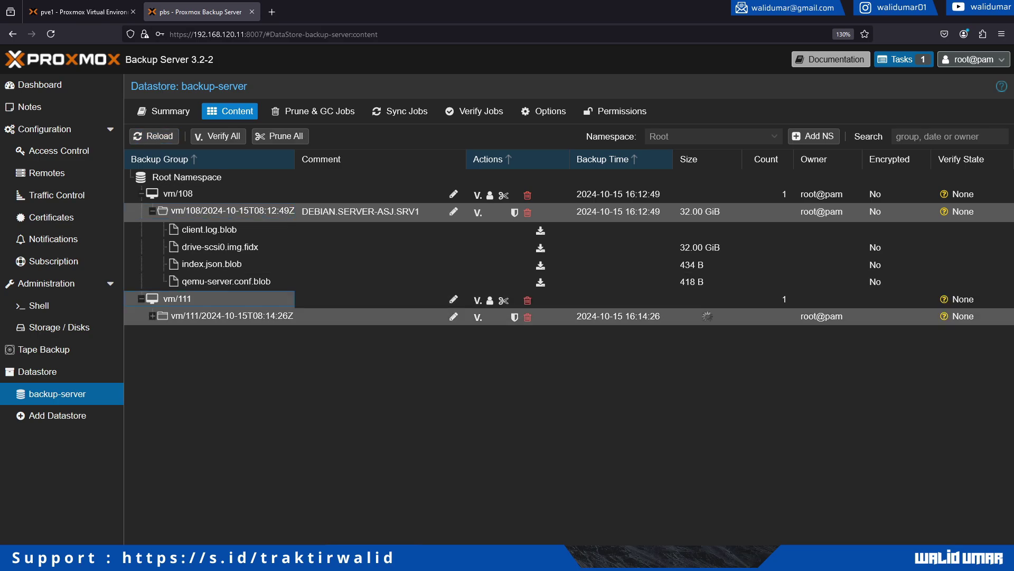
double_click(227, 316)
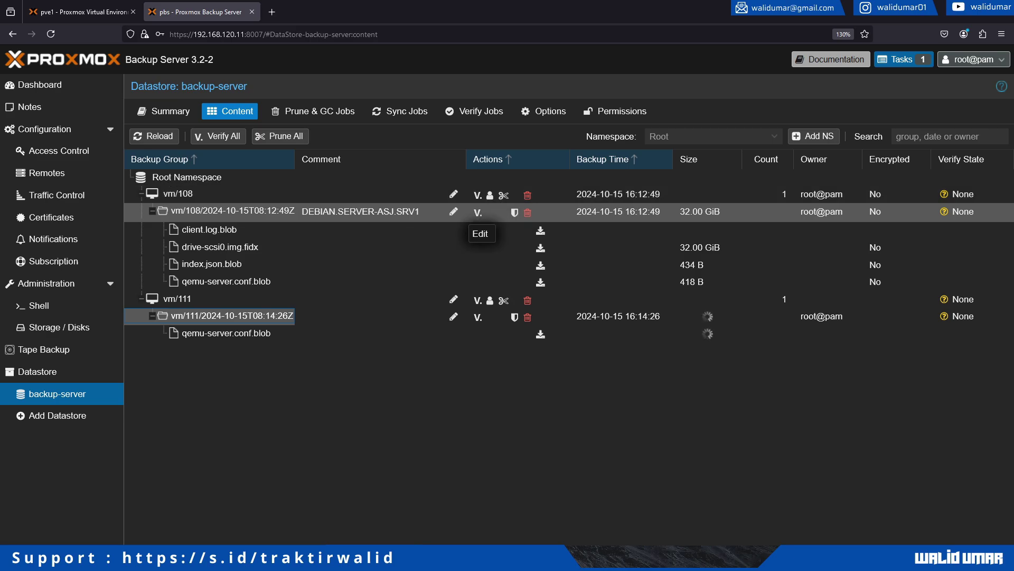
click(381, 315)
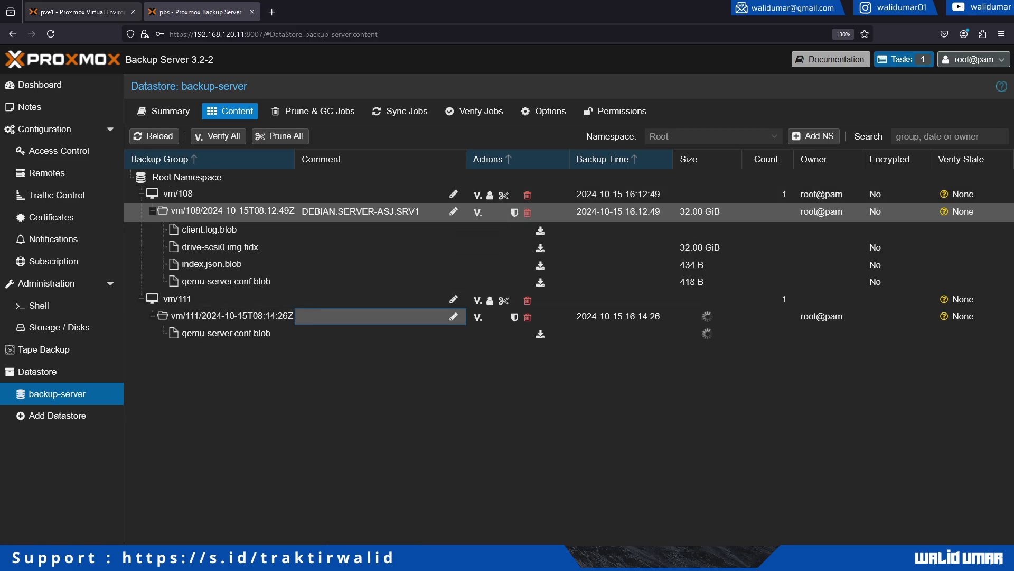
key(ctrl+Page_Up)
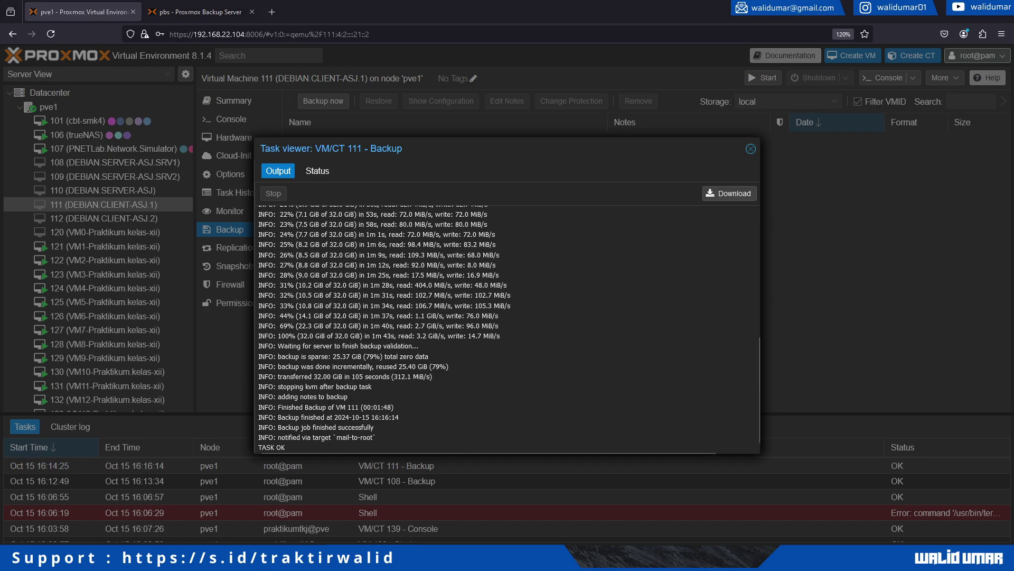
Review VM 111's completion lines, check the vm/111 group in the datastore, then close the backup log.
drag(258, 356, 374, 427)
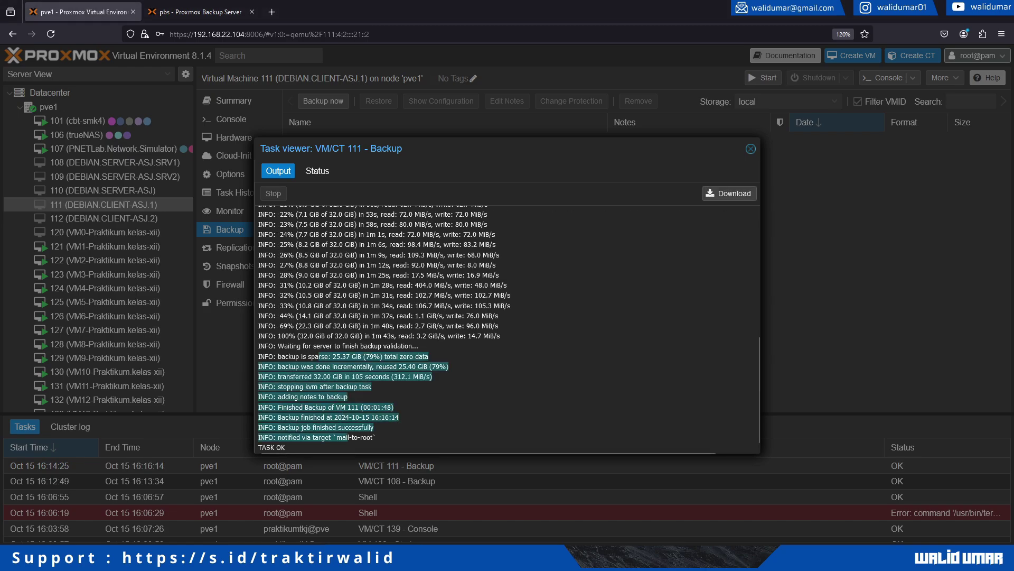
click(195, 12)
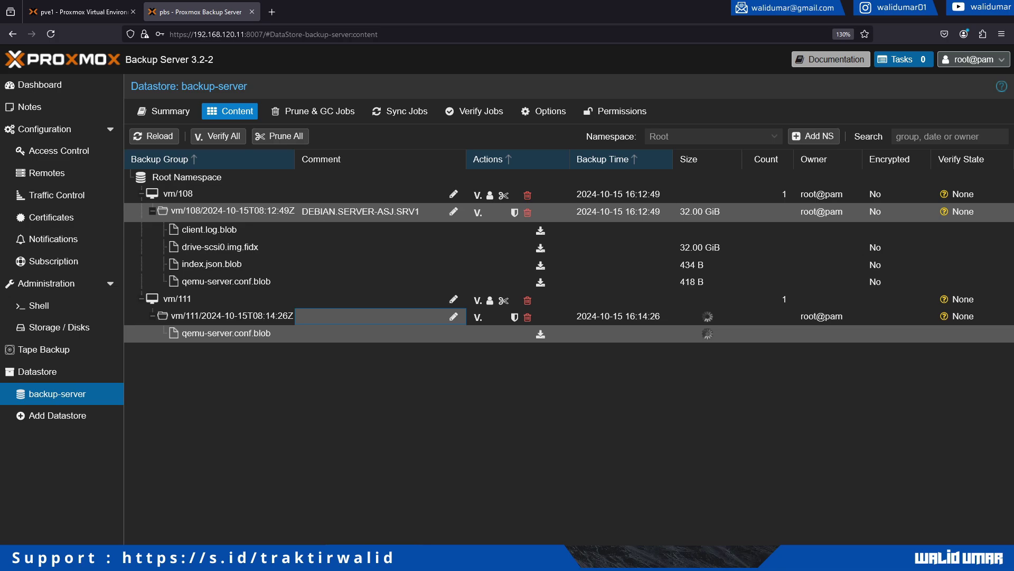
click(211, 299)
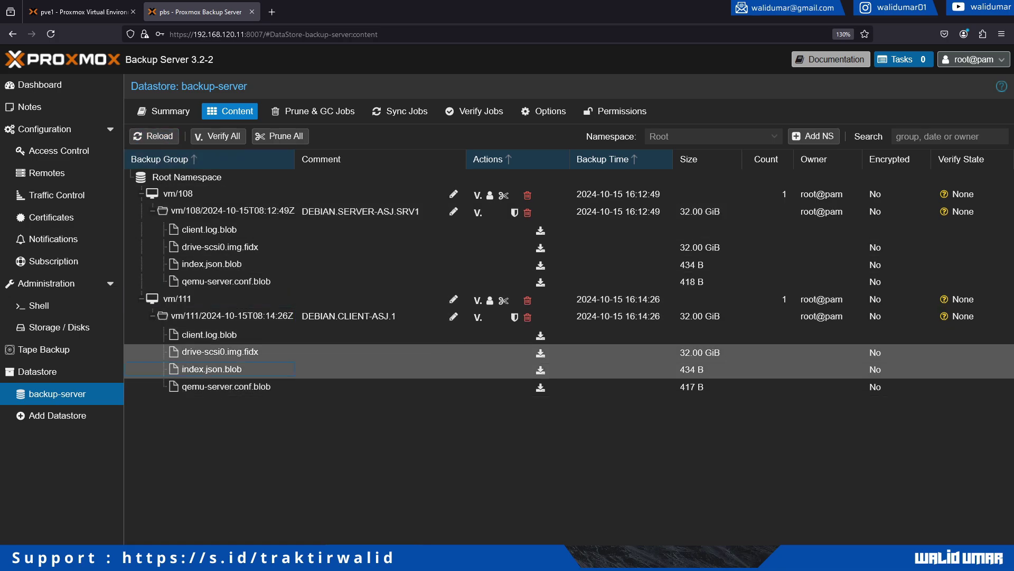
right_click(221, 294)
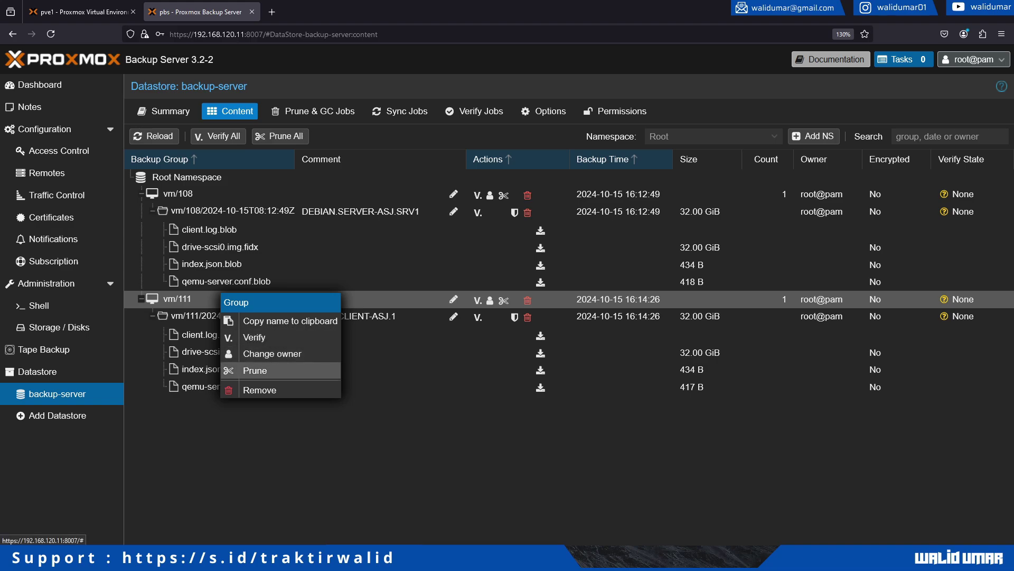
click(280, 320)
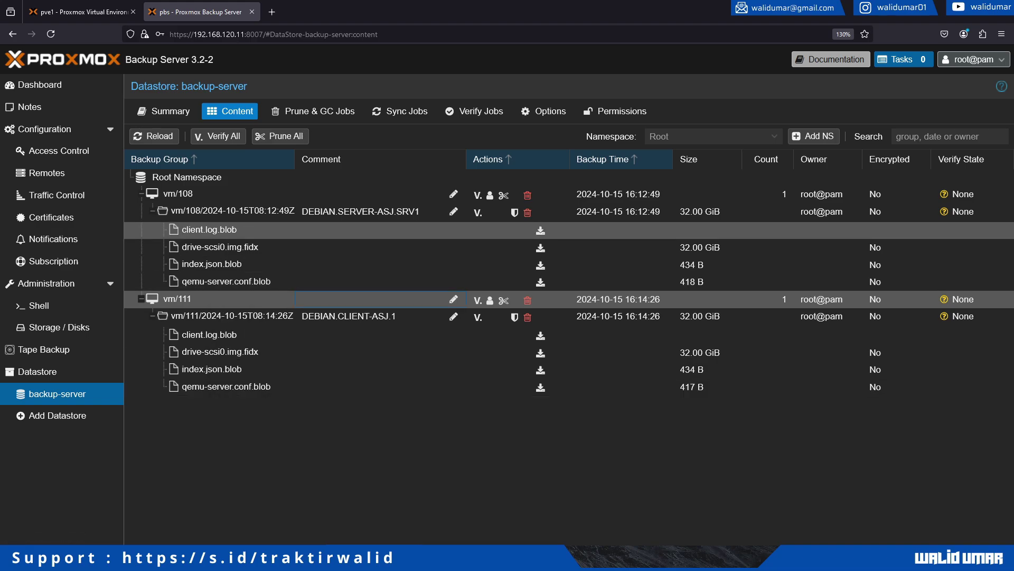
key(ctrl+Page_Up)
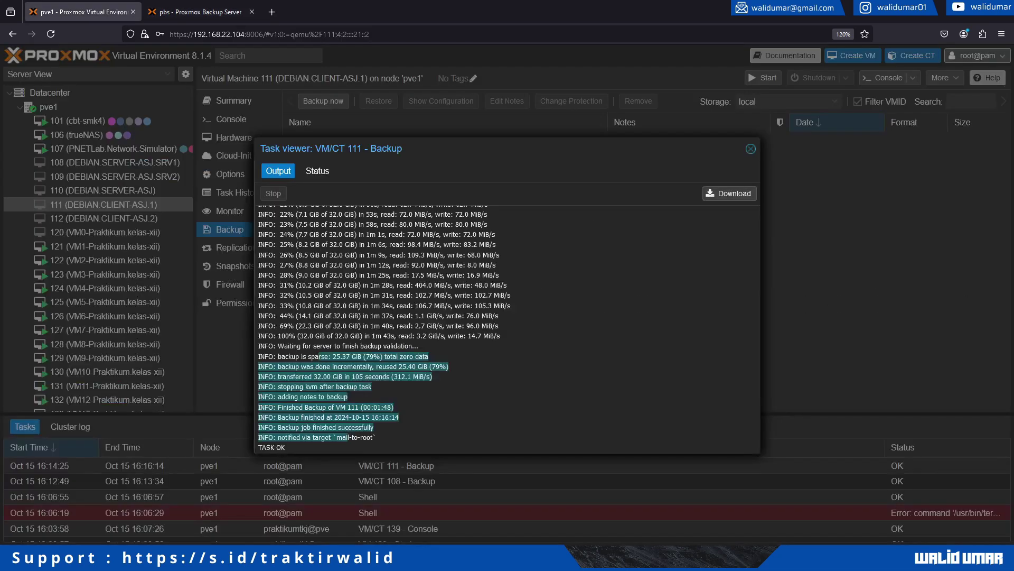
click(751, 148)
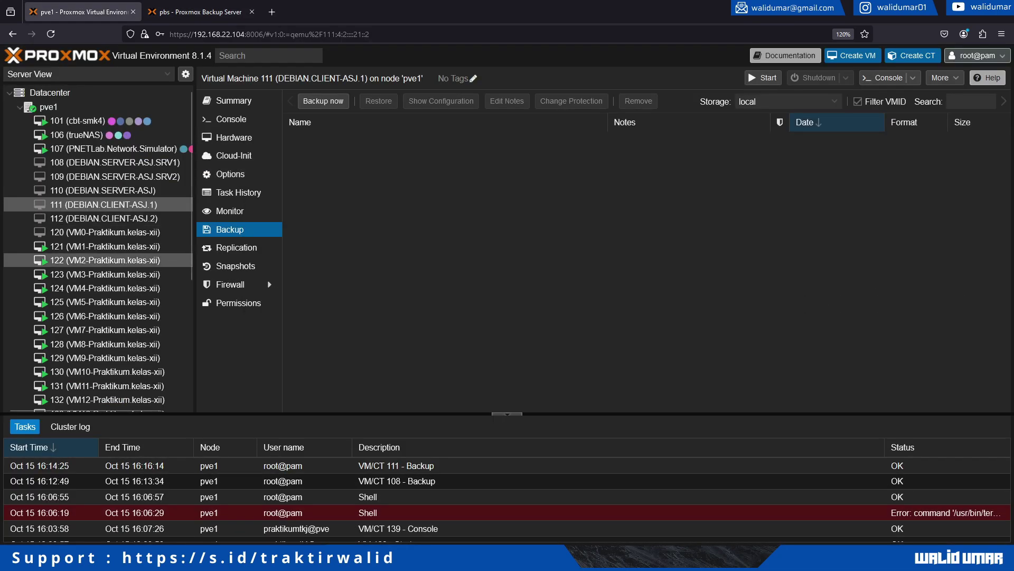
List the backups on proxmox_backup_server storage, showing both vm/111 and vm/108.
scroll(95, 333, down, 5)
click(111, 391)
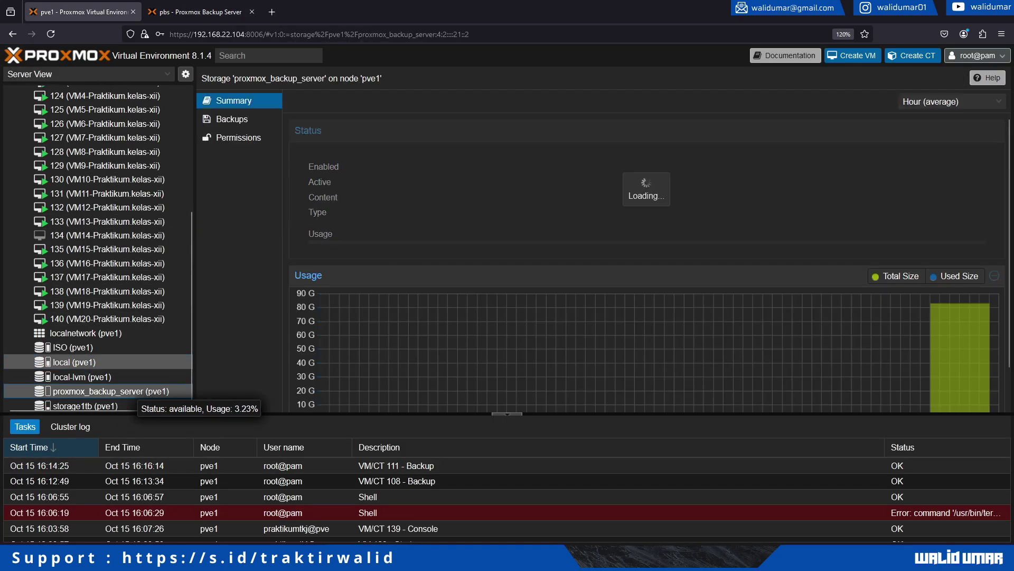
click(237, 119)
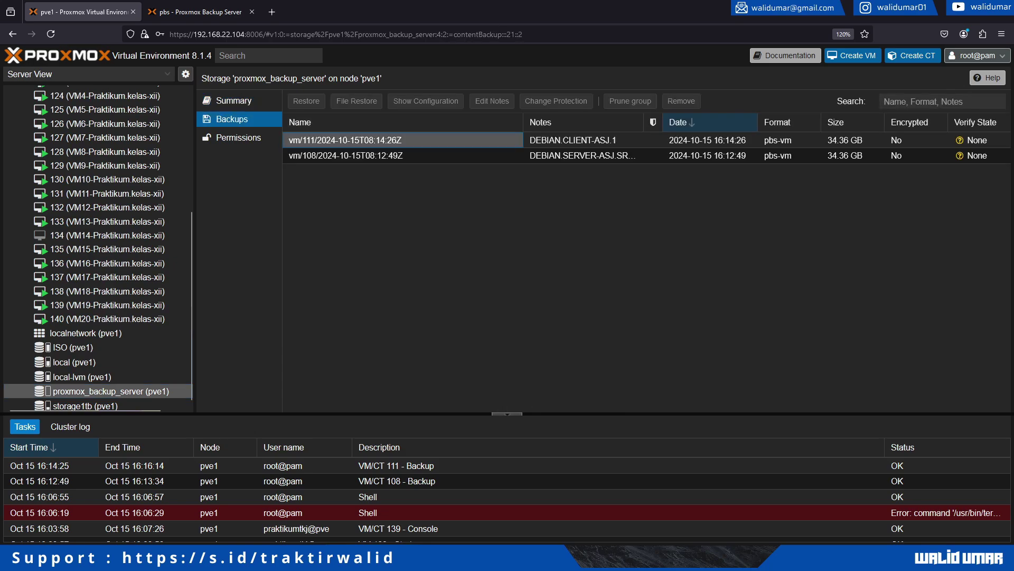
click(370, 140)
Select VM 109 (DEBIAN.SERVER-ASJ.SRV2) and bring up its removal options.
scroll(124, 214, up, 6)
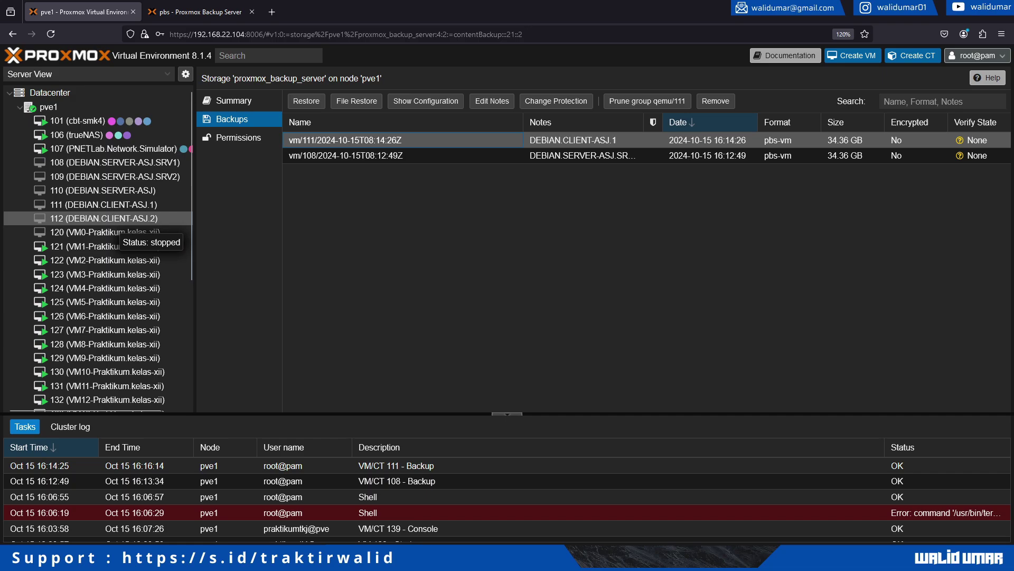
click(116, 177)
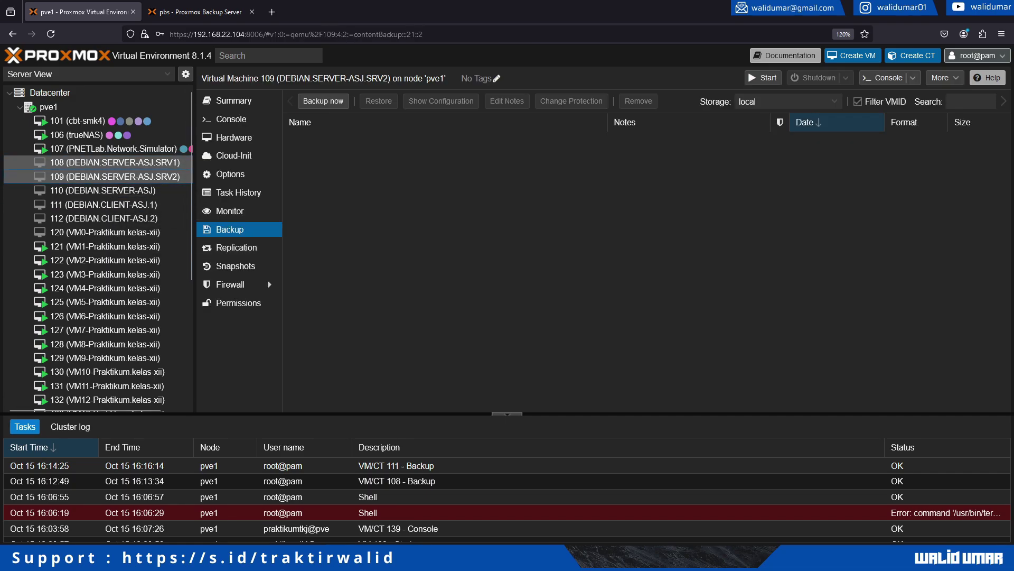
right_click(138, 176)
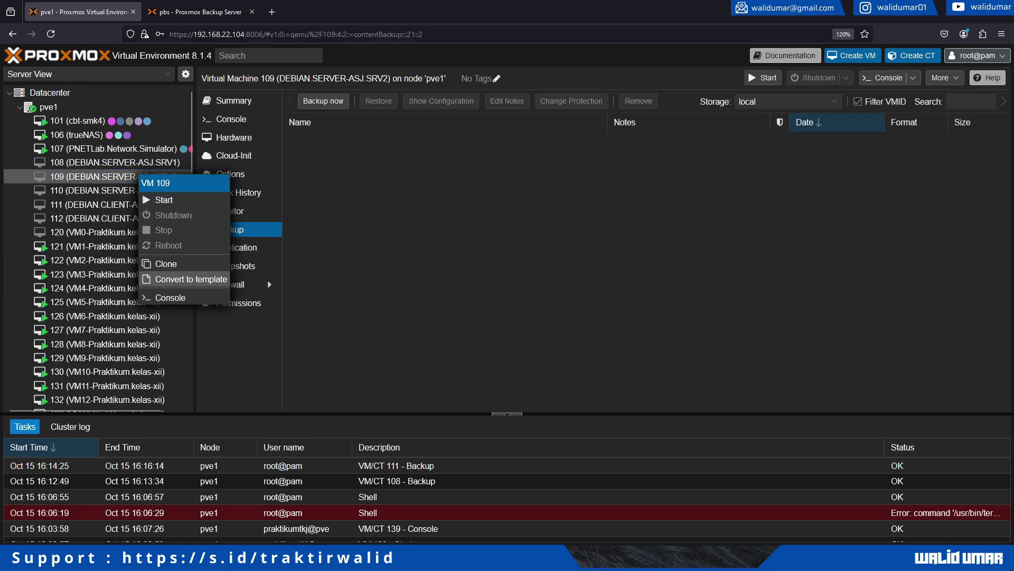
click(942, 78)
Destroy VM 109, confirming ID 109 with purge and unreferenced-disk removal enabled.
click(954, 139)
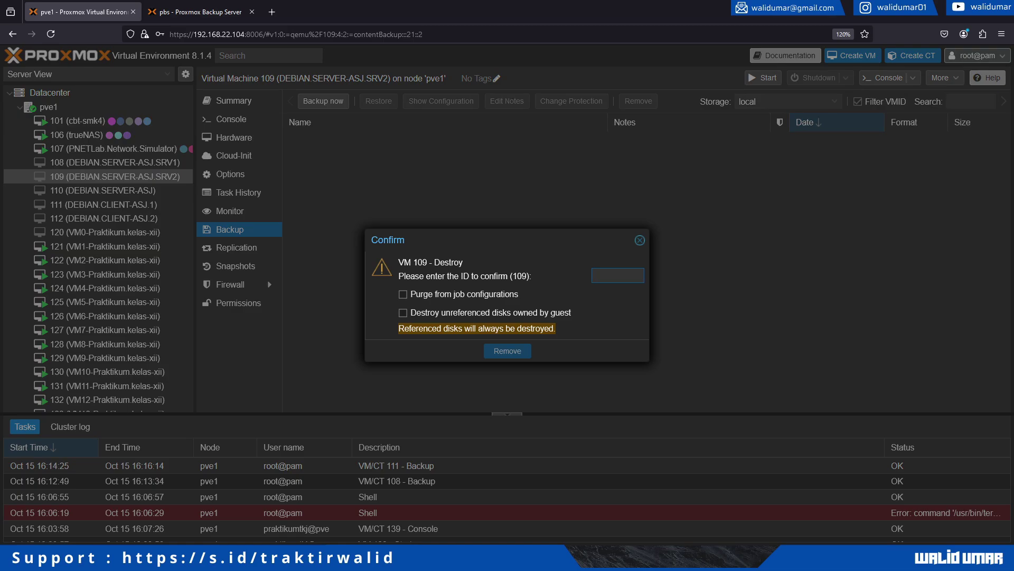
text(109)
key(Tab)
key(space)
key(Tab)
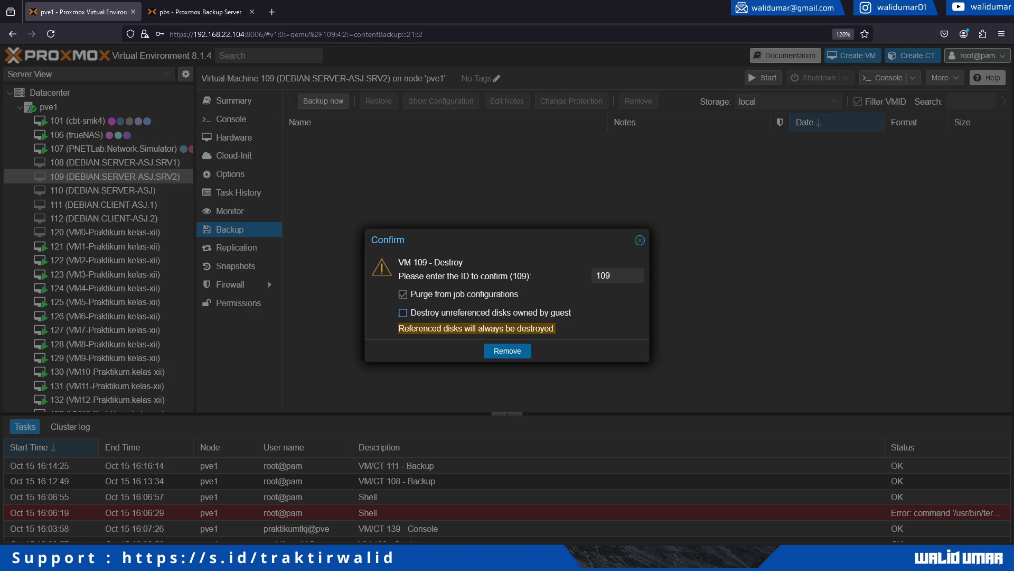
key(Tab)
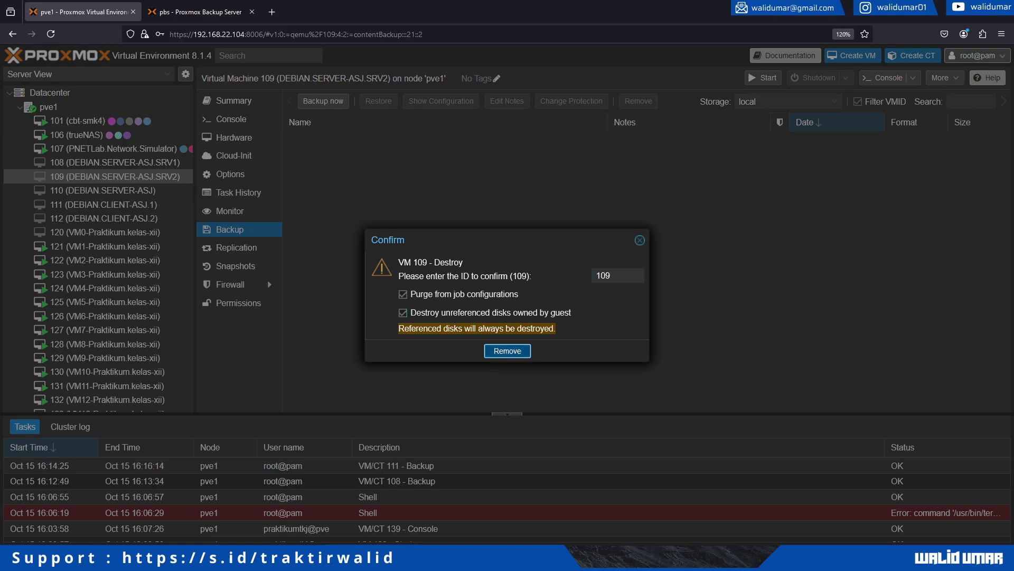
key(Return)
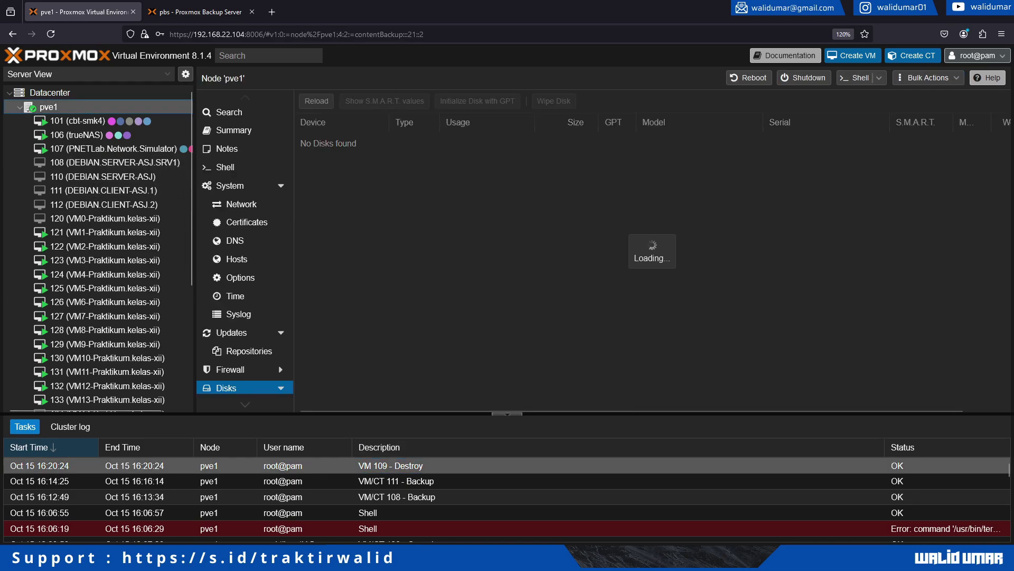
Reopen the proxmox_backup_server backup list, which still holds both backups.
scroll(106, 230, down, 6)
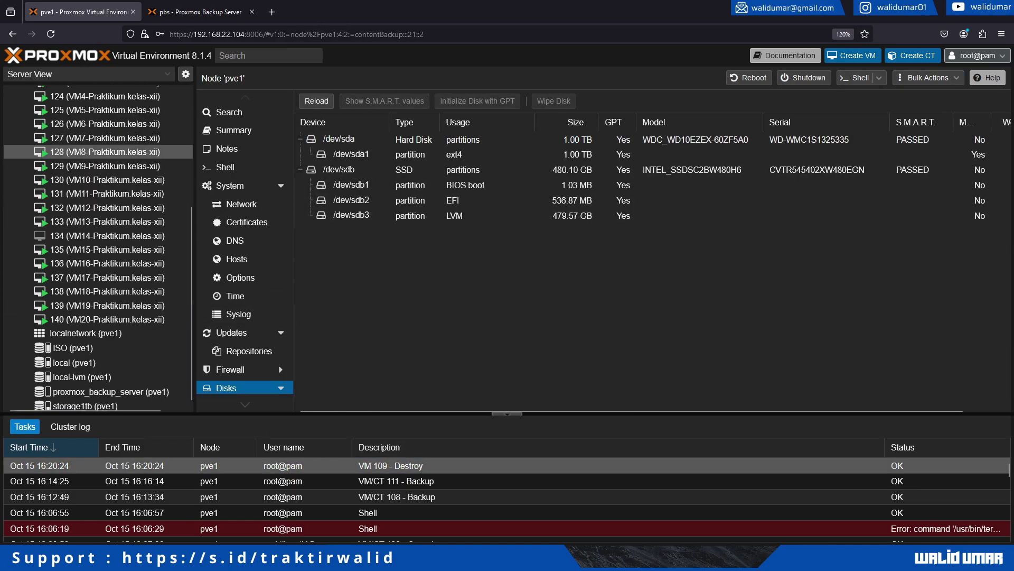
click(116, 392)
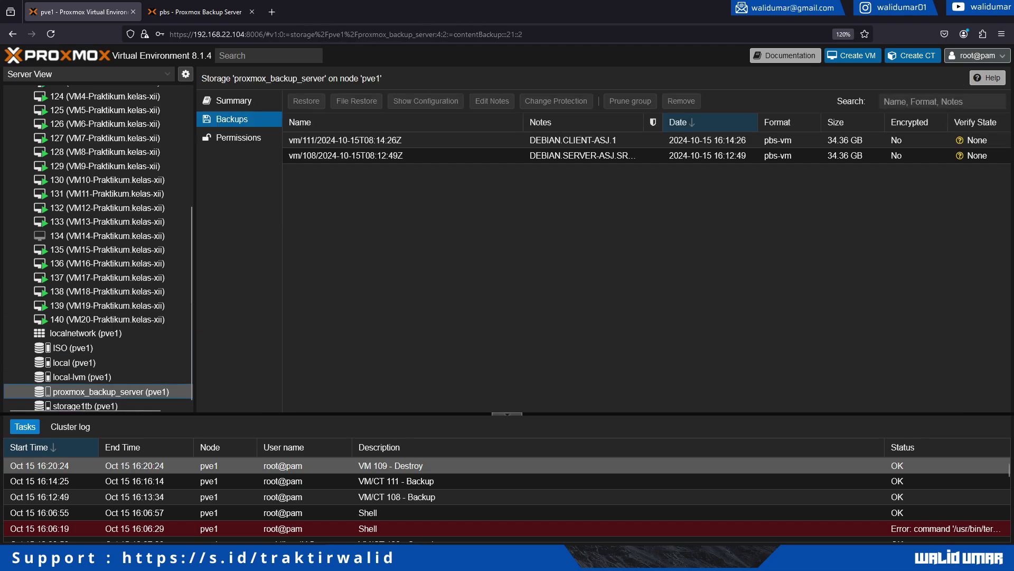
scroll(148, 285, up, 5)
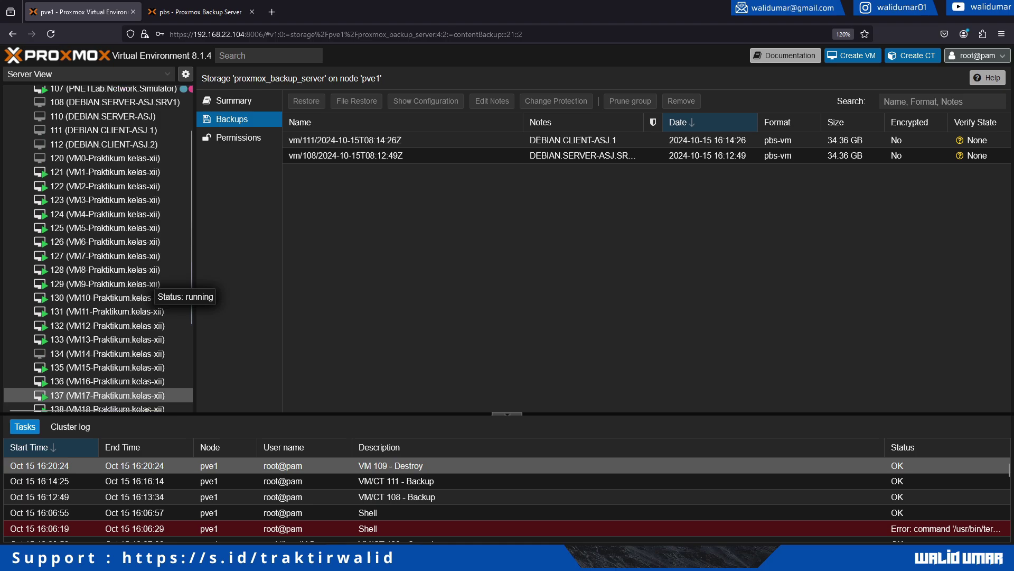
Widen the Notes column, select the vm/108 DEBIAN.SERVER-ASJ.SRV1 backup and open its Restore dialog.
click(106, 162)
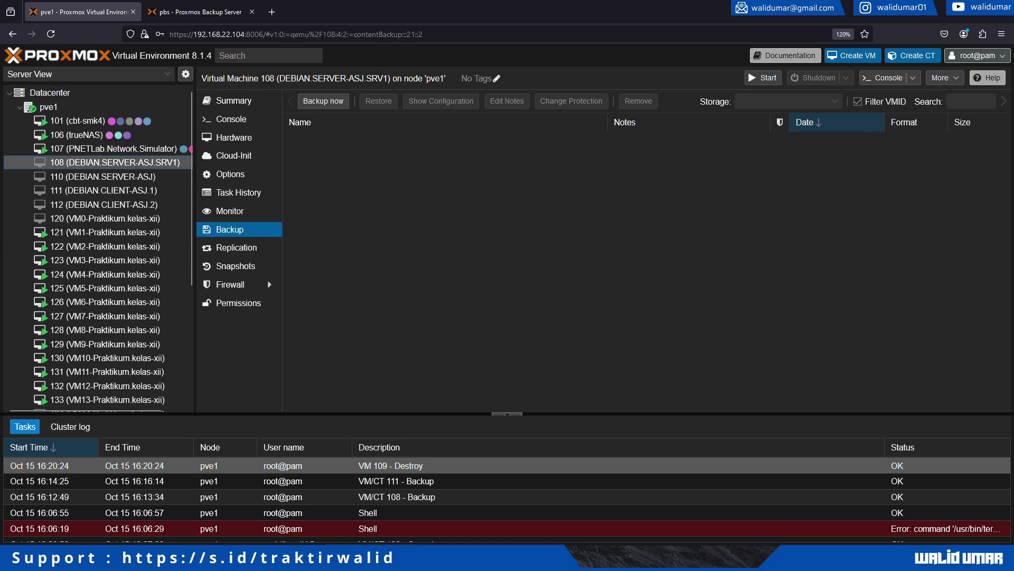
scroll(95, 264, down, 5)
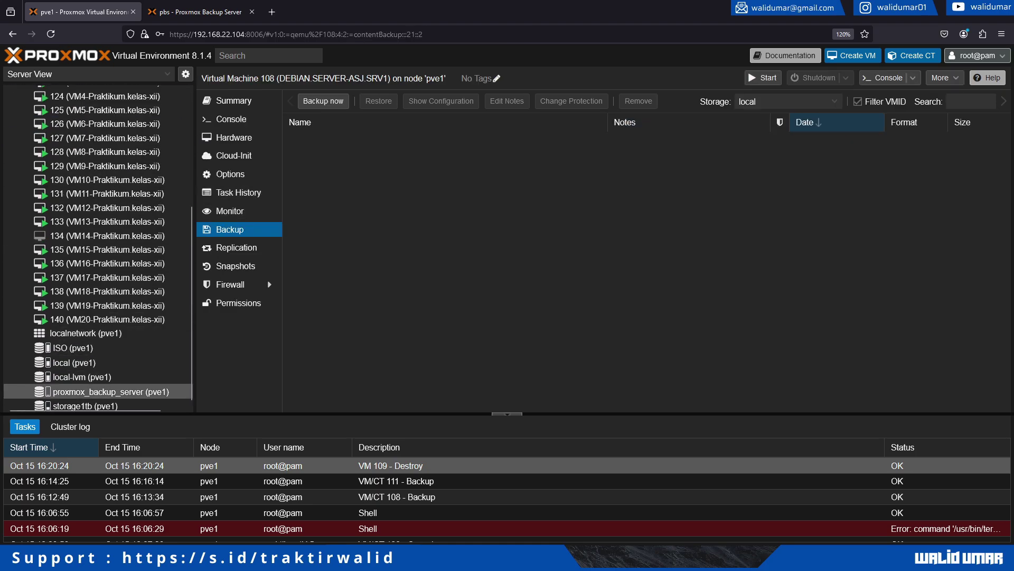
click(106, 391)
click(345, 140)
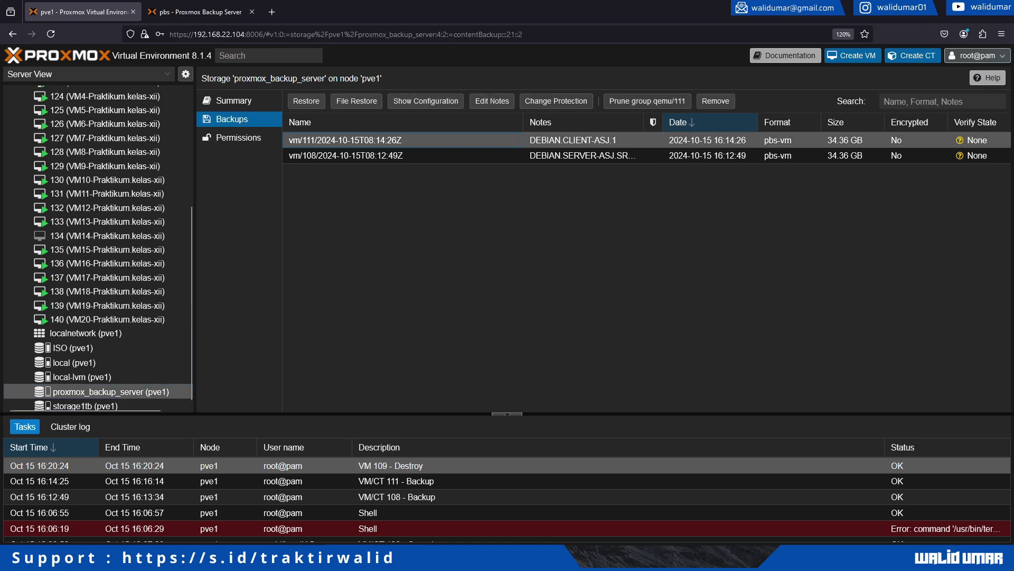
scroll(105, 190, up, 5)
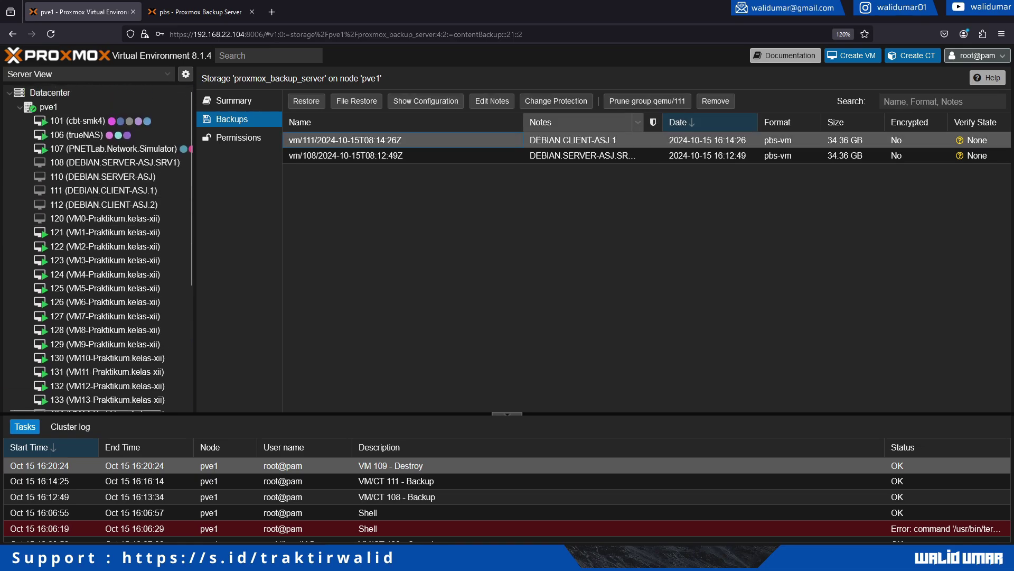
drag(523, 122, 461, 122)
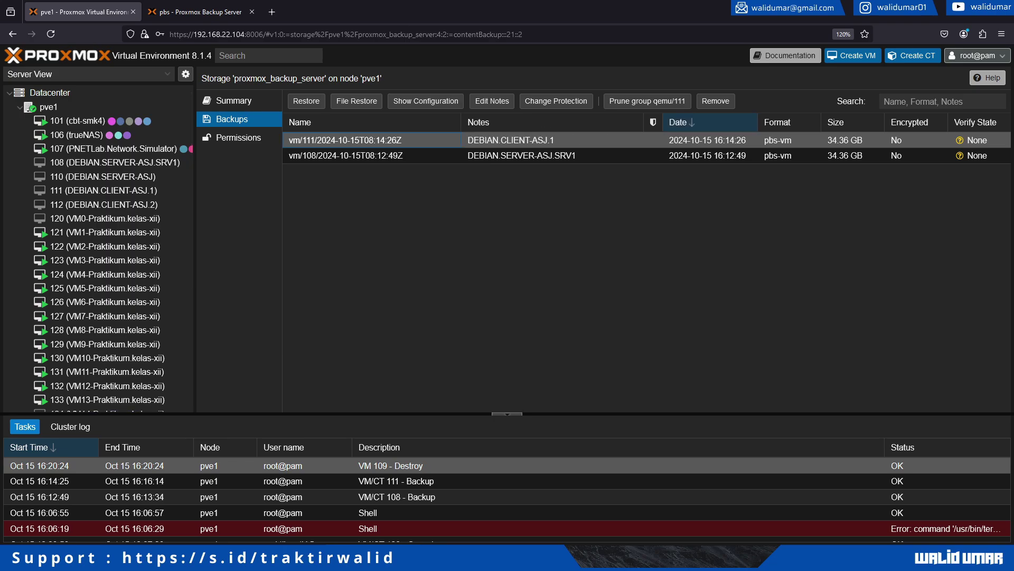
click(521, 155)
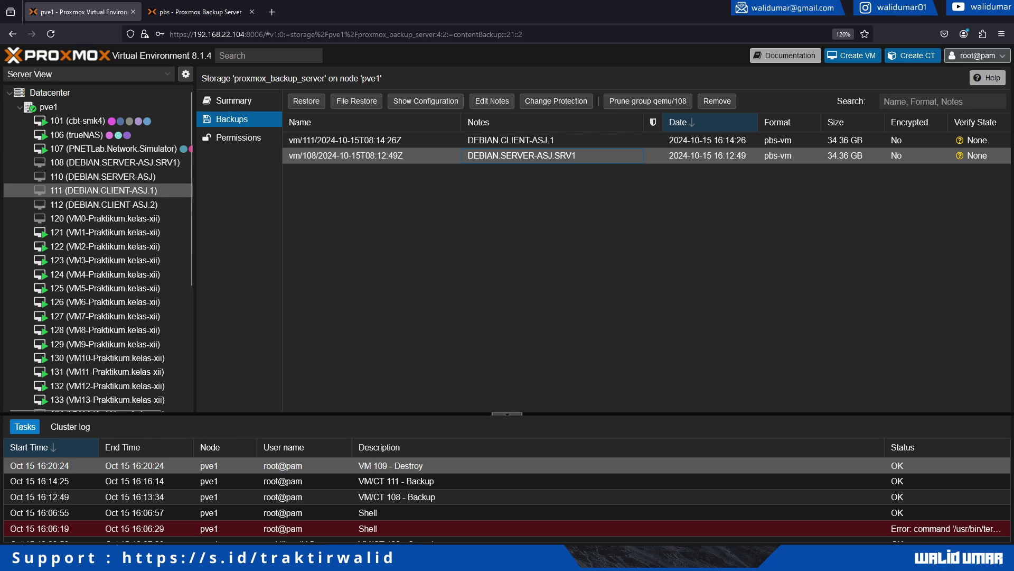
click(552, 140)
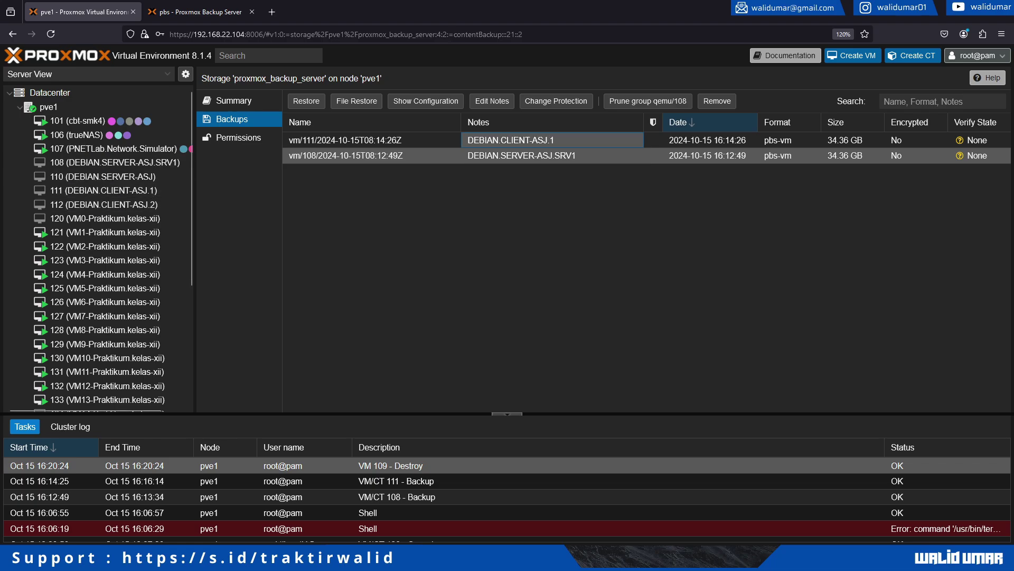
click(522, 155)
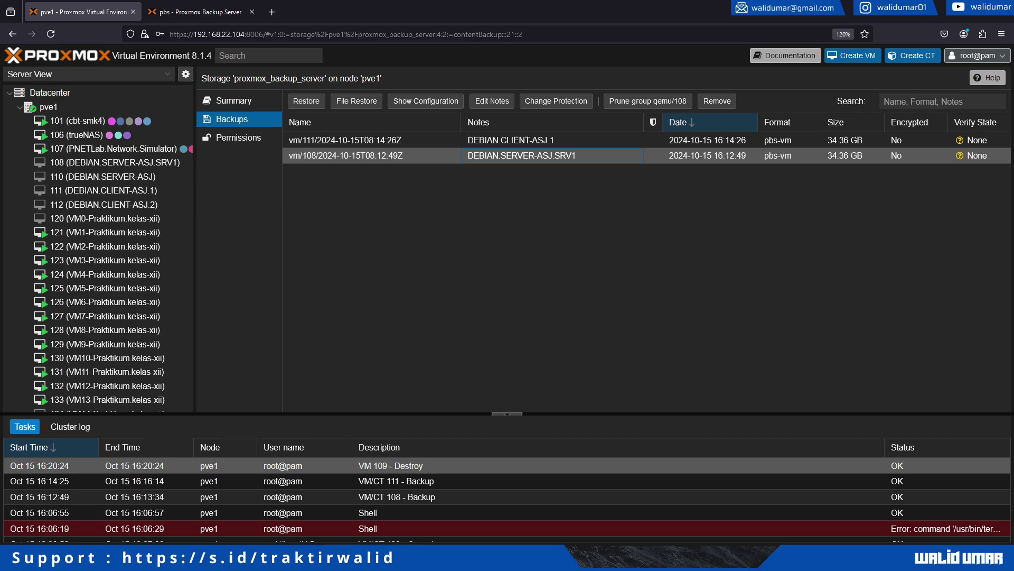
click(306, 101)
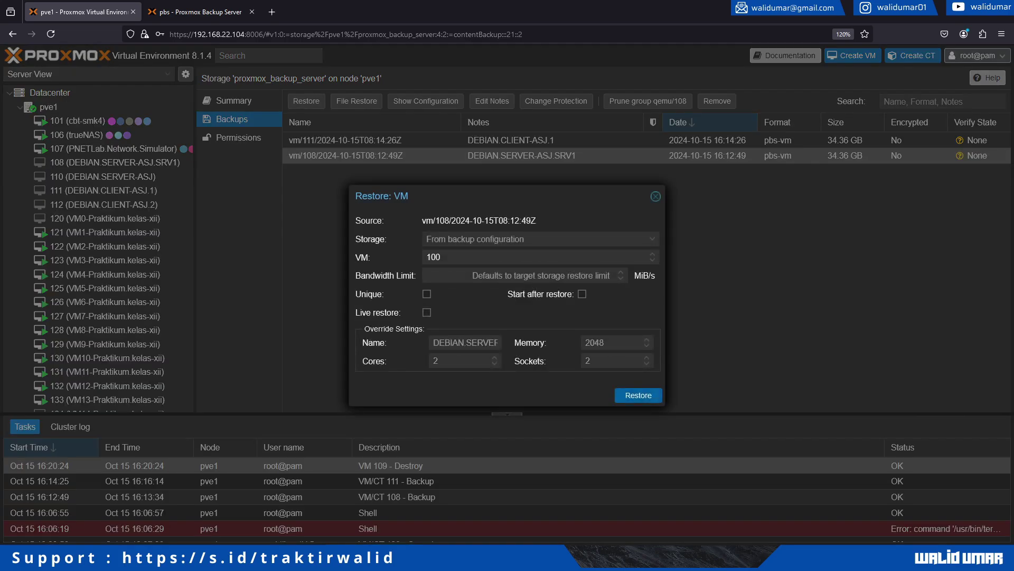
Keep the backup's original storage, set the target VM ID to 109, and start the restore.
click(430, 239)
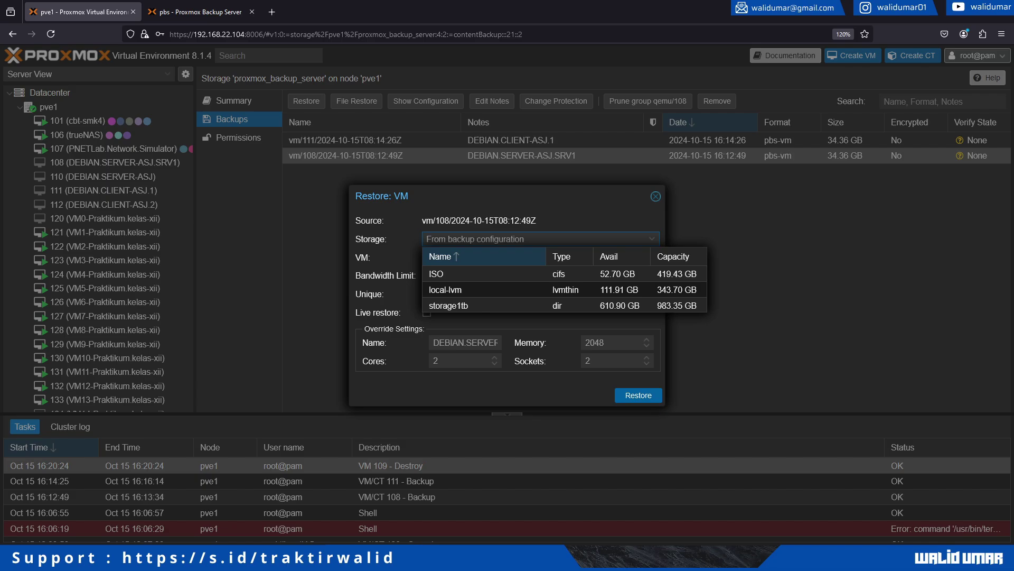
key(Escape)
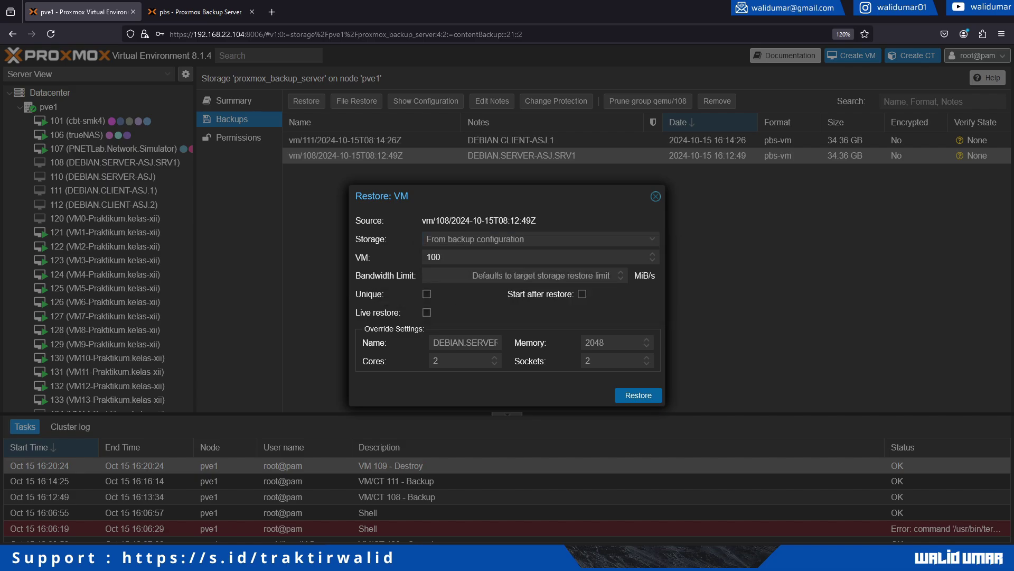
click(441, 257)
key(BackSpace)
text(9)
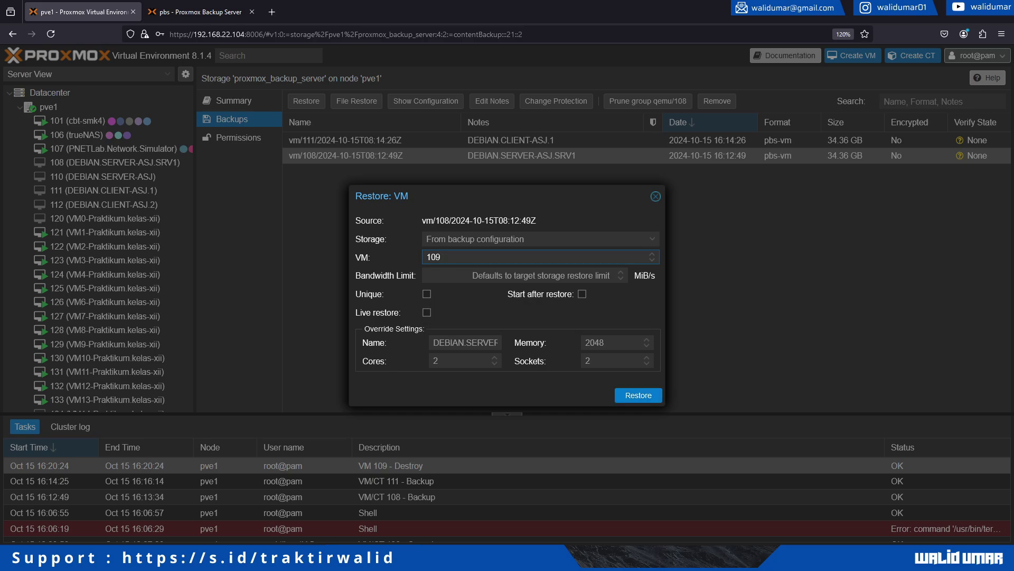
click(638, 395)
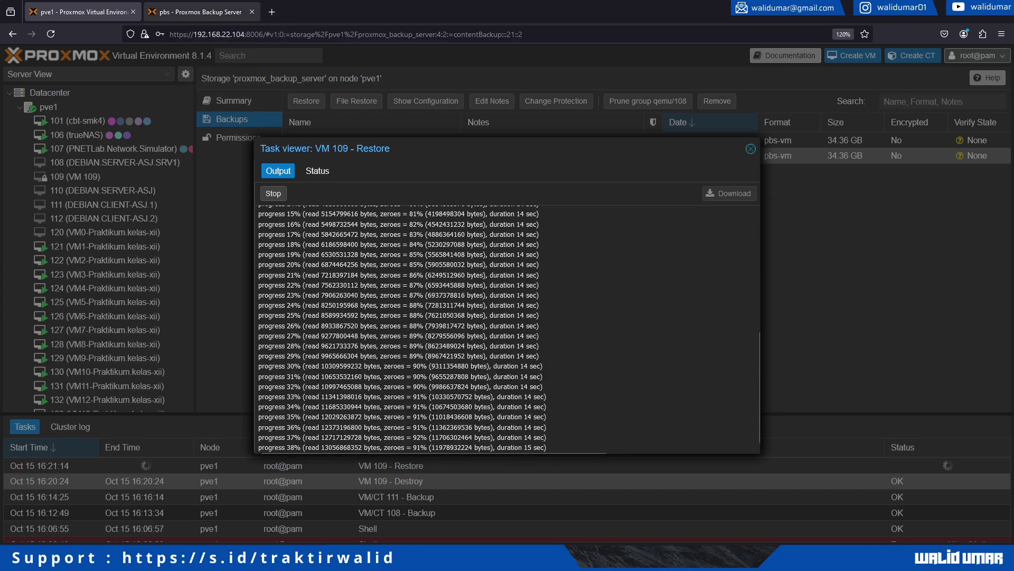
Check the Proxmox Backup Server dashboard, then return to the running VM 109 restore log.
key(ctrl+Tab)
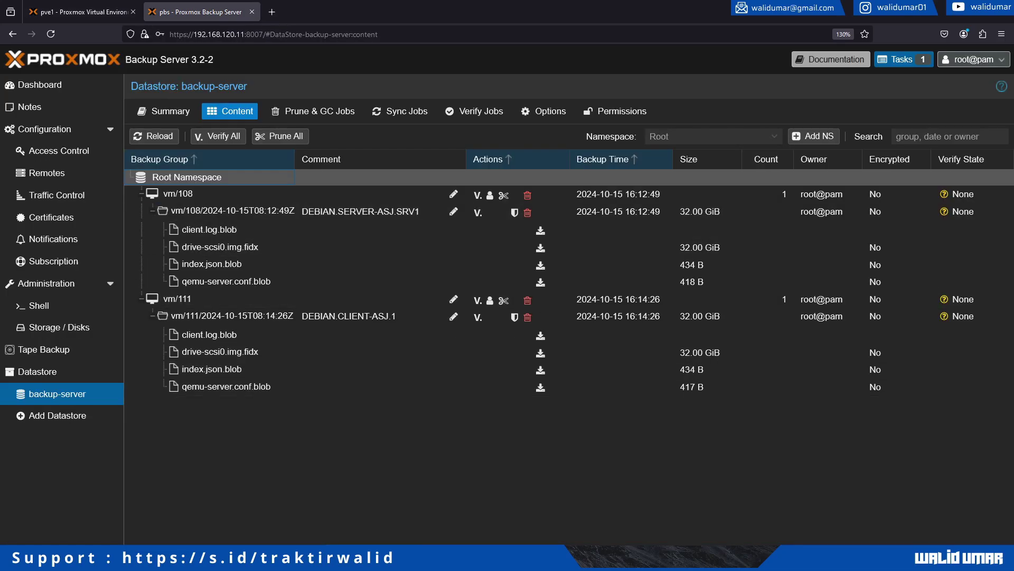
click(39, 85)
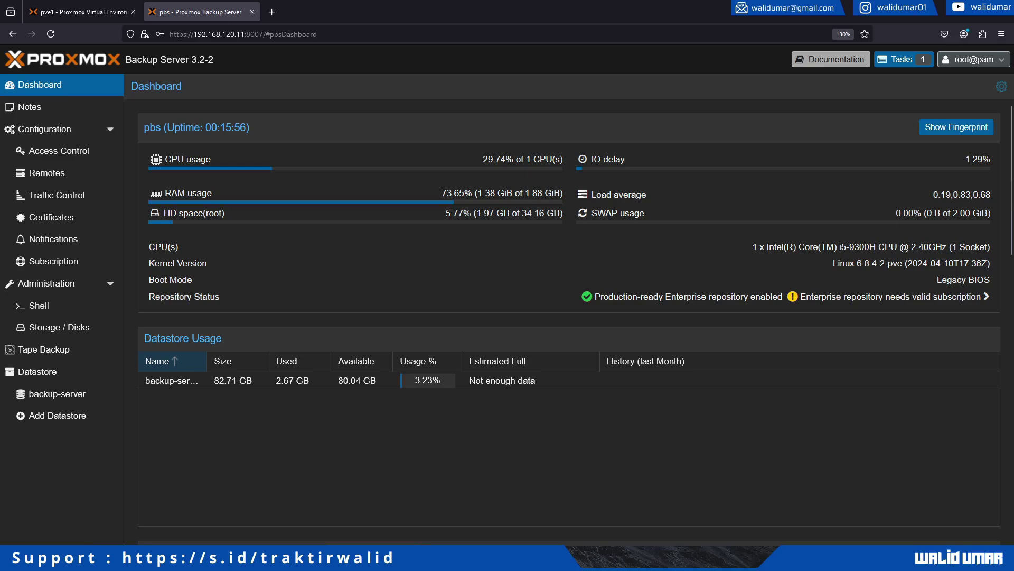
click(80, 12)
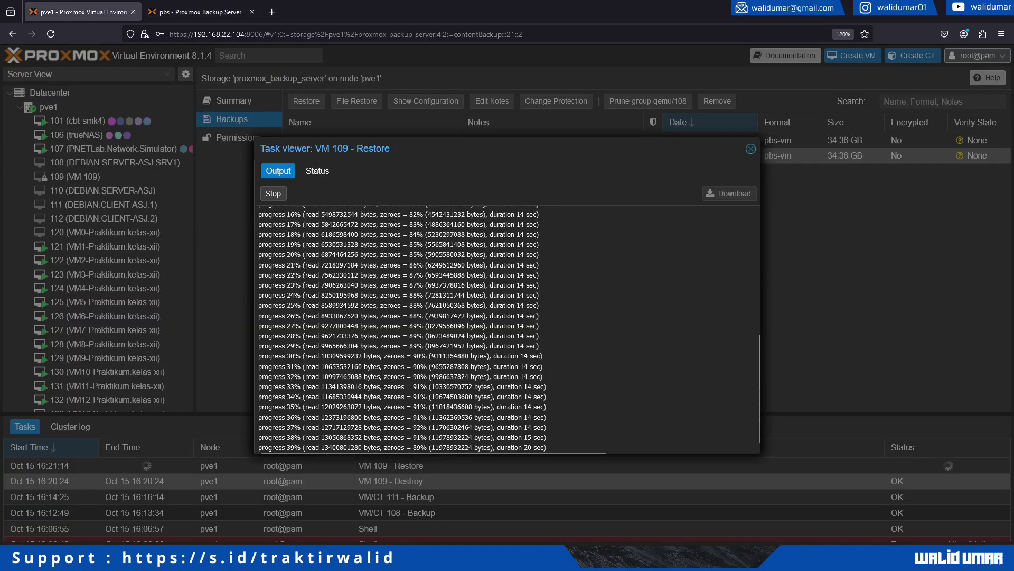
Follow the restore log through to TASK OK, close the task viewer and select VM 109.
drag(358, 355, 382, 418)
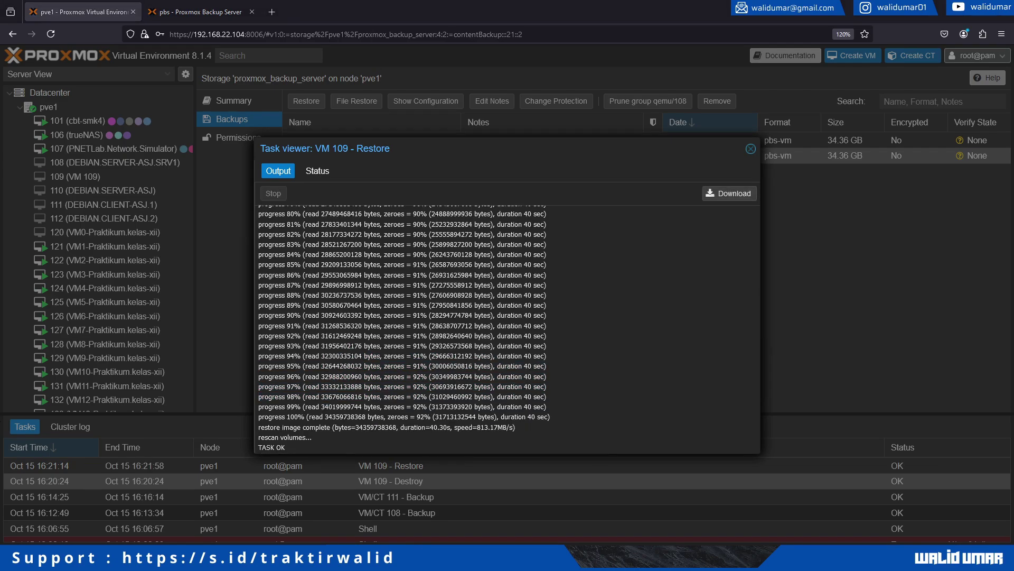
drag(275, 336, 409, 427)
click(312, 447)
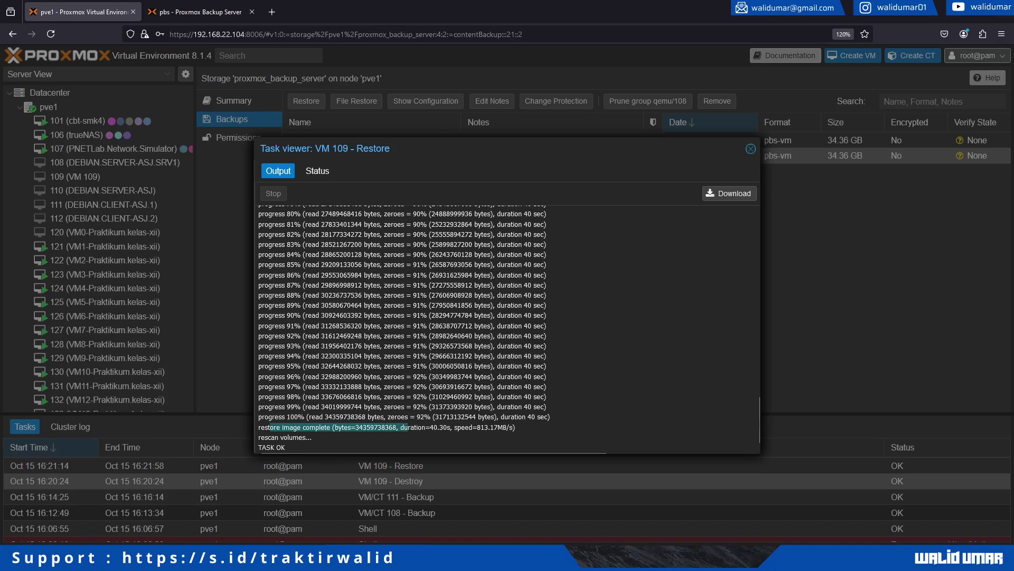
drag(271, 437, 303, 438)
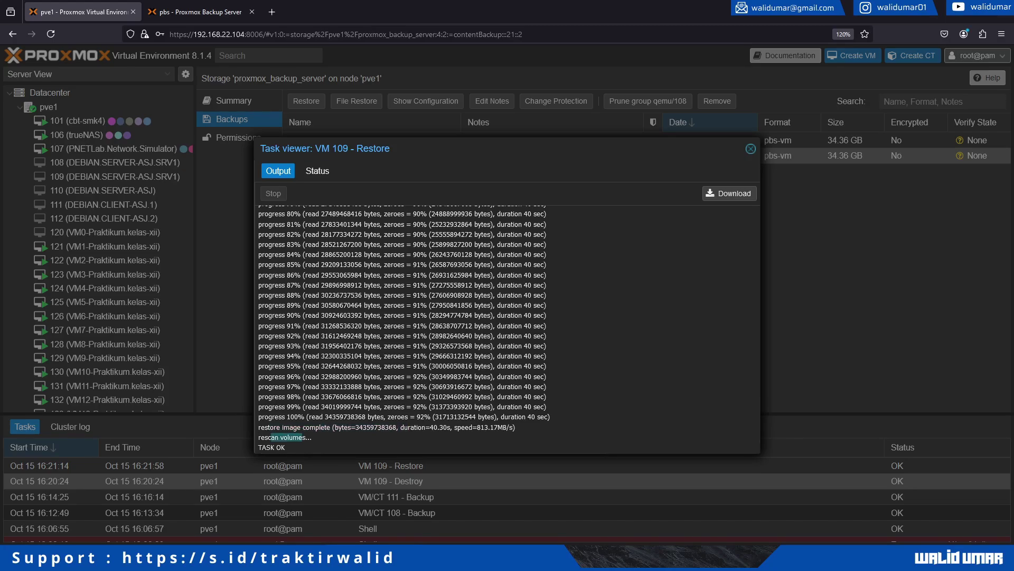
click(750, 149)
click(115, 176)
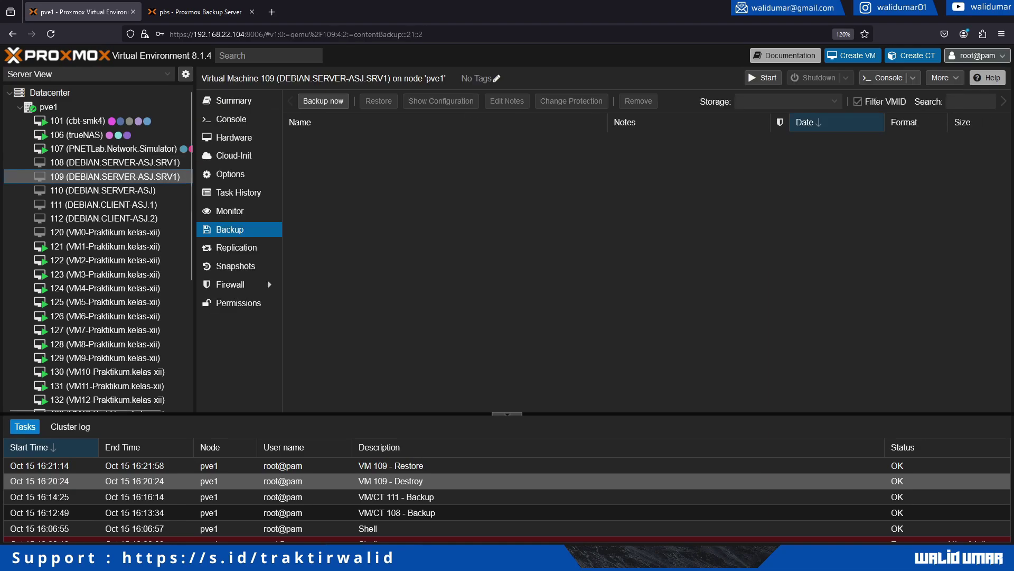
Start VM 109 from its console and set its CD/DVD drive to 'Do not use any media'.
click(231, 118)
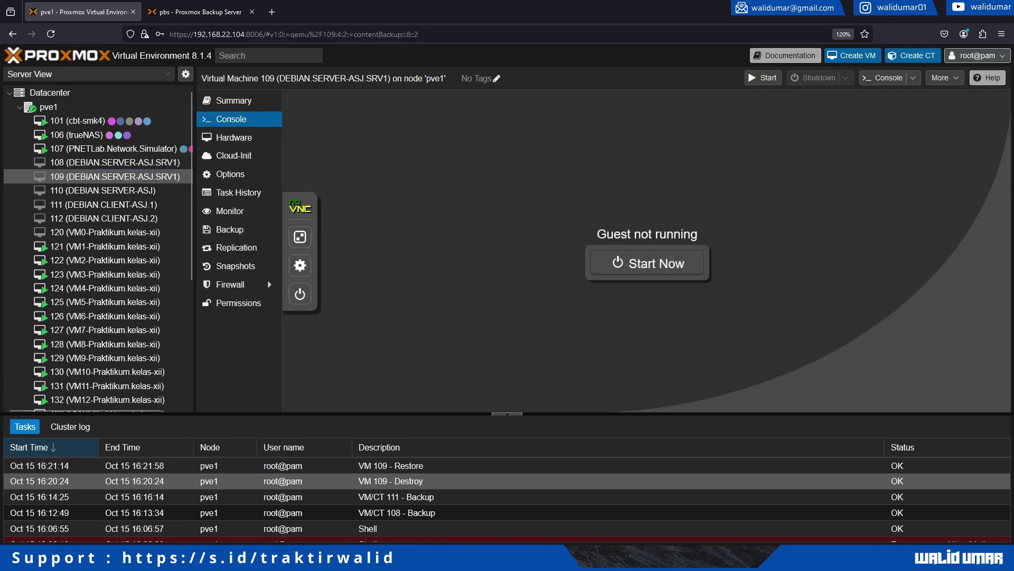
click(647, 262)
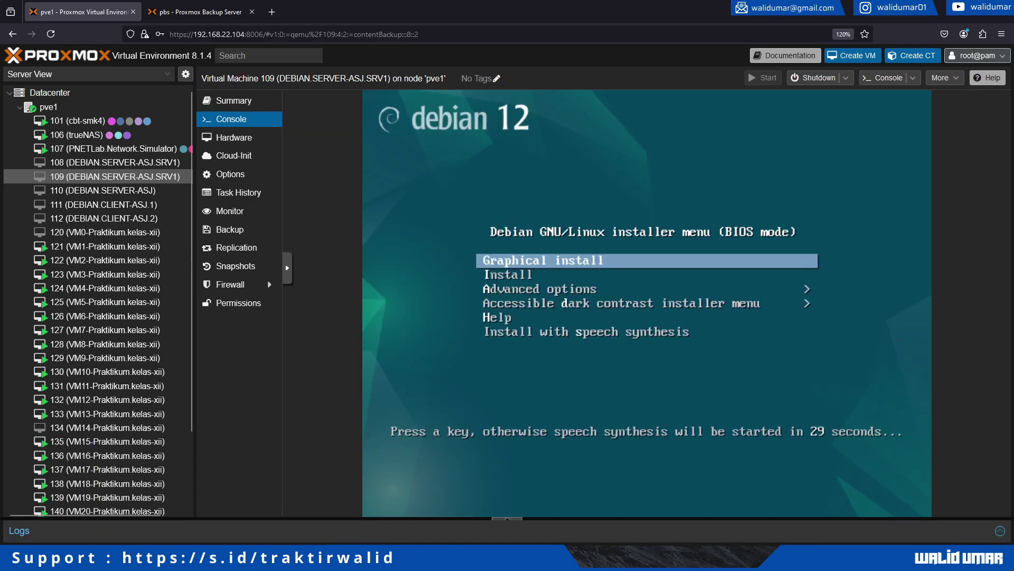
click(234, 137)
click(343, 216)
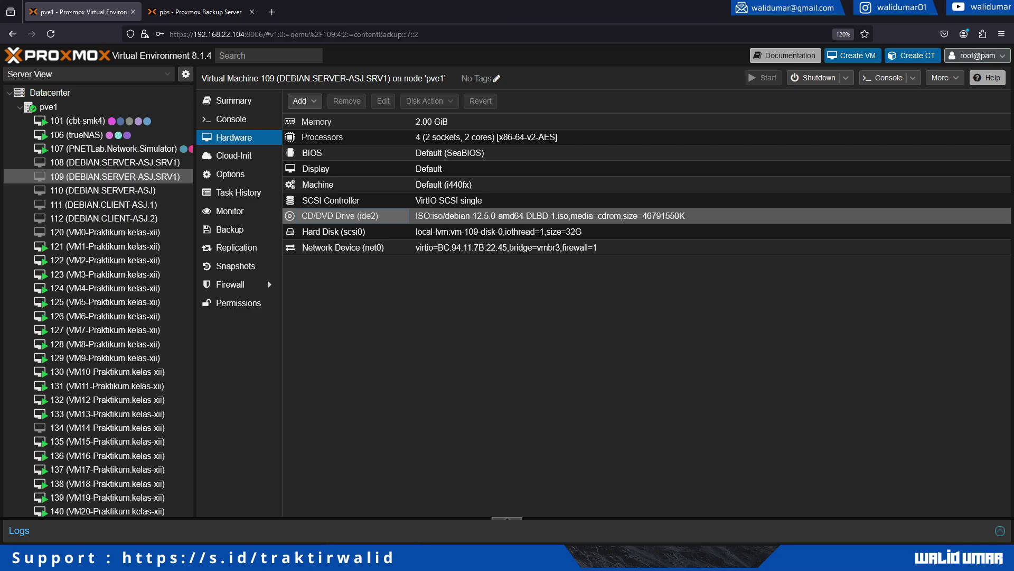
click(383, 101)
click(393, 330)
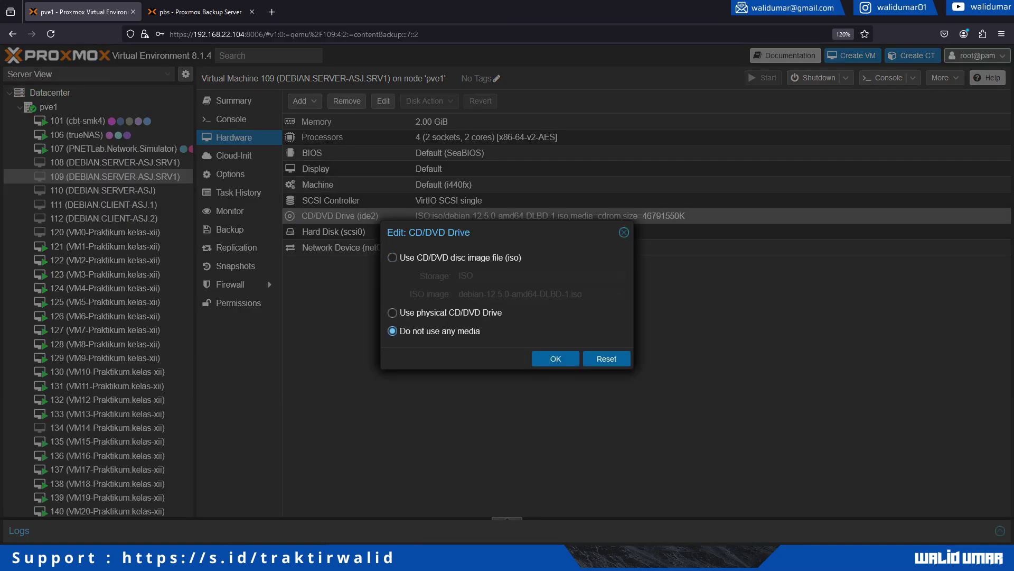
click(555, 359)
Hard reset VM 109 from the console so it boots from disk.
click(231, 119)
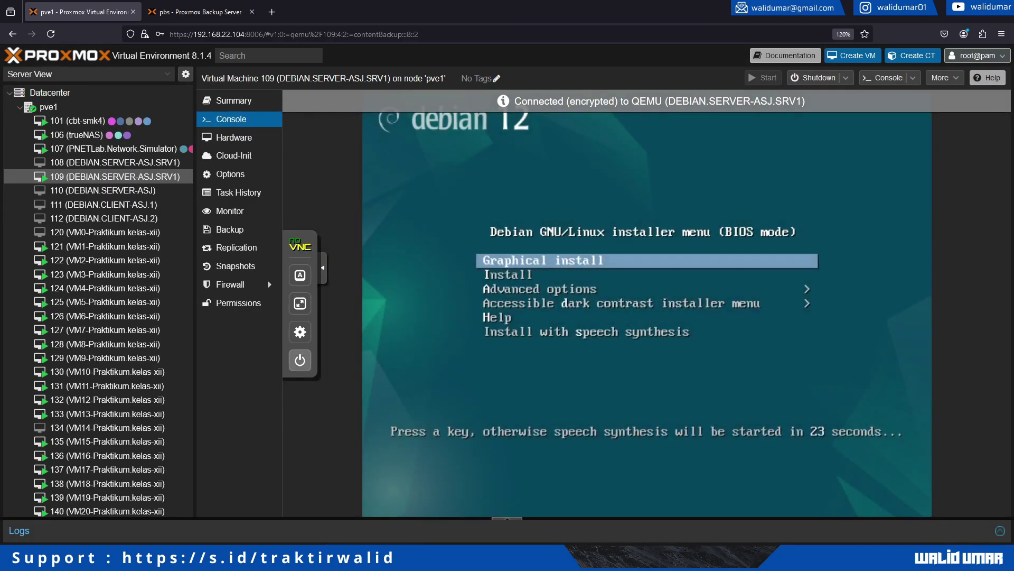
click(300, 360)
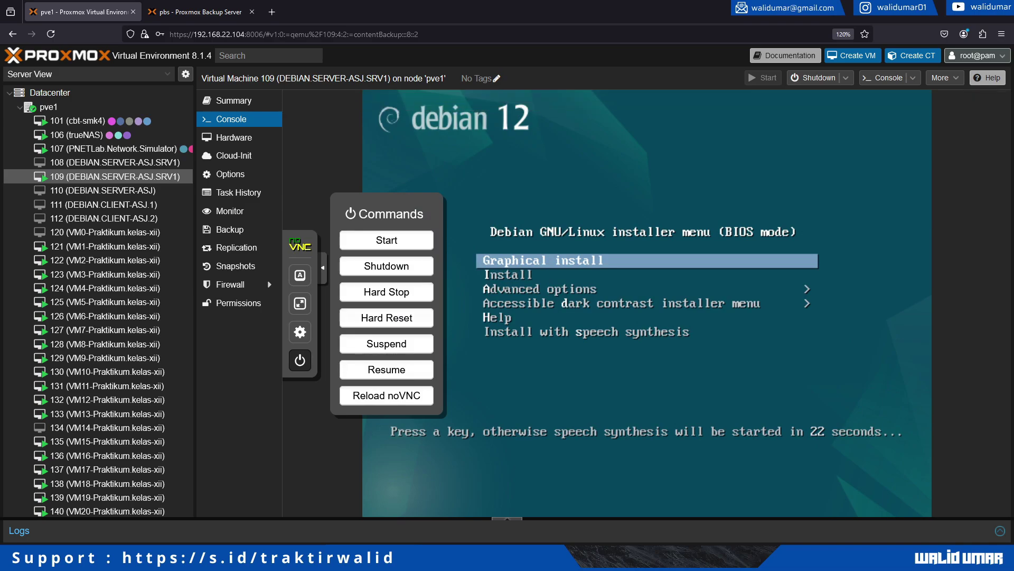
click(387, 318)
key(Return)
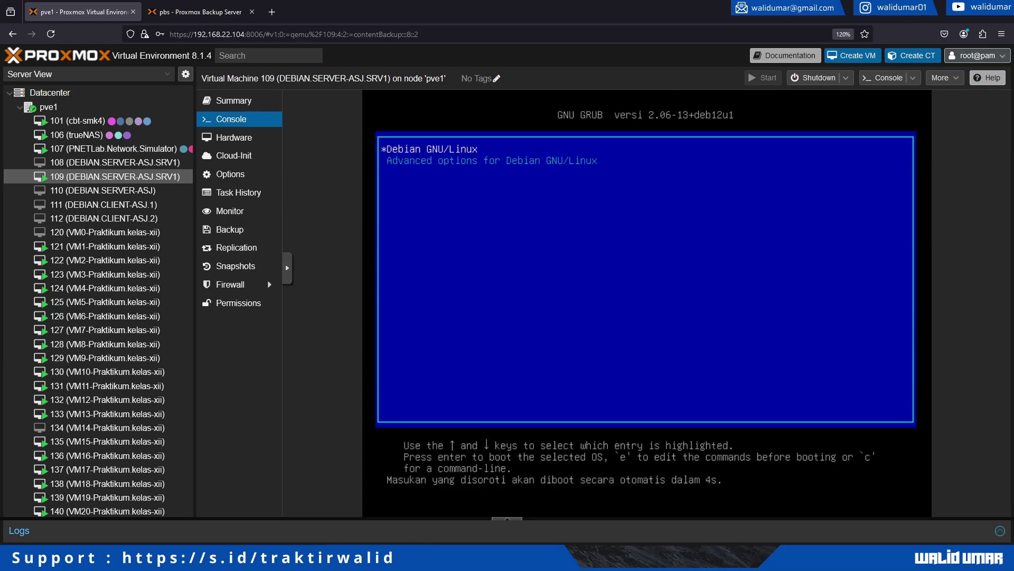
Boot the default Debian GNU/Linux GRUB entry, confirm VM 109 is running, then go to the Backup Server.
key(Return)
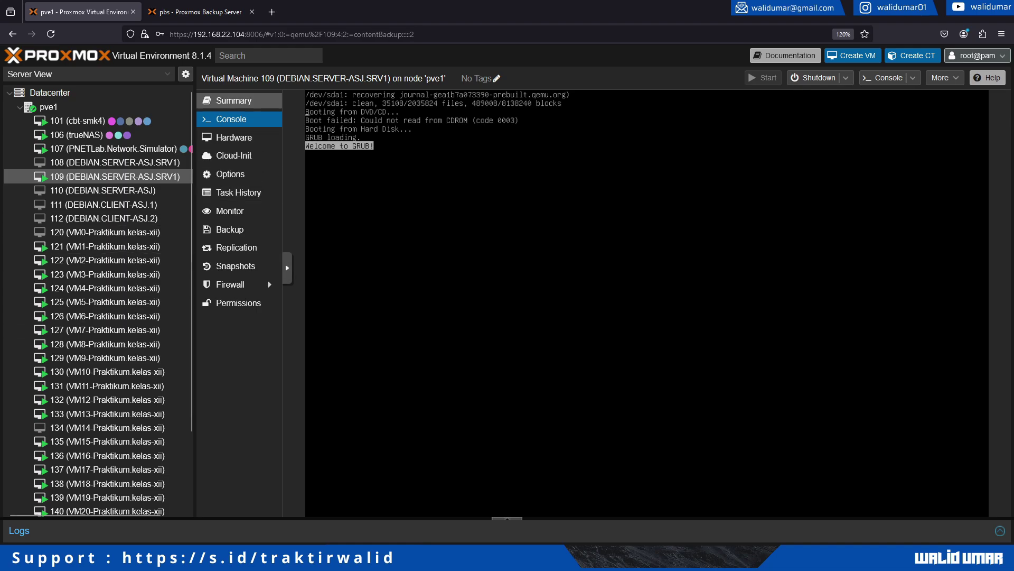
click(234, 100)
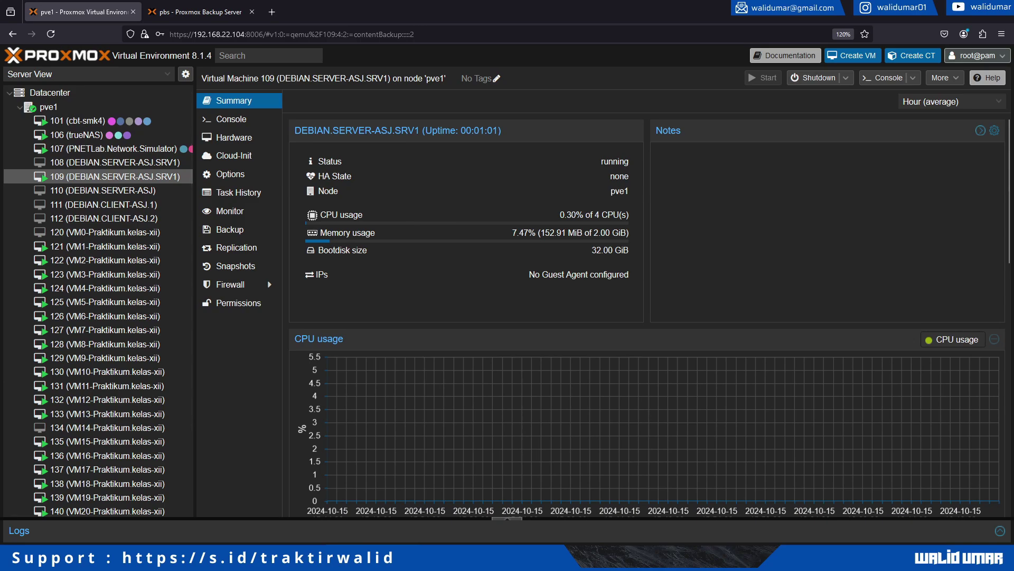
key(ctrl+Tab)
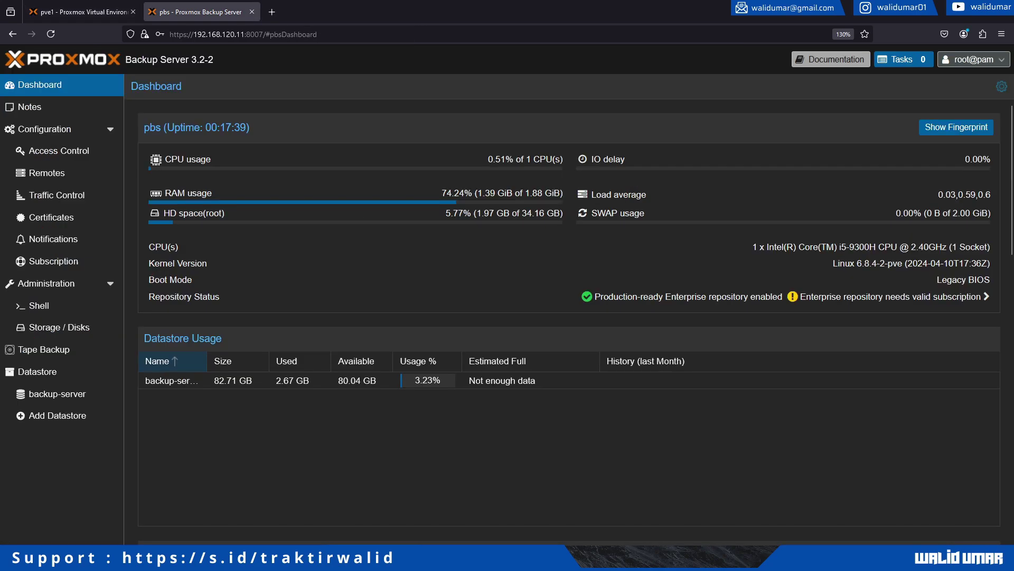
Browse the datastore's Prune & GC and Sync Jobs, drafting a backup-server sync job then cancelling it.
click(37, 371)
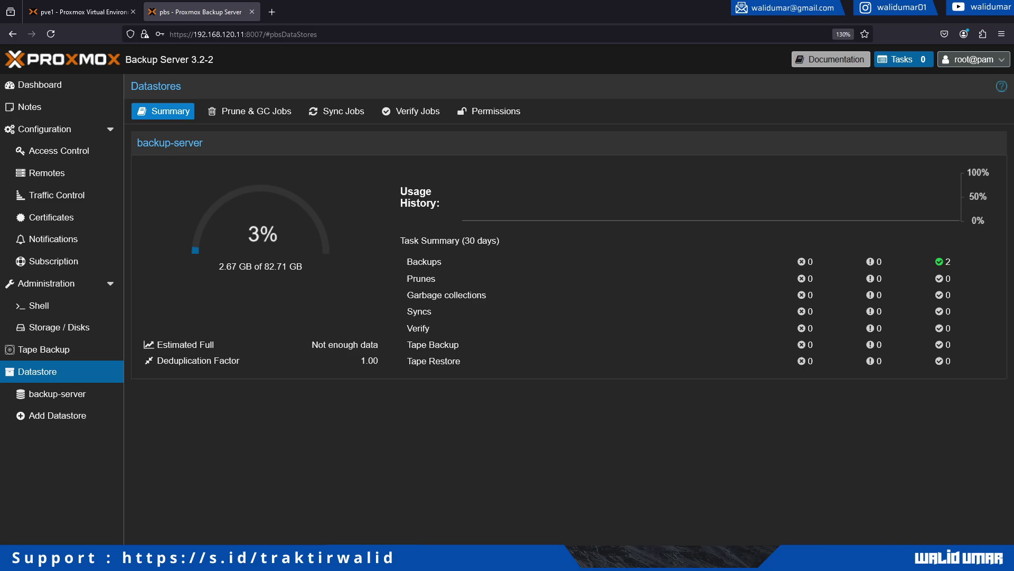
click(249, 111)
click(336, 111)
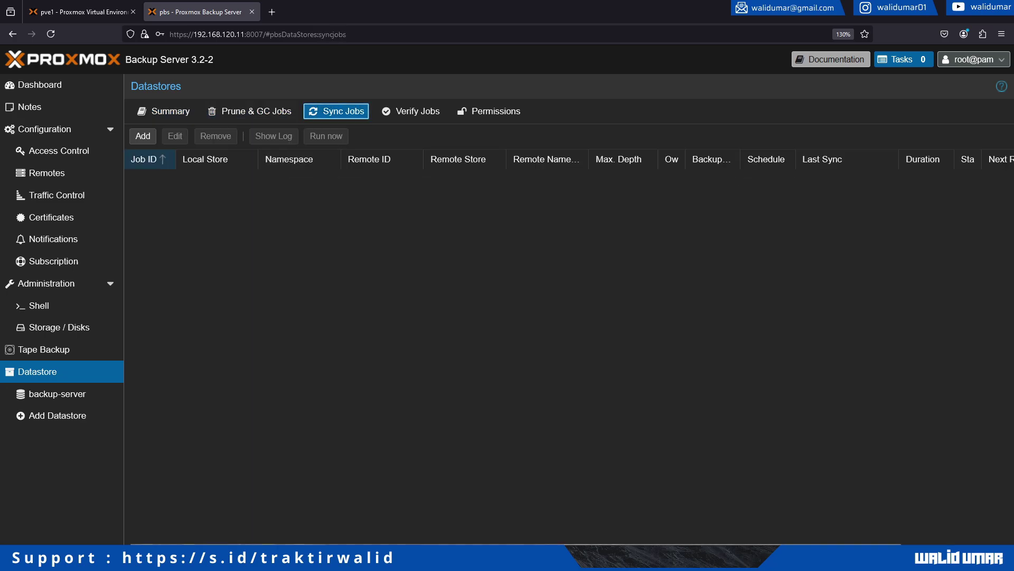
click(143, 136)
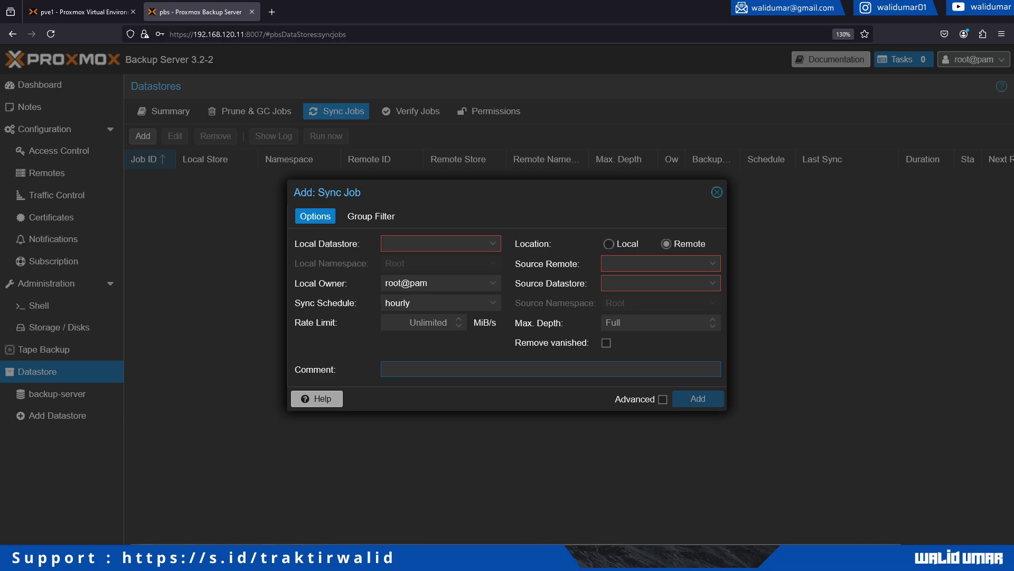
click(440, 243)
click(418, 278)
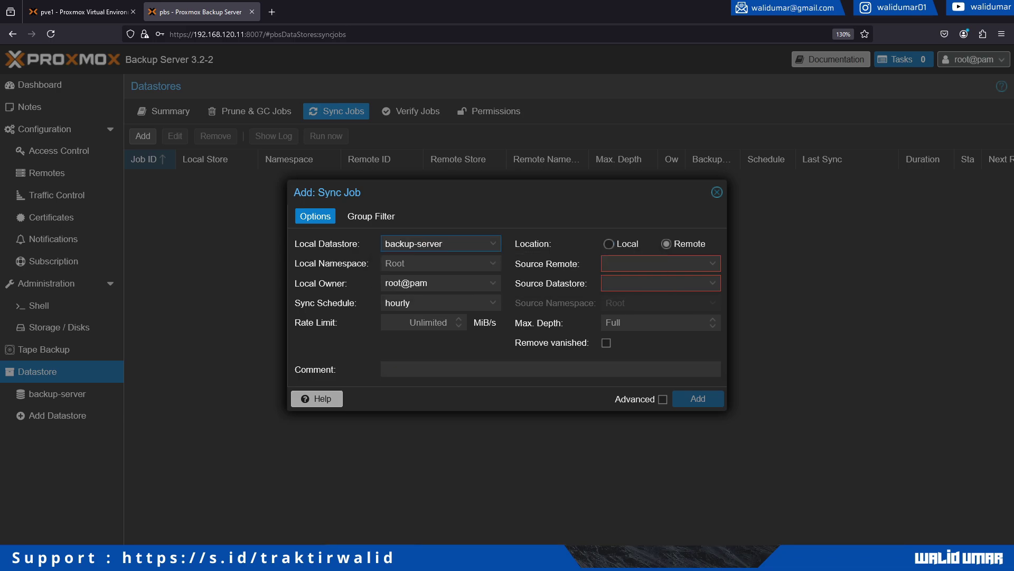
click(371, 216)
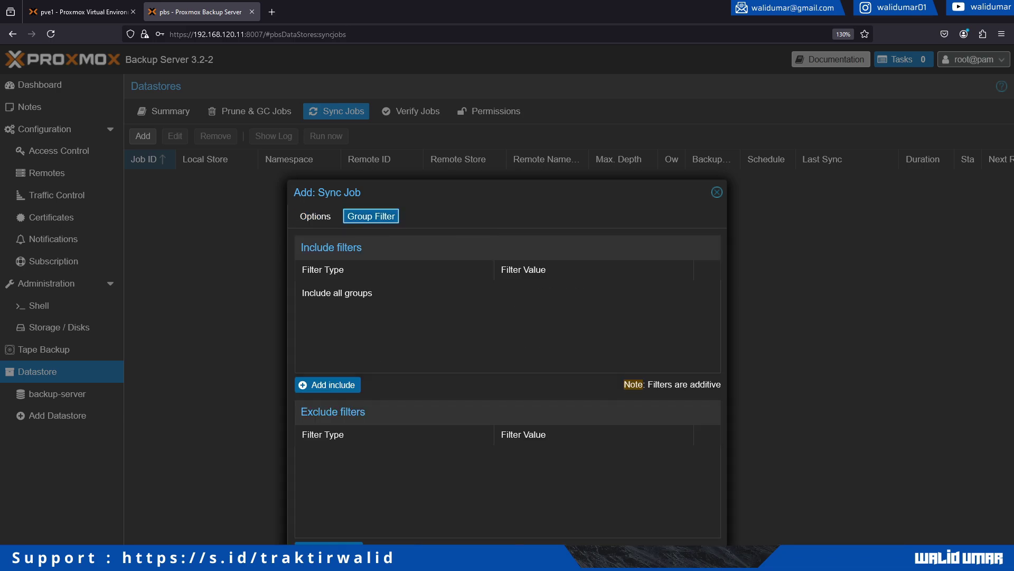
key(Escape)
Look over Verify Jobs and Permissions, then return to the backup-server usage Summary.
click(411, 111)
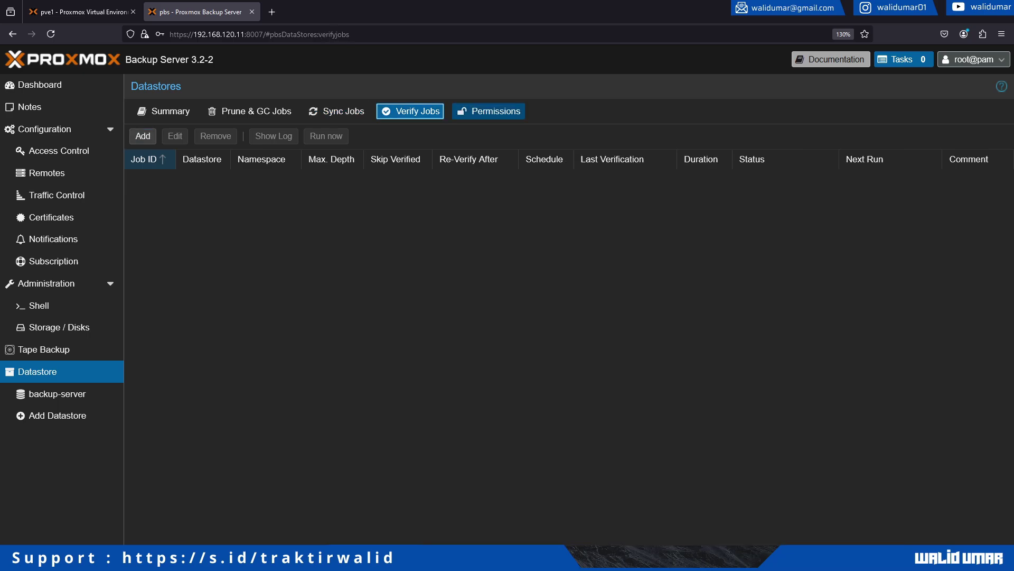
click(489, 111)
click(164, 111)
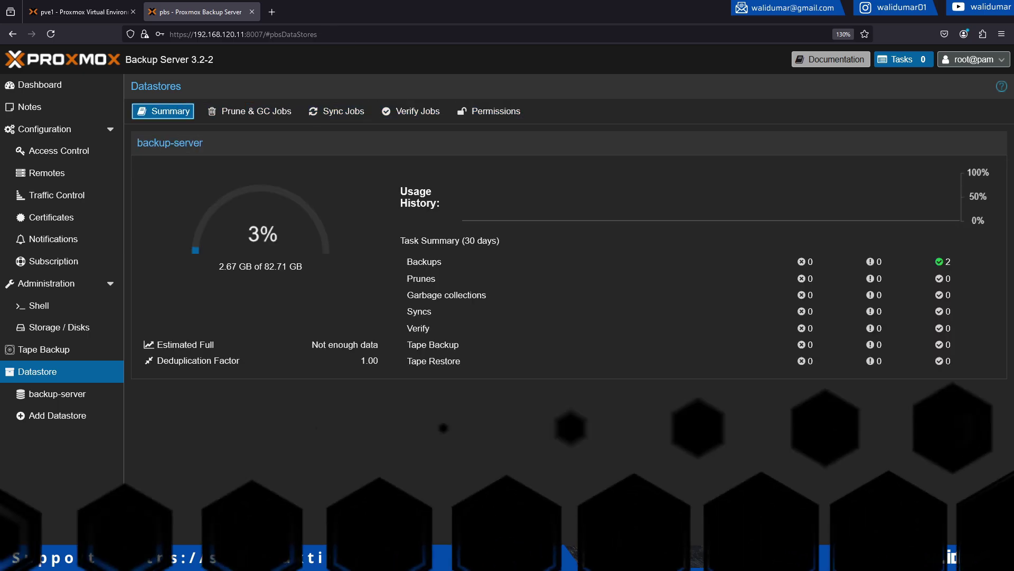